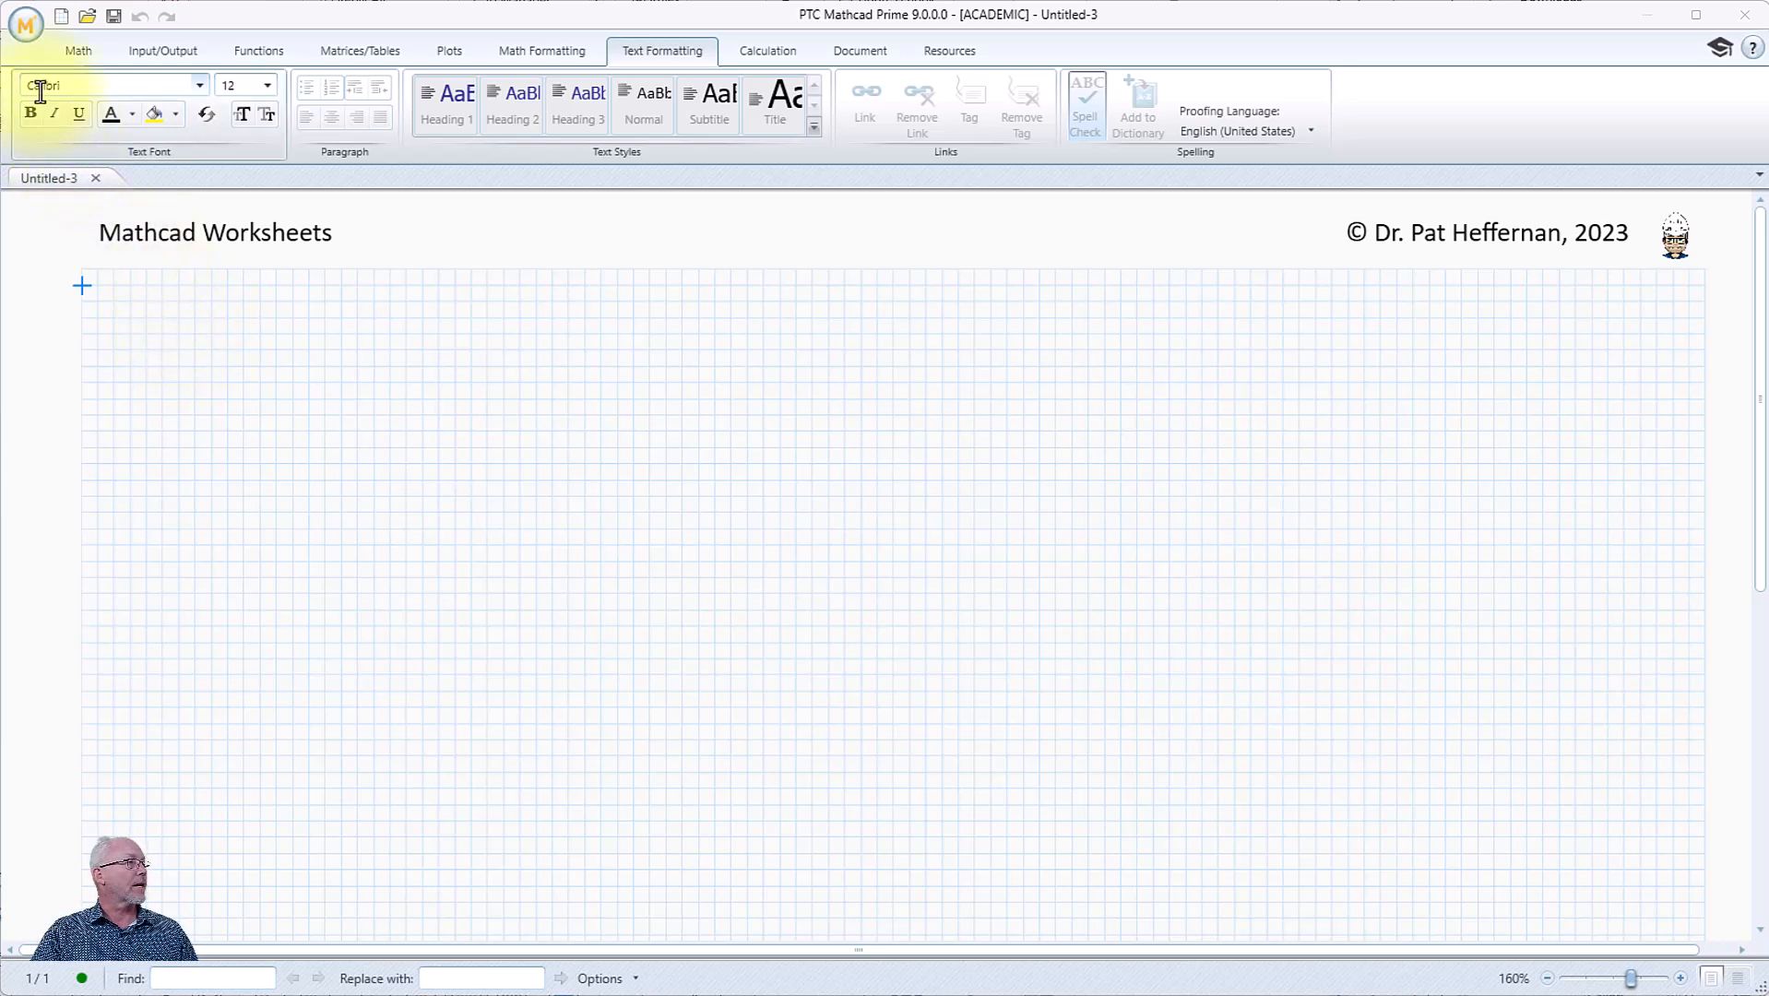
- Open the MathCAD Landscape template from the My Templates folder
click(25, 34)
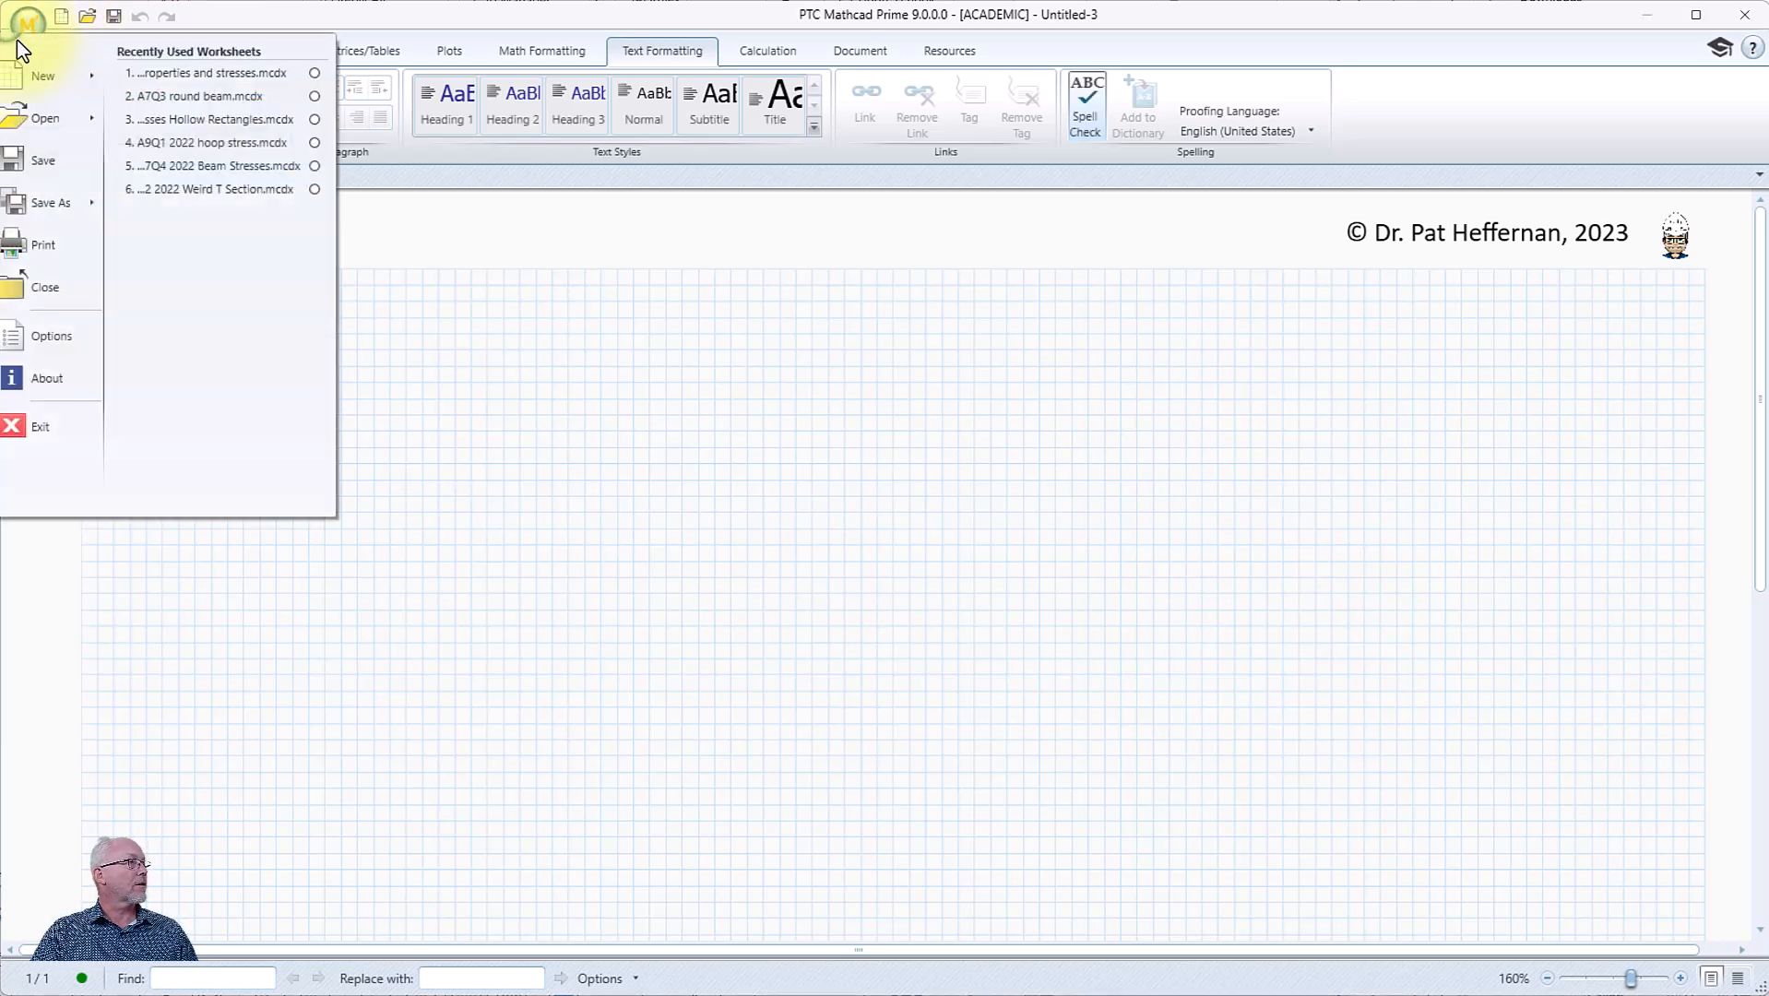
mouse_move(13, 120)
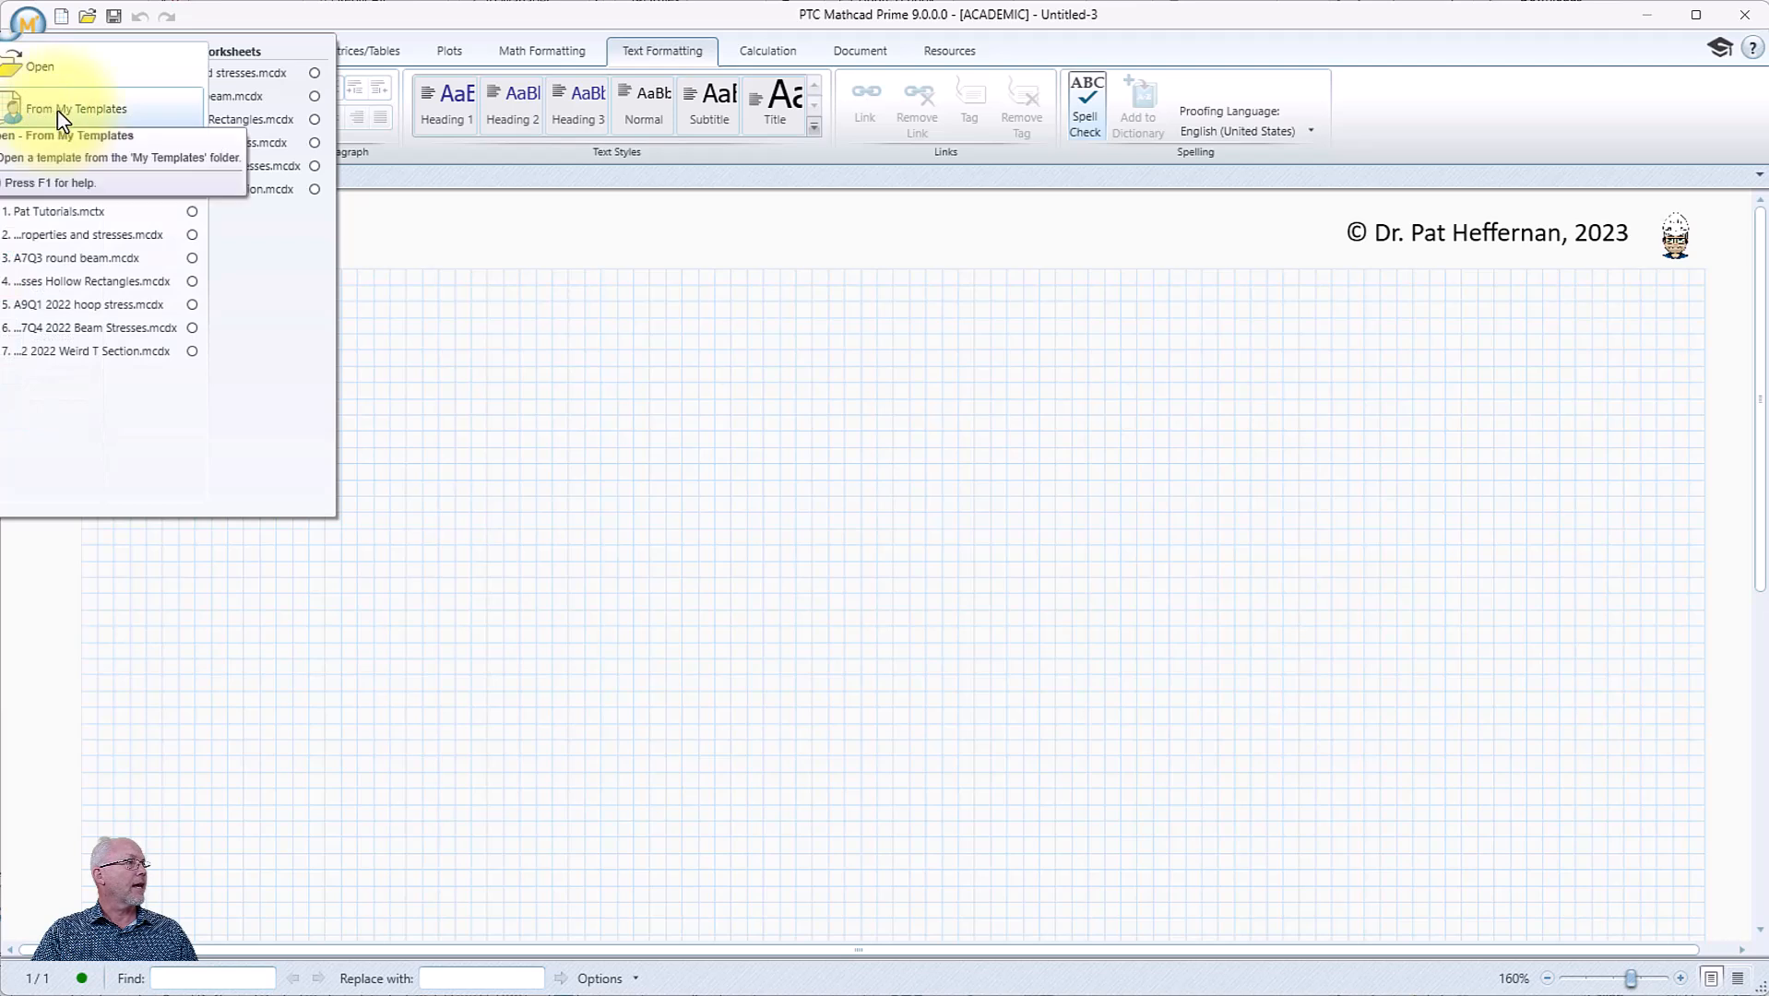
click(57, 115)
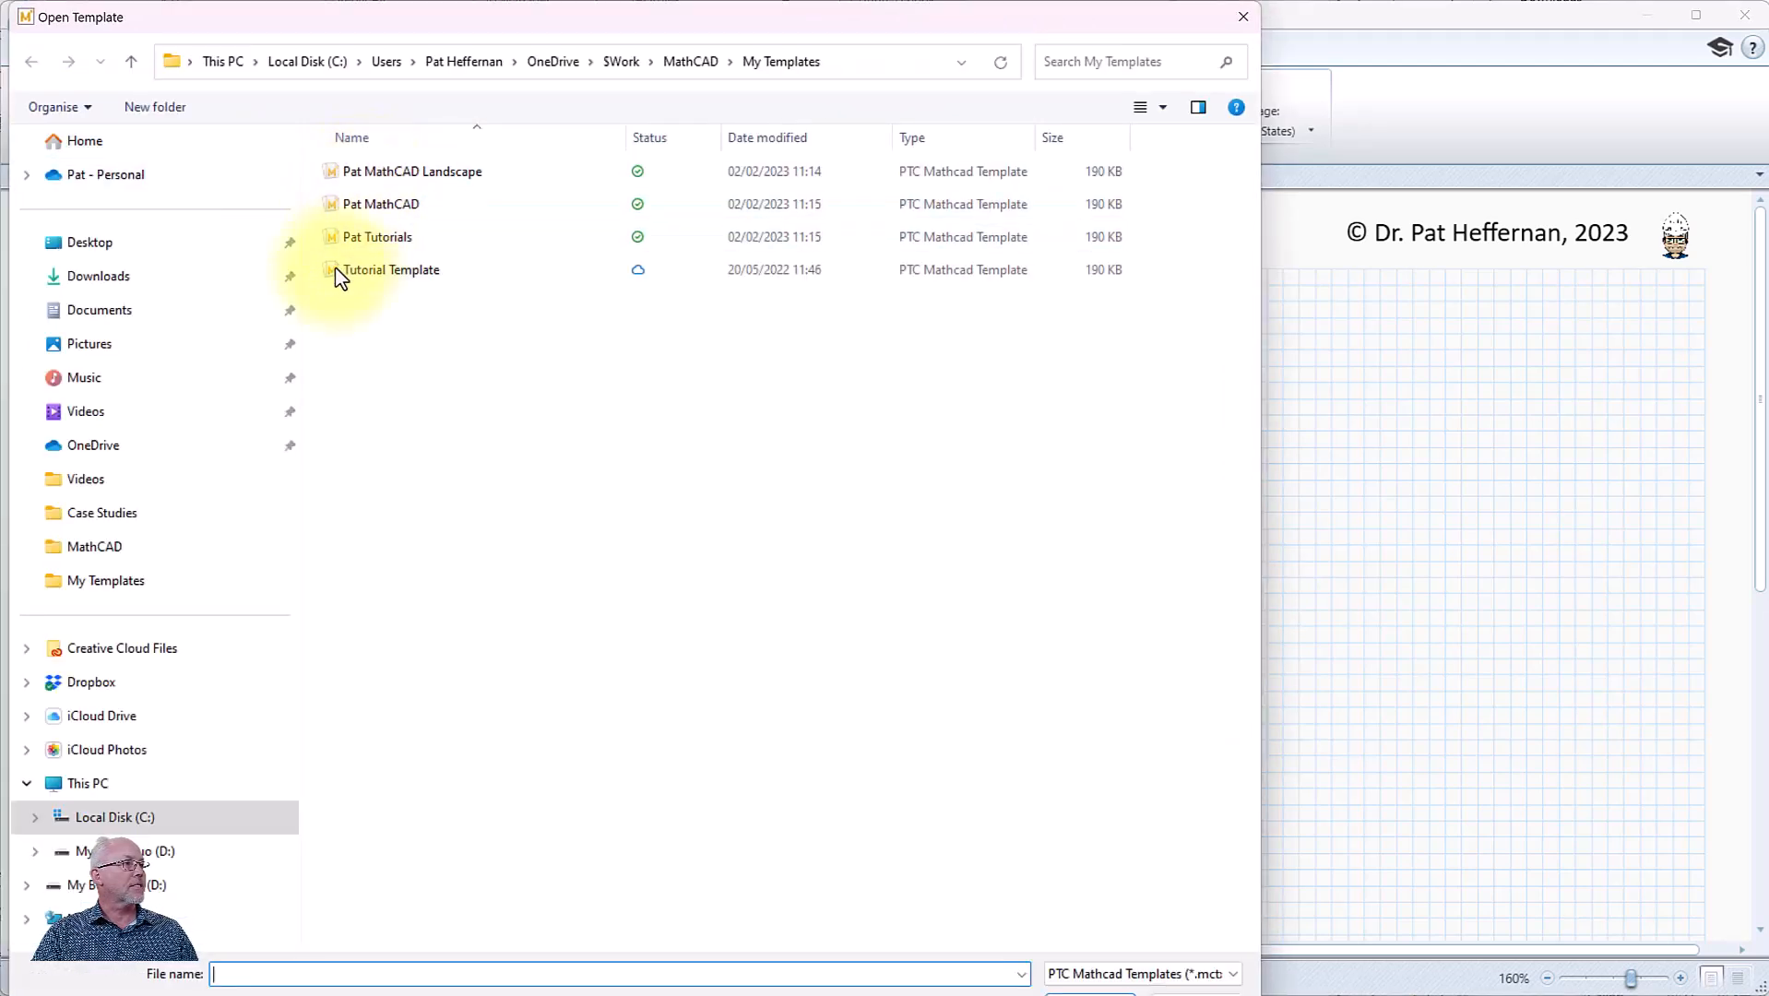
click(335, 178)
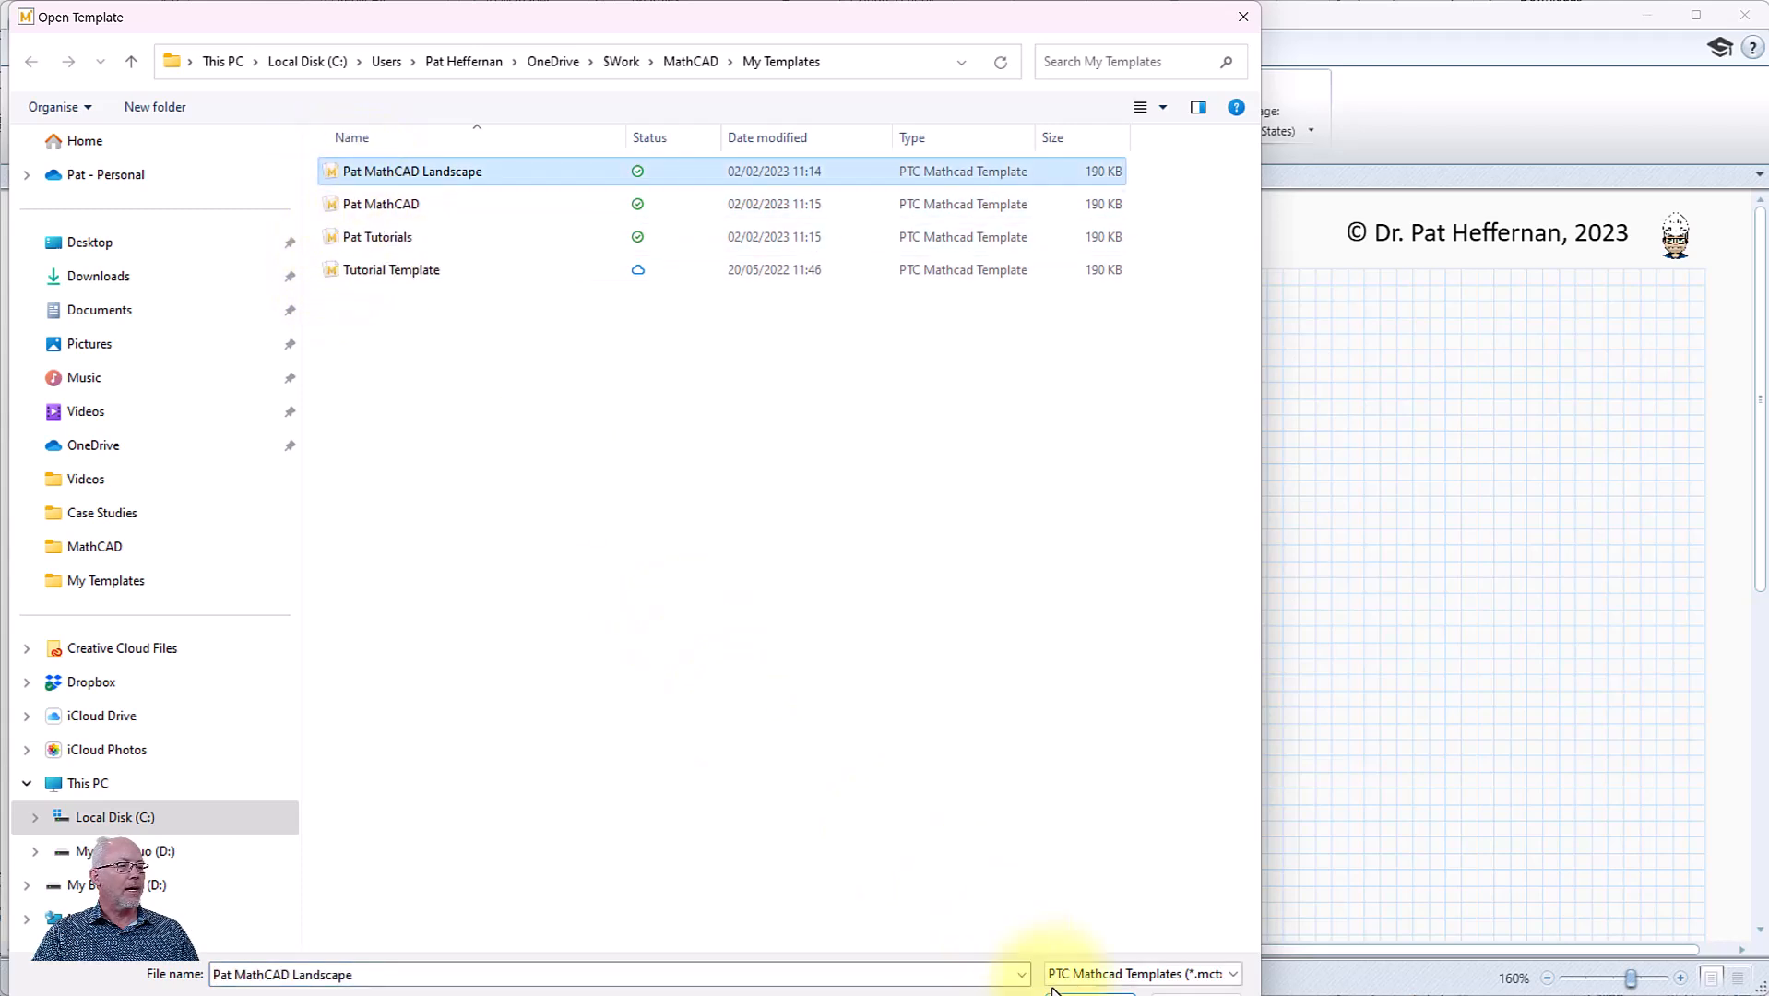
click(1083, 988)
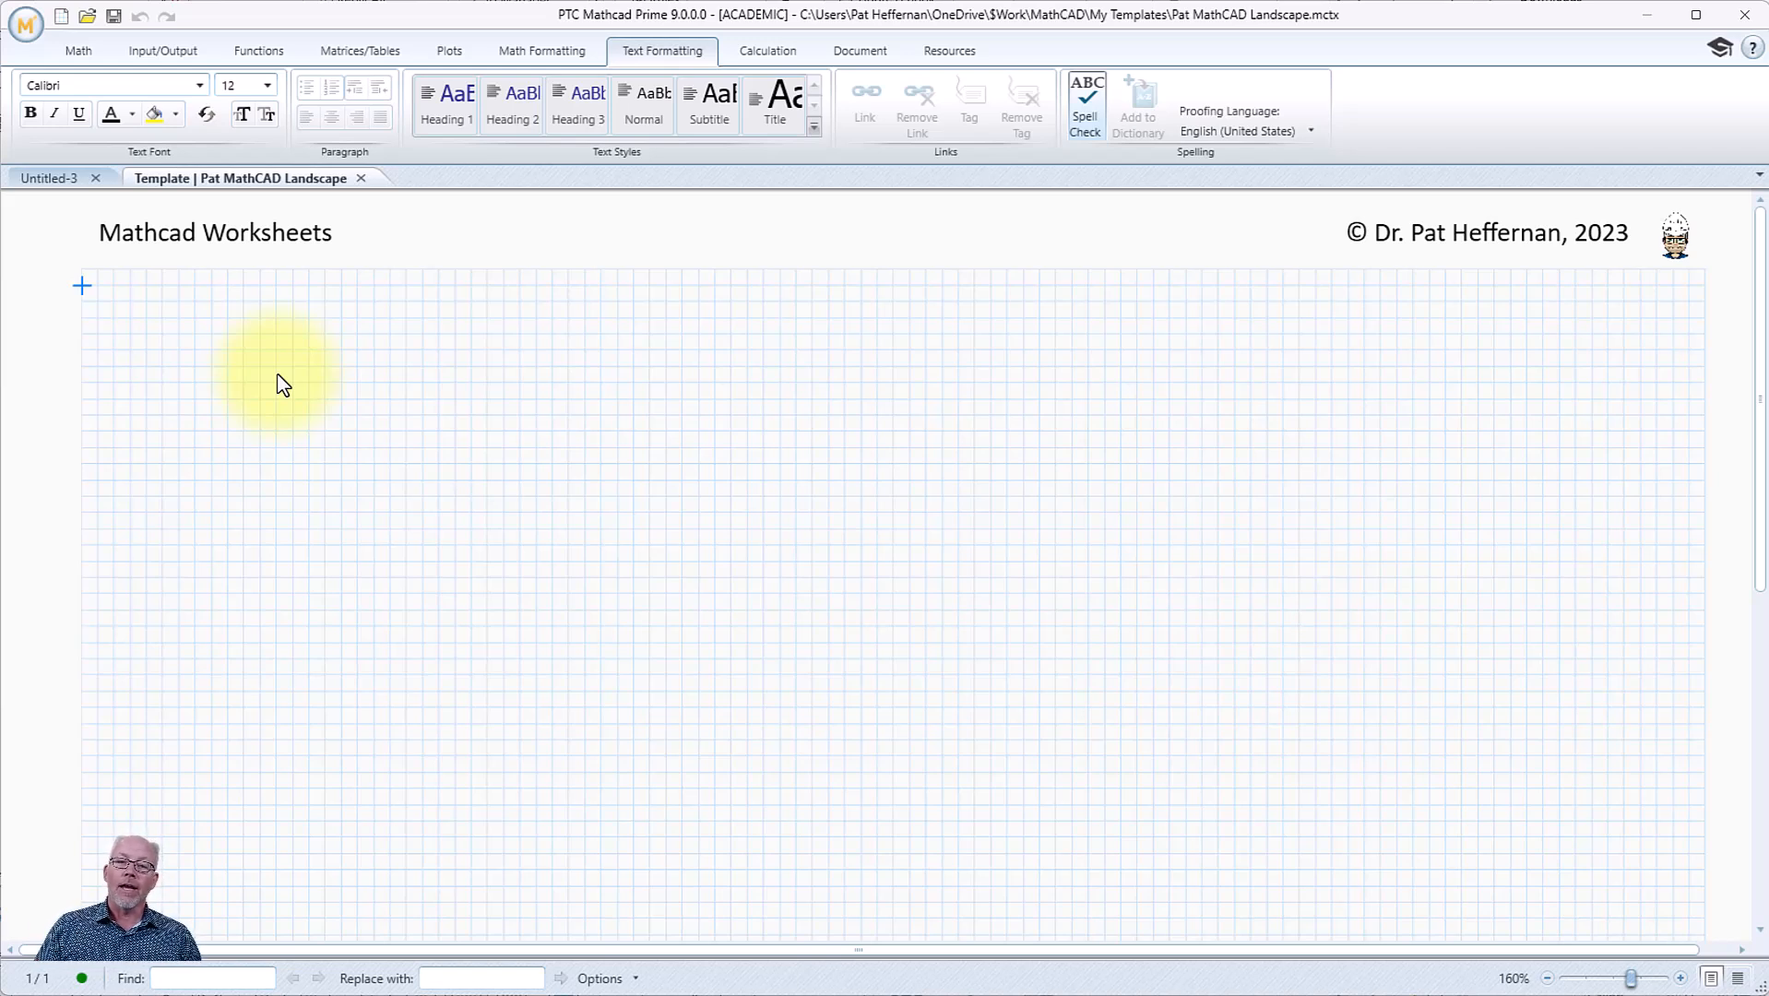
- Add a text region reading "Heading 1" near the page's upper-left corner and apply the Heading 1 style to it
click(439, 123)
click(531, 118)
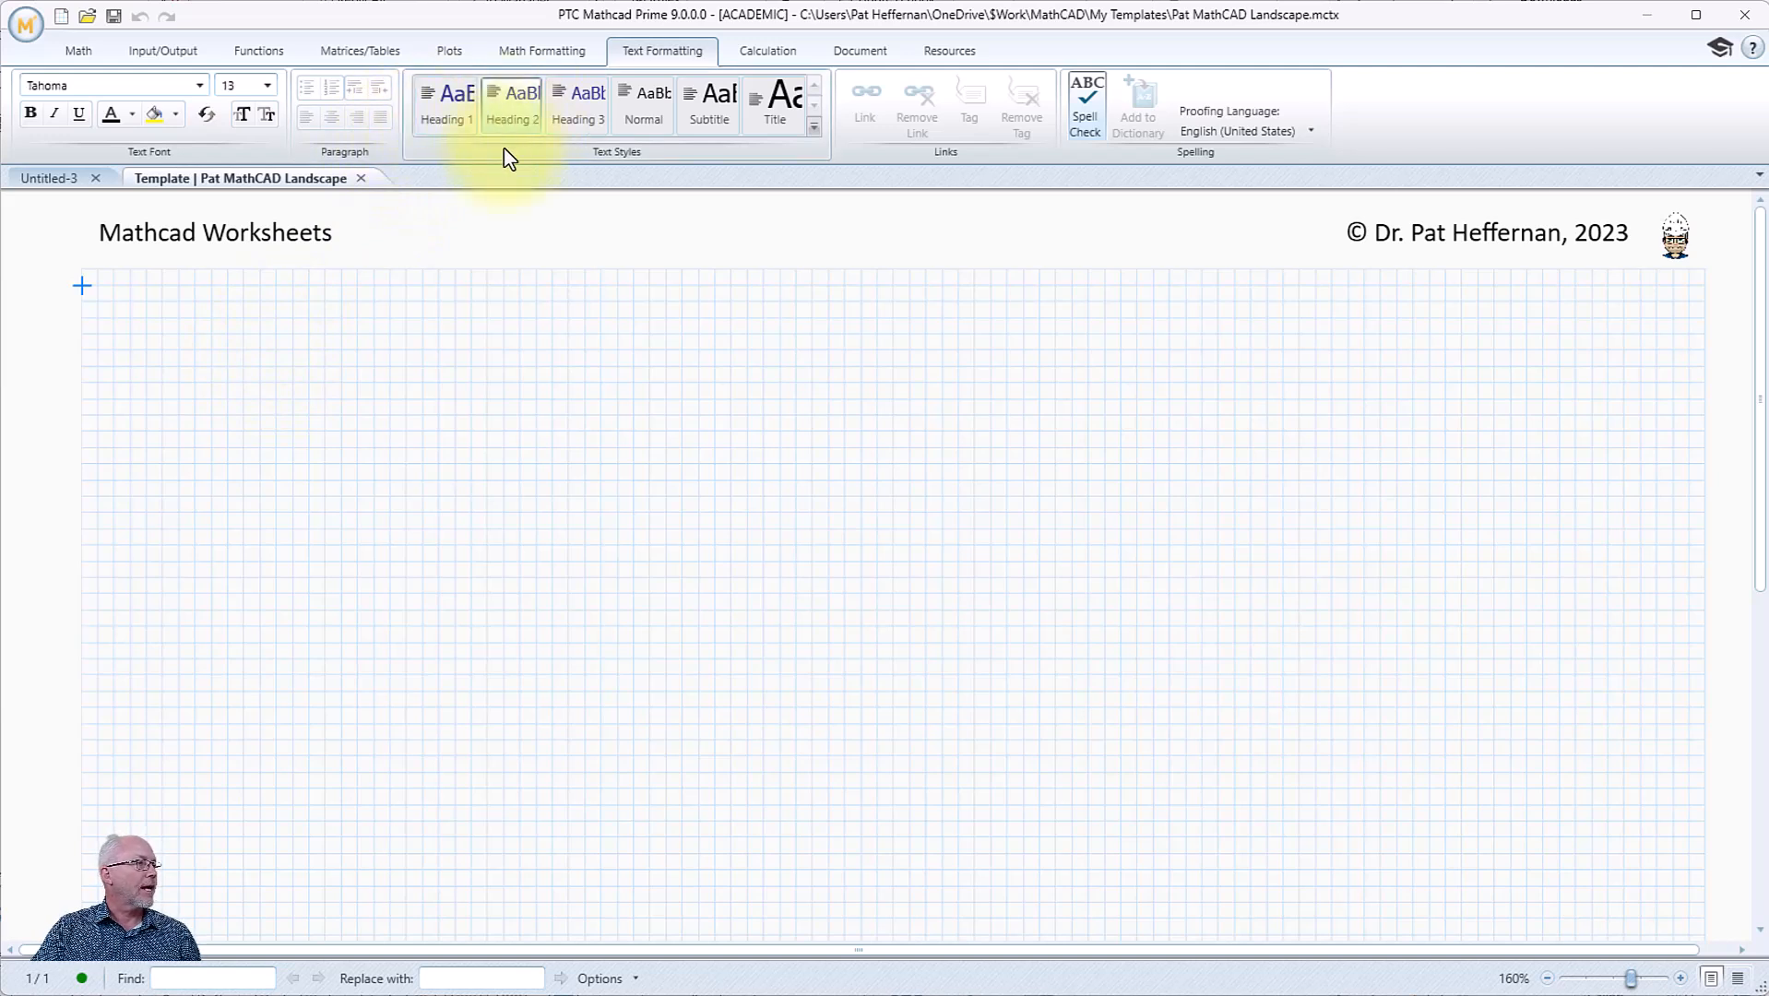
click(130, 350)
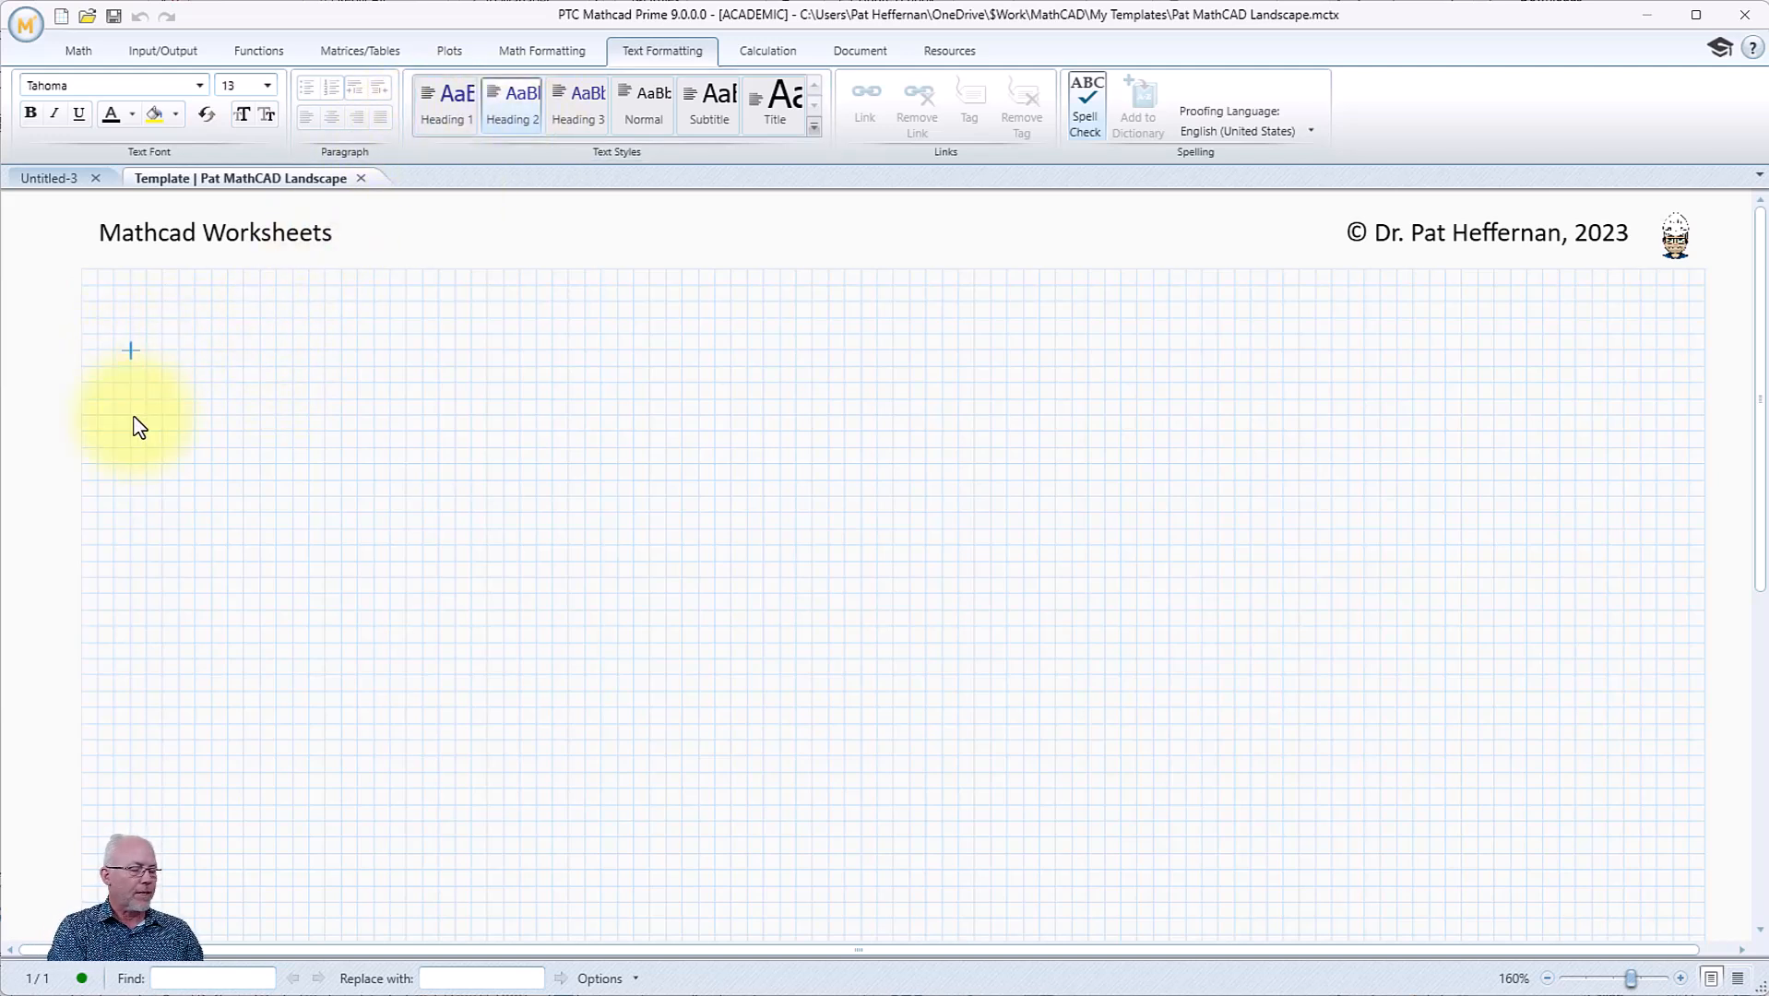
text(Heading 1)
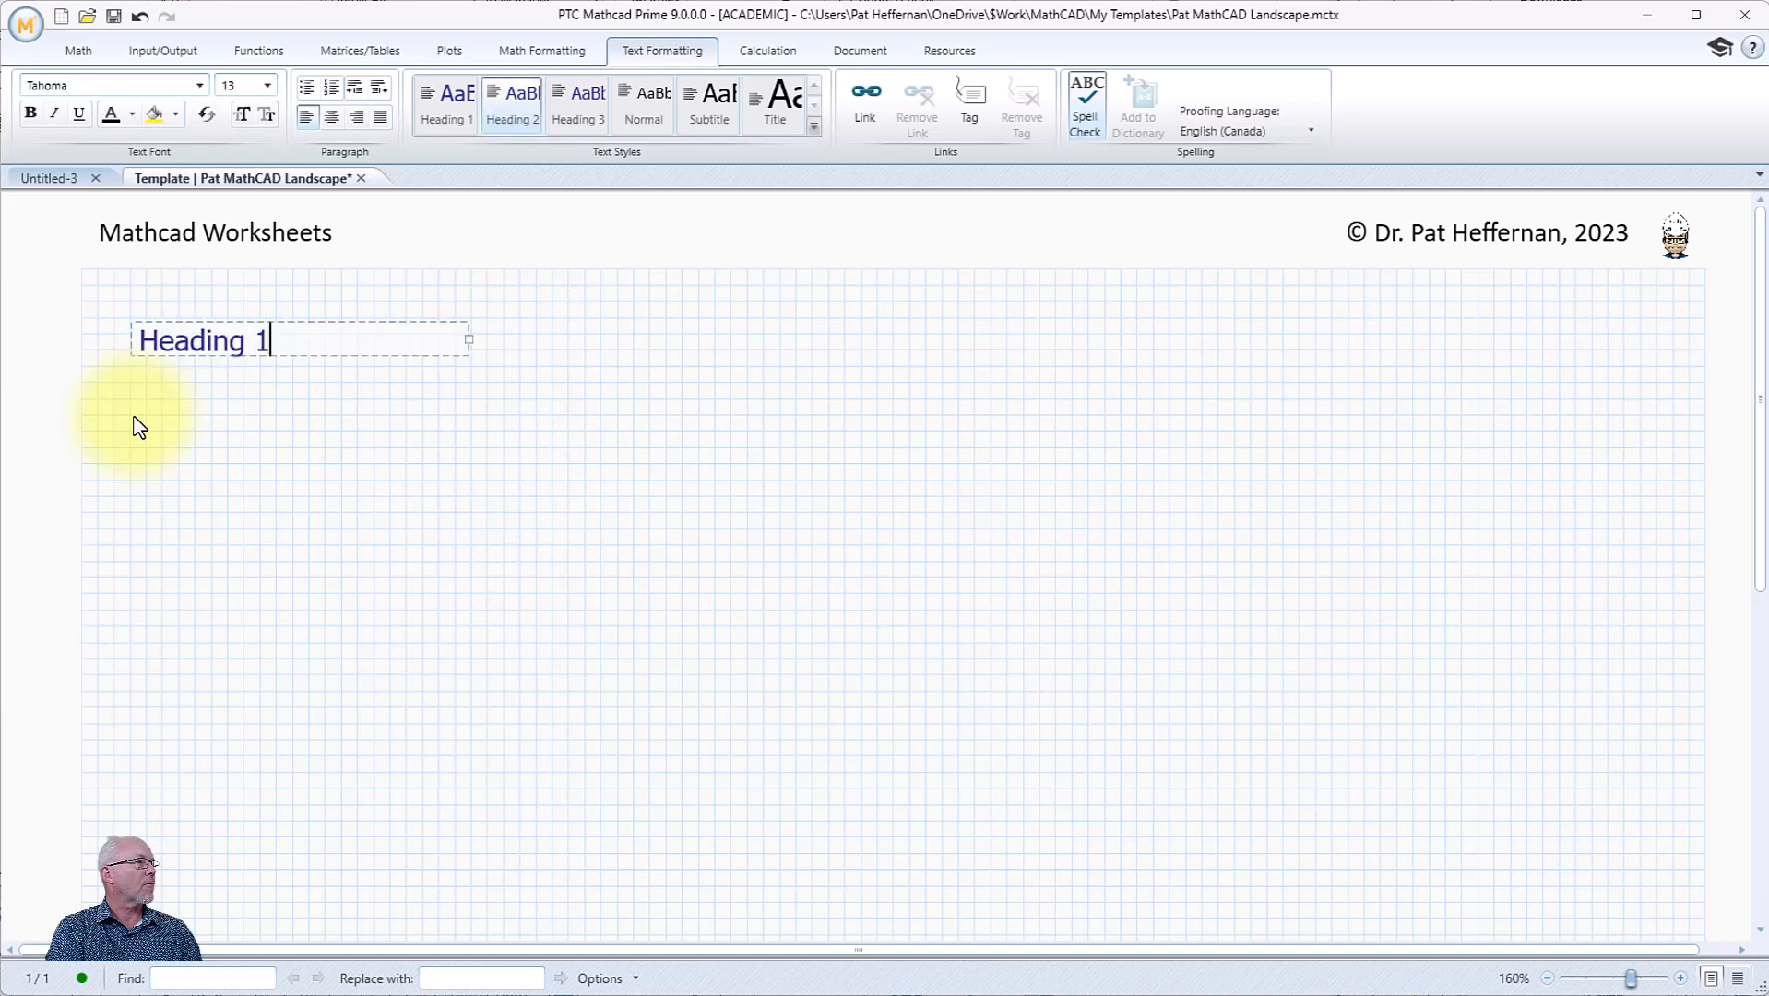
click(237, 316)
click(446, 110)
click(503, 497)
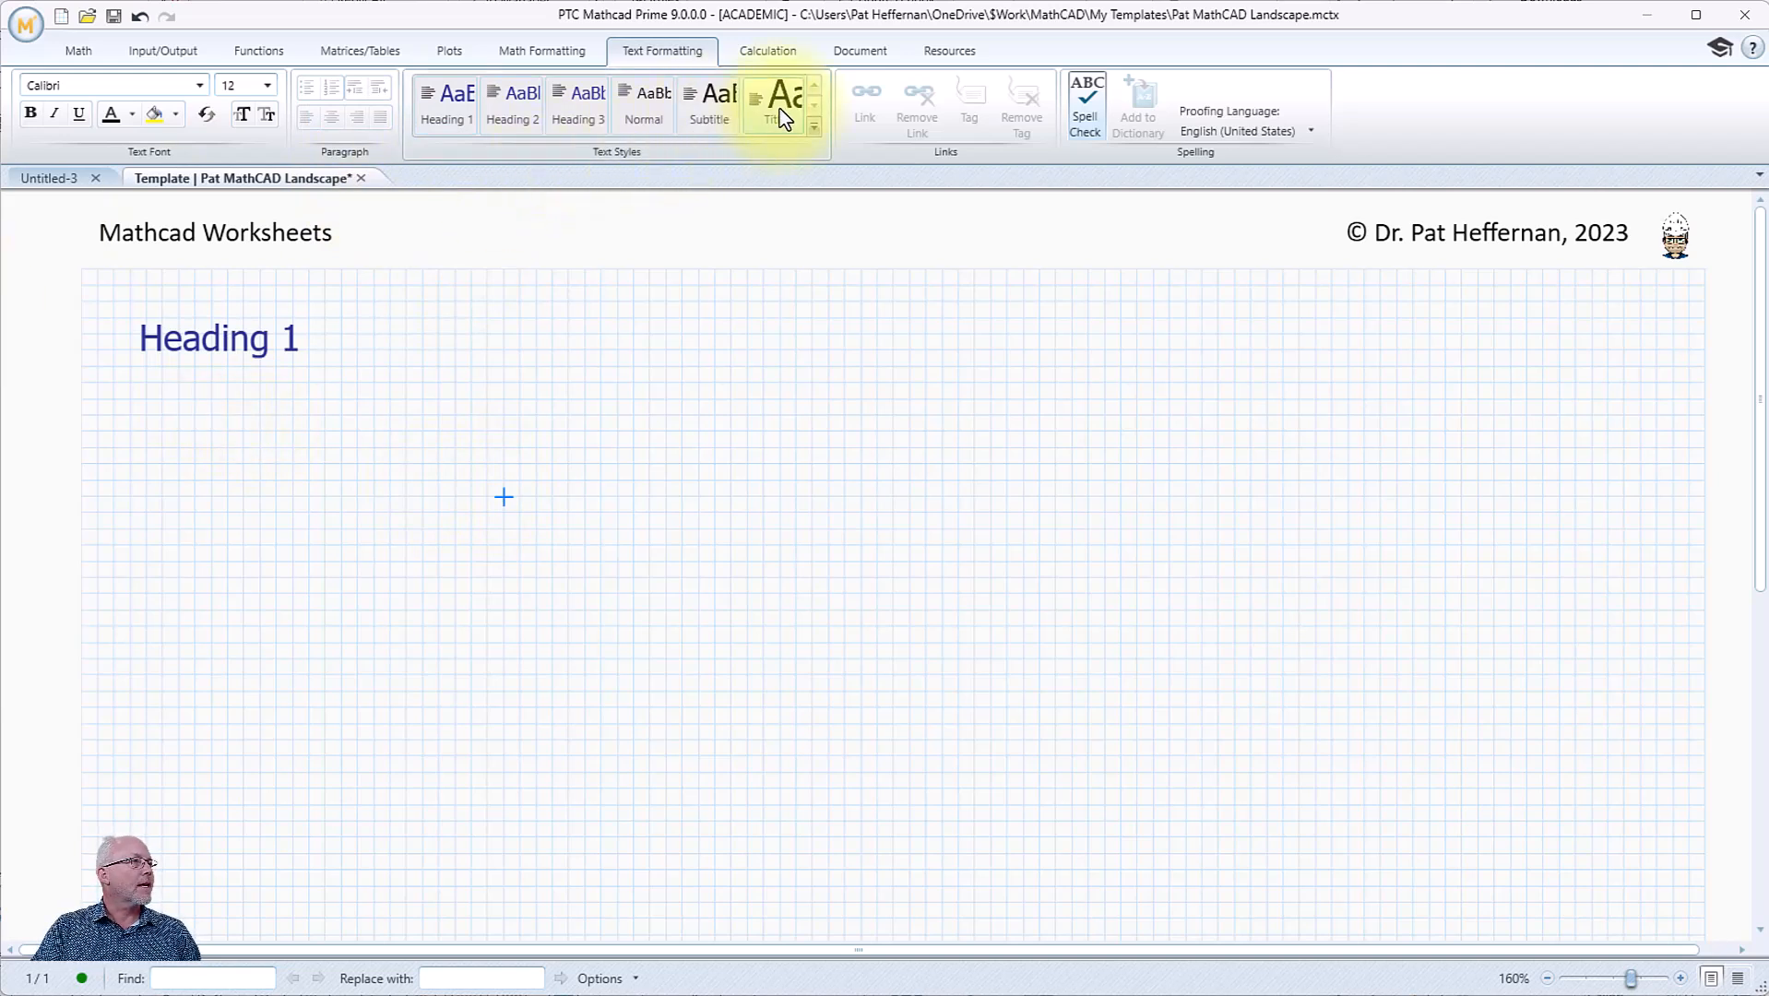
- Add a text region reading "Title" at the top of the grid, right of Heading 1, and apply the Title style
click(504, 297)
key(ctrl+t)
text(Titl)
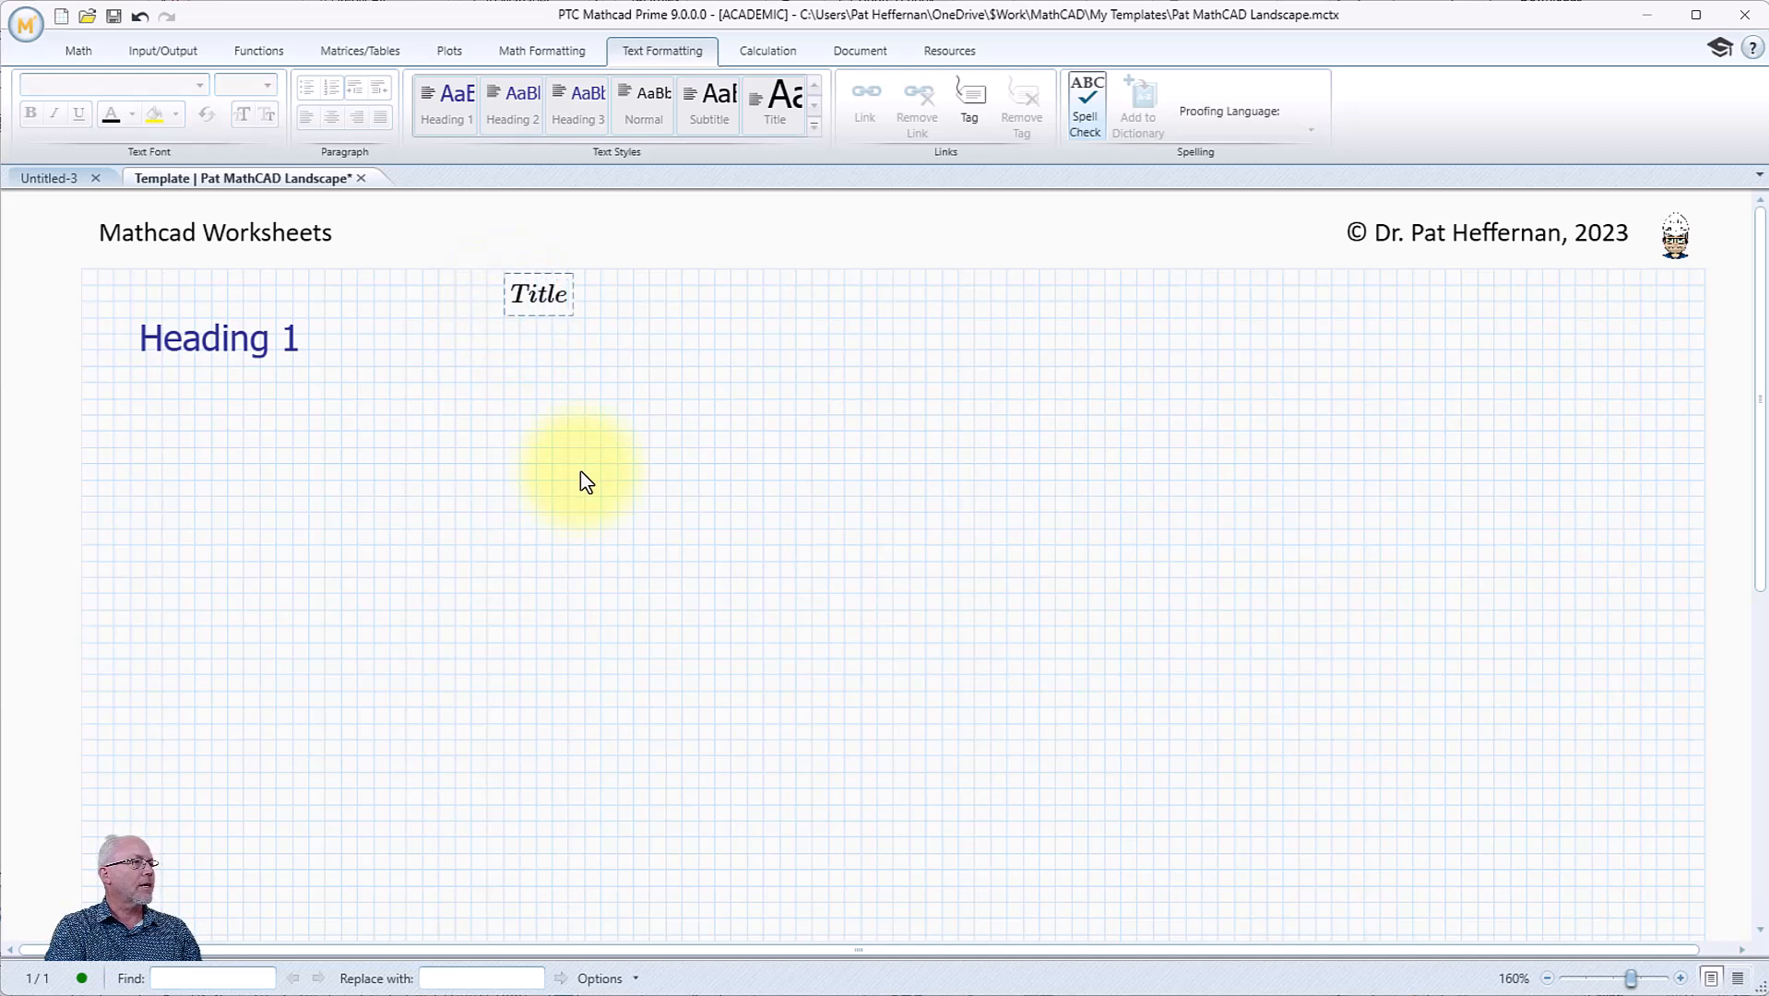
text(e)
key(ctrl+t)
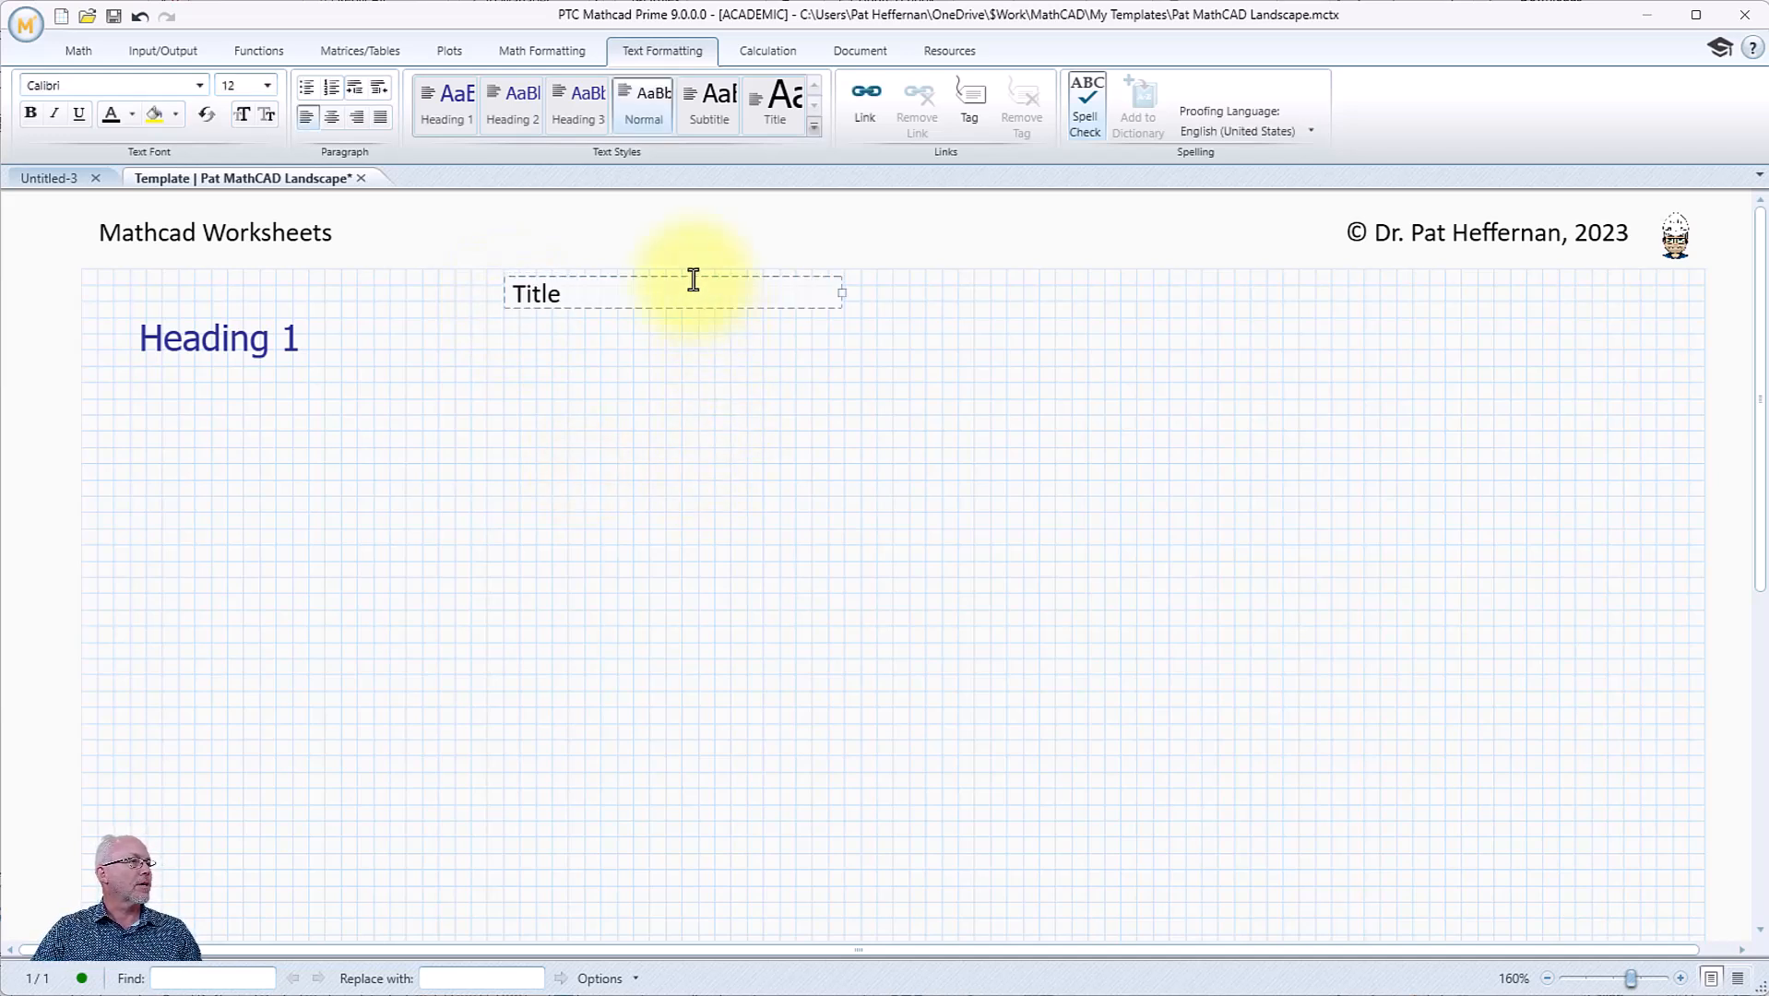
key(ctrl+a)
click(778, 99)
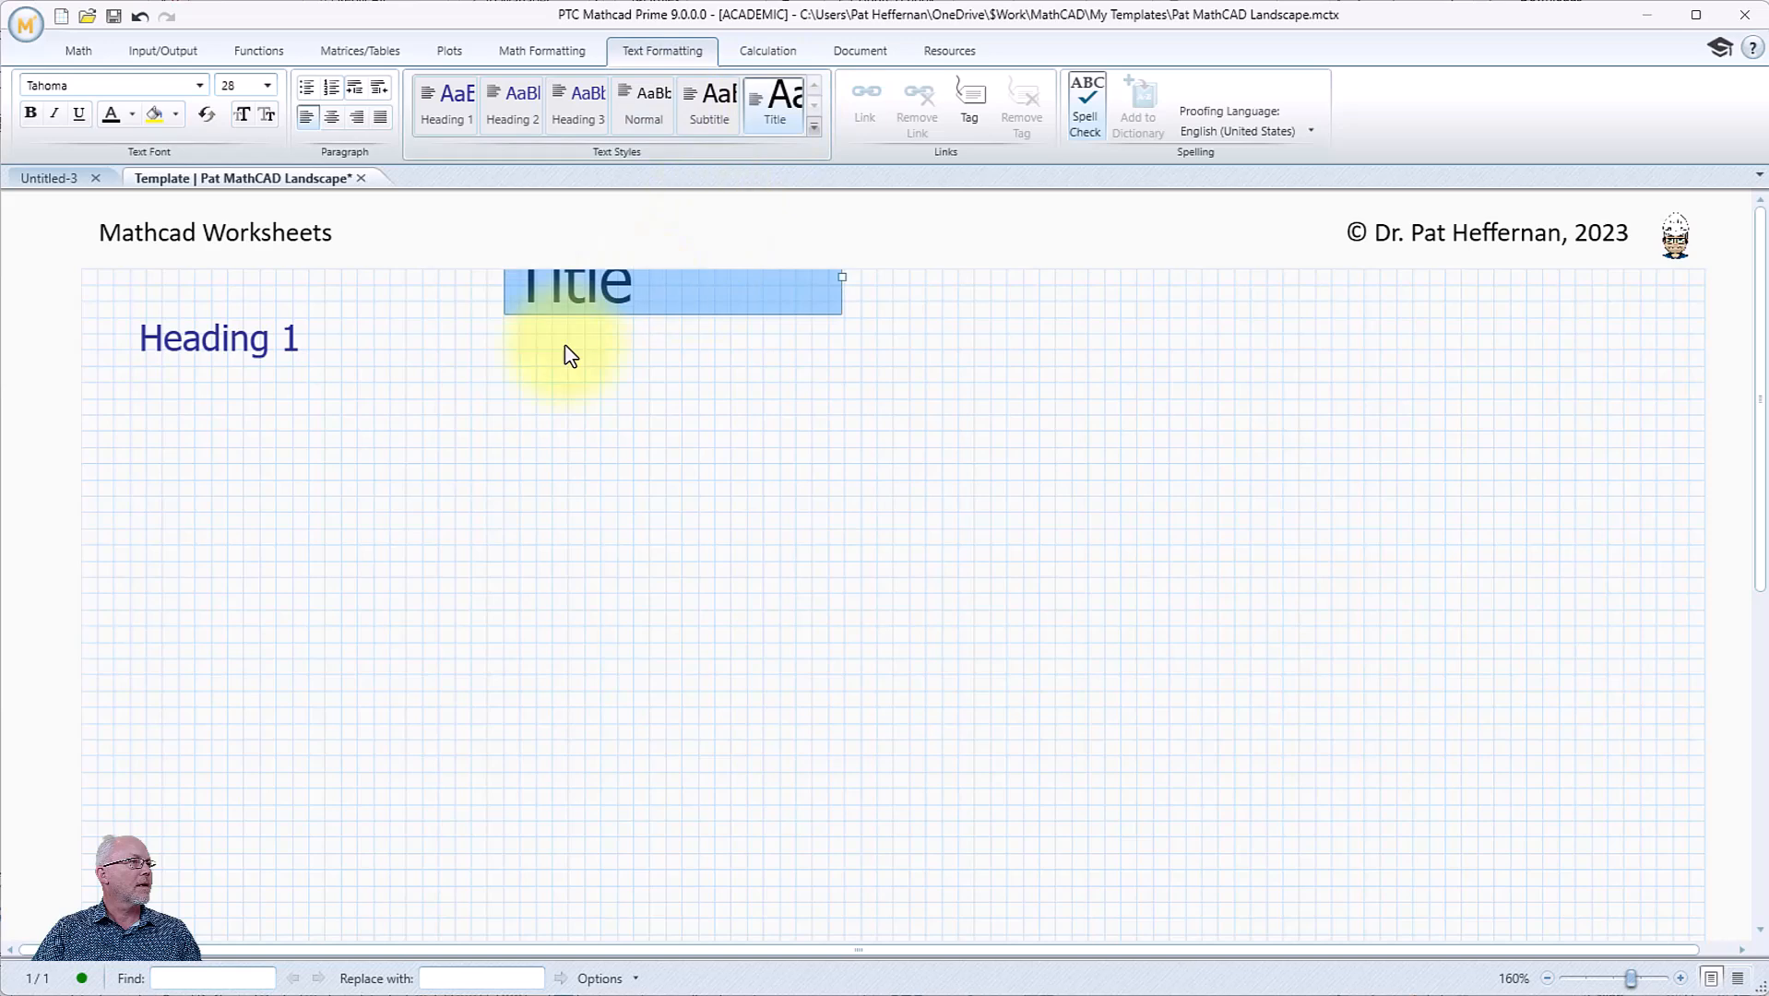
- Add a text region reading "Subtitle" directly below the title and apply the Subtitle style
click(537, 351)
text(Sub)
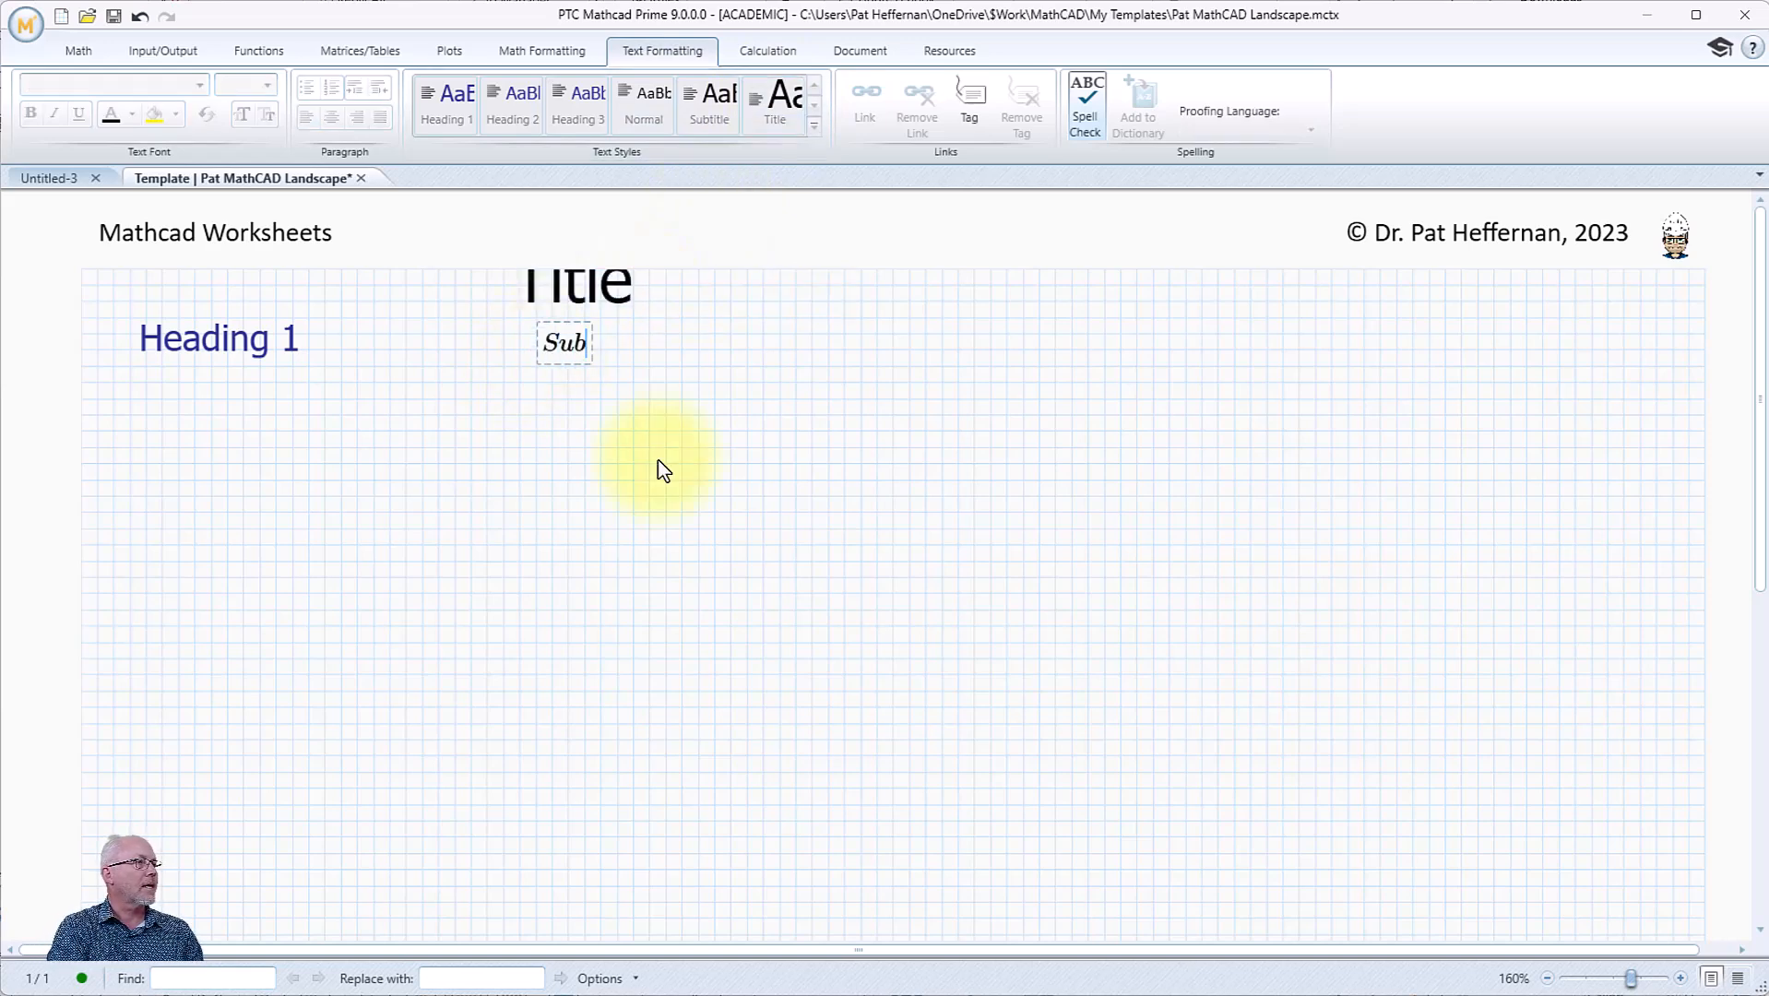
text(title)
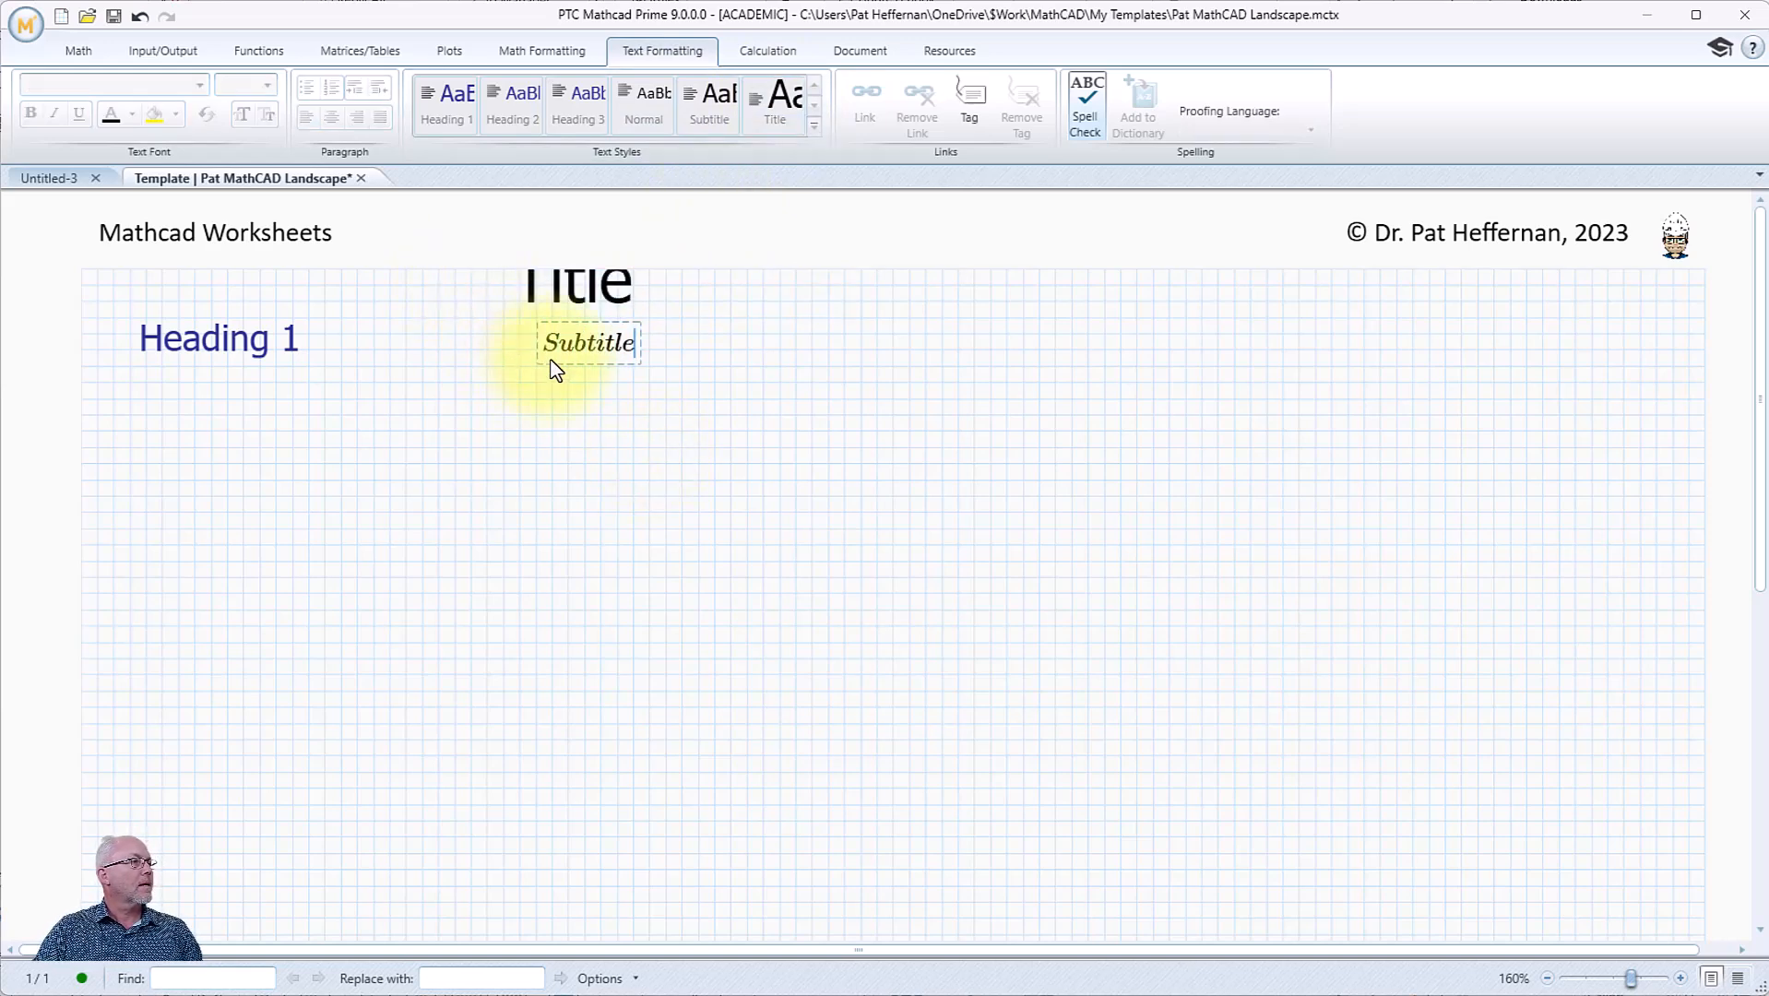
key(ctrl+a)
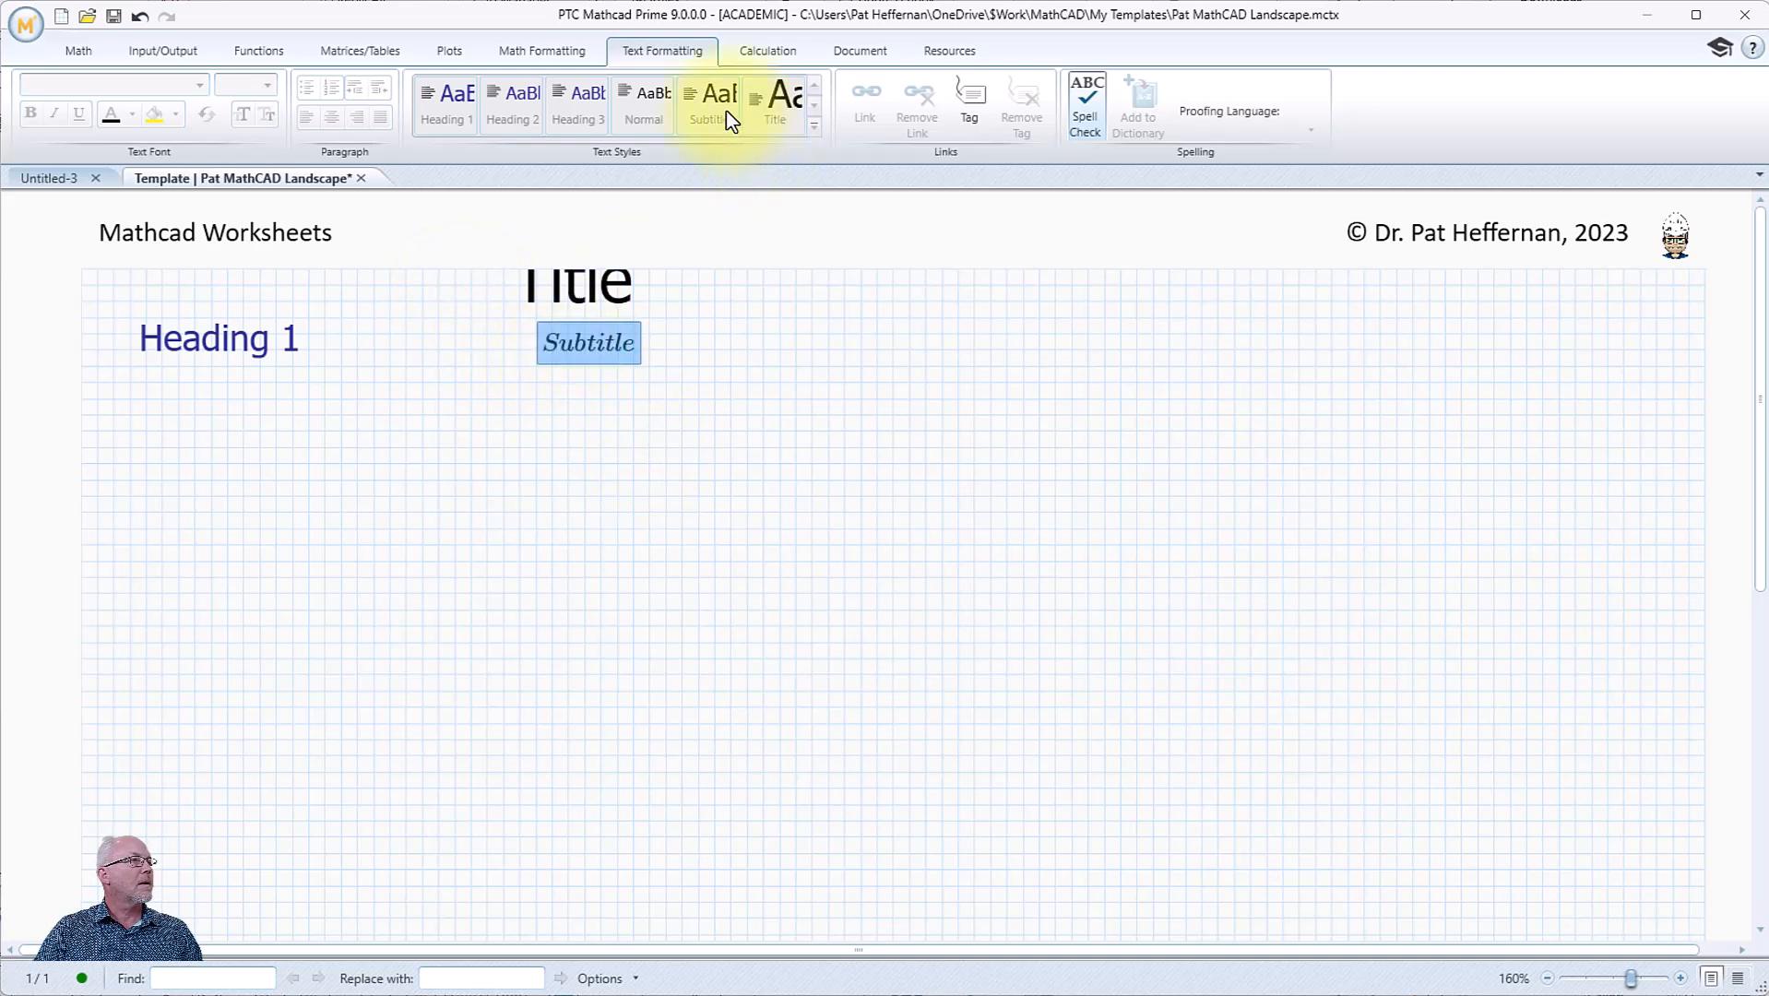
click(634, 352)
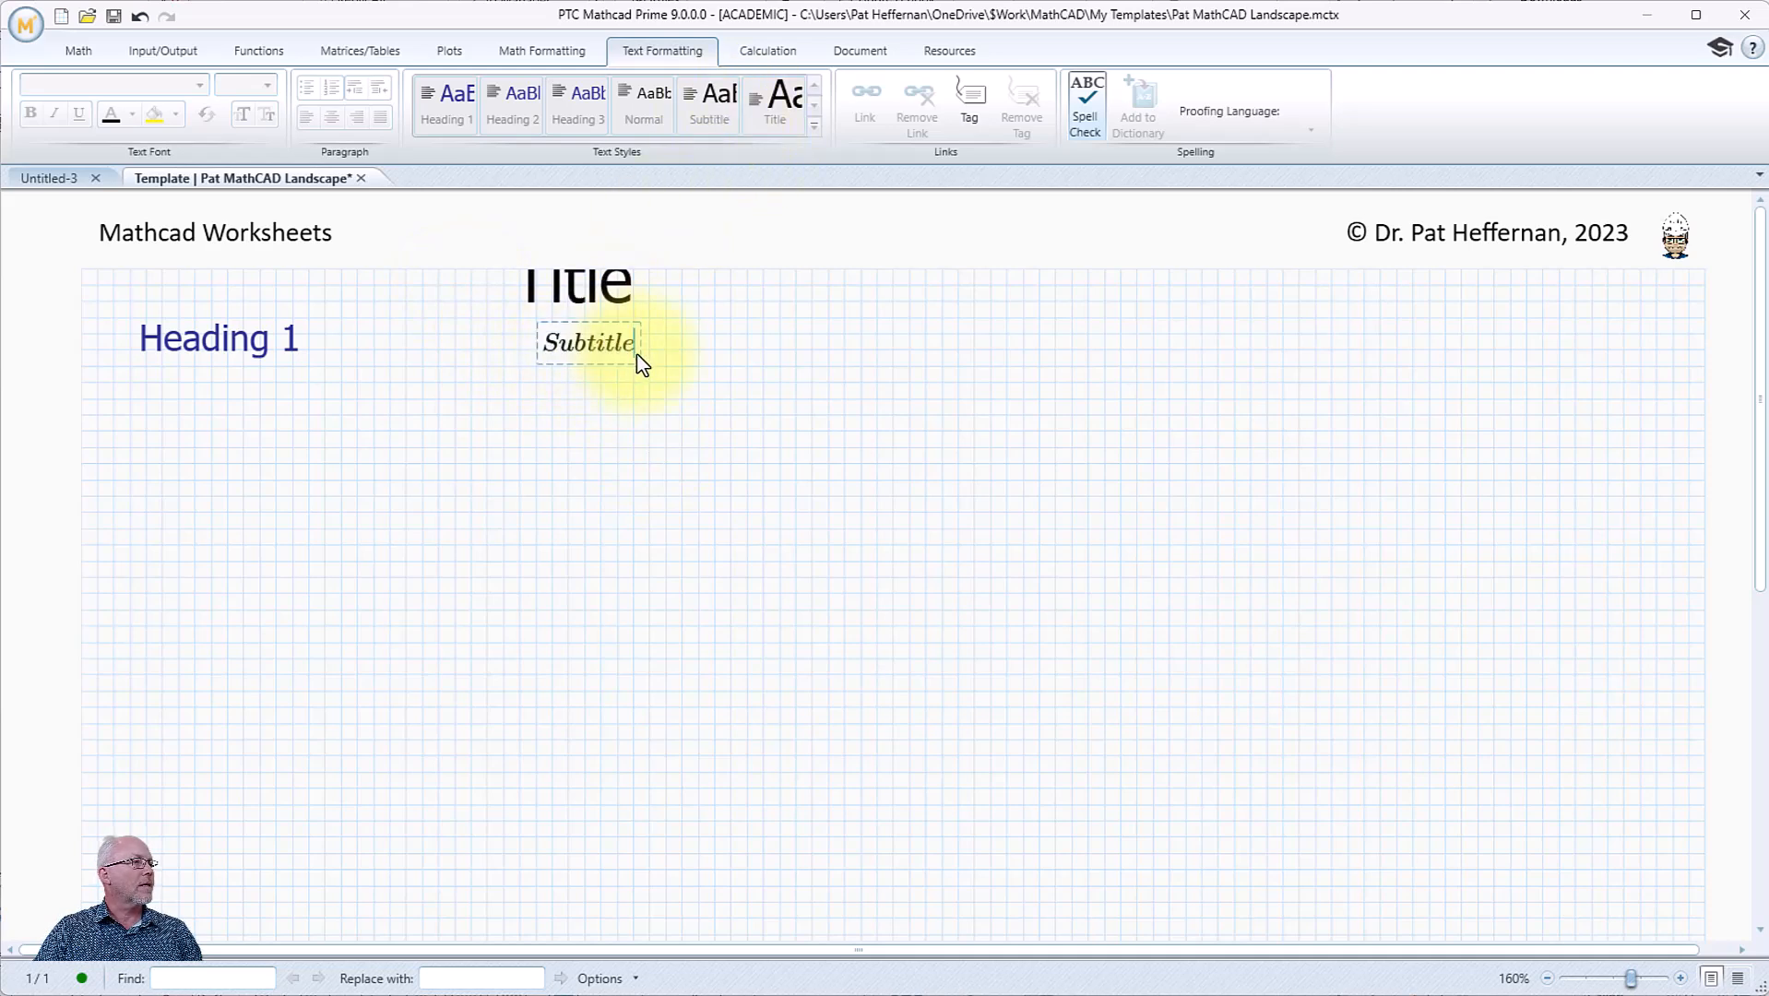
key(ctrl+t)
key(ctrl+a)
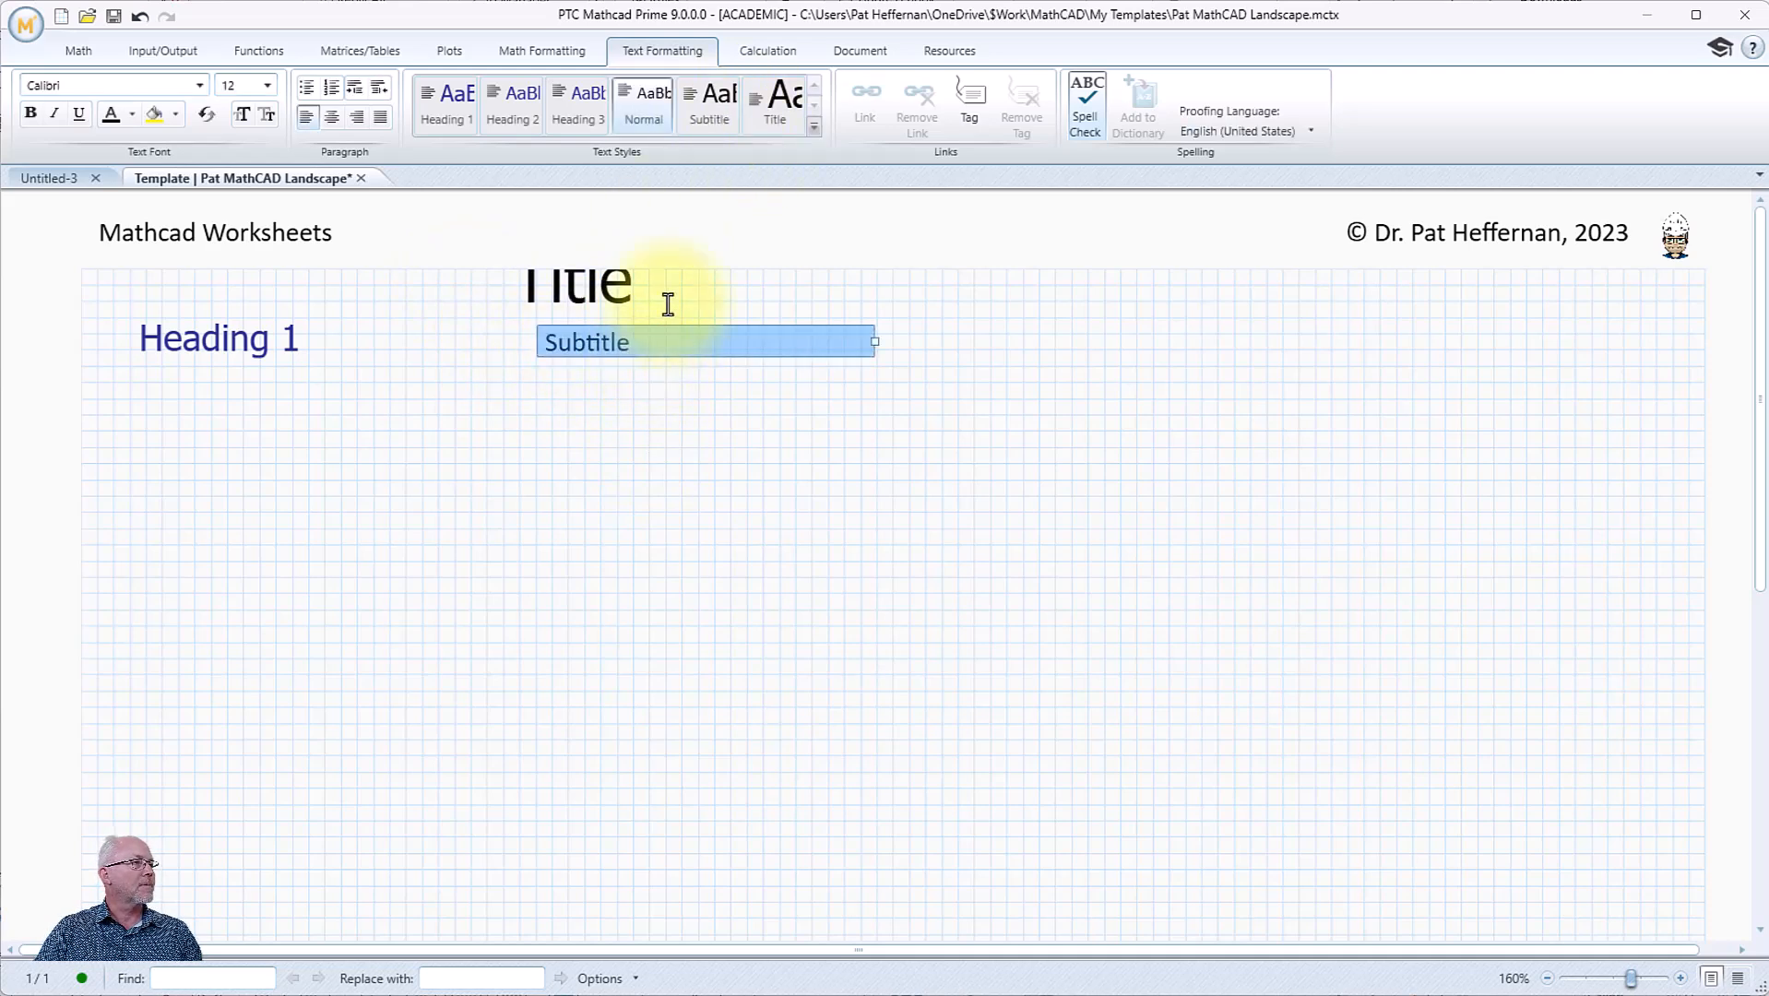
click(720, 125)
click(682, 431)
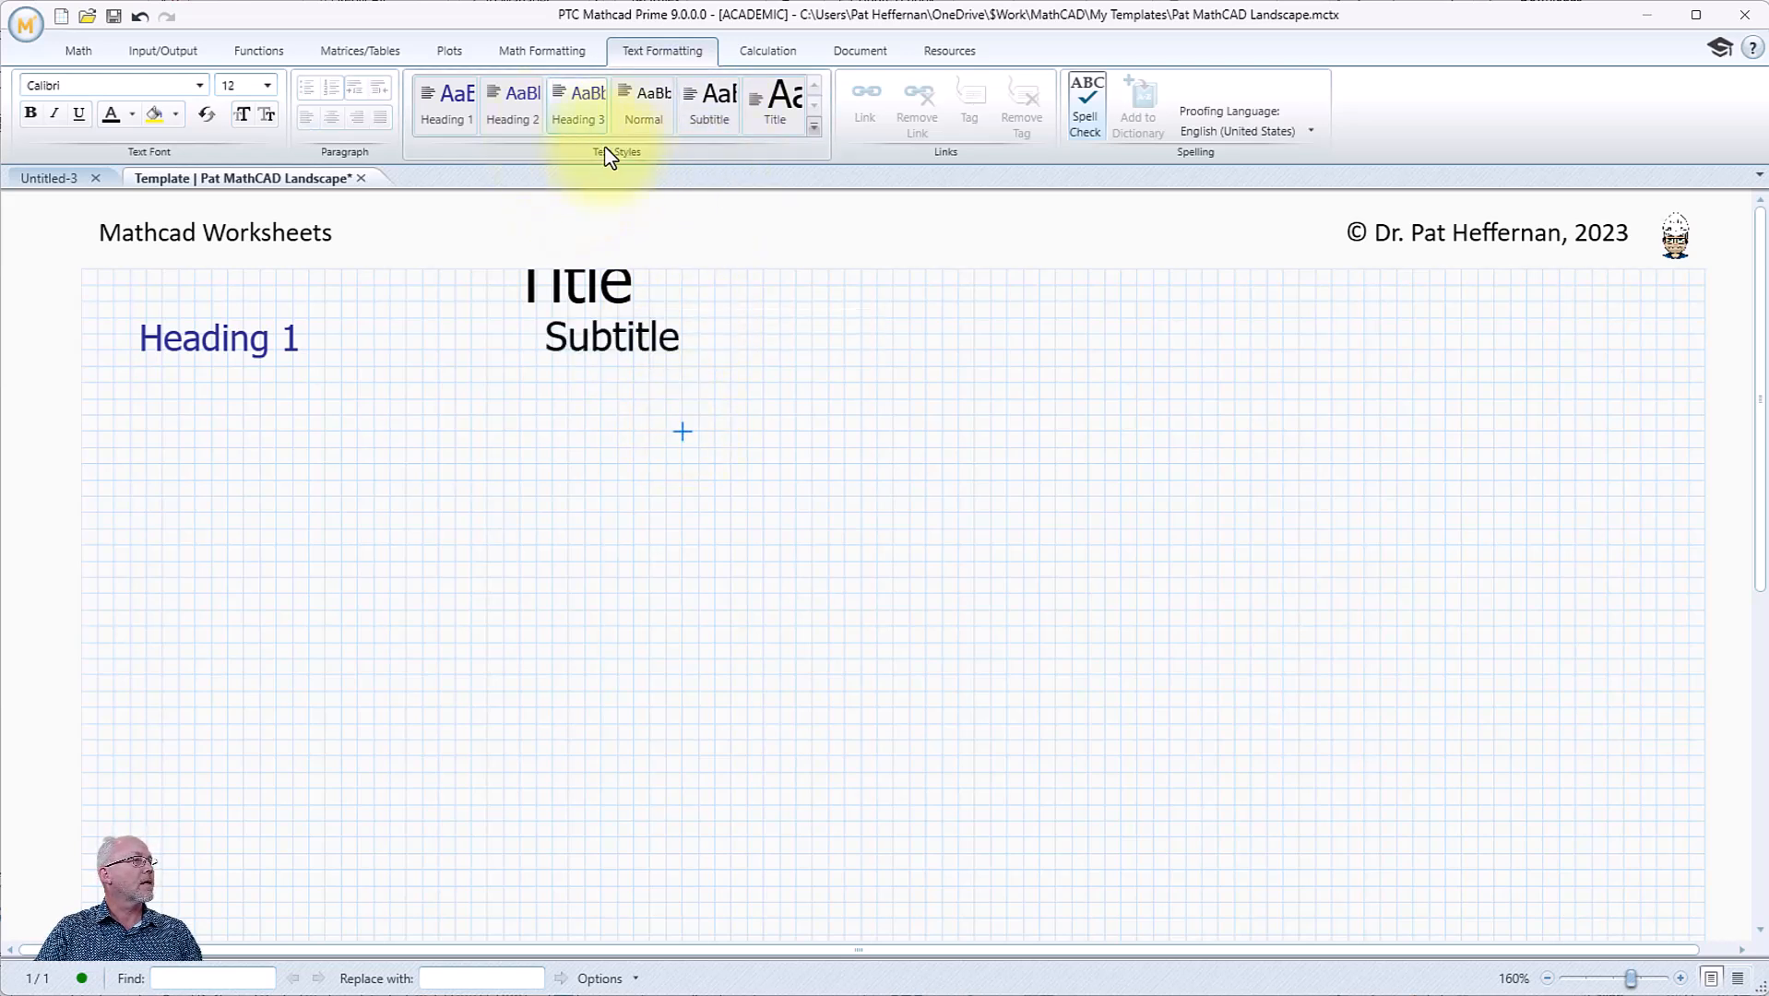
- Add a text region reading "Normal" in the Normal style below the subtitle
click(547, 500)
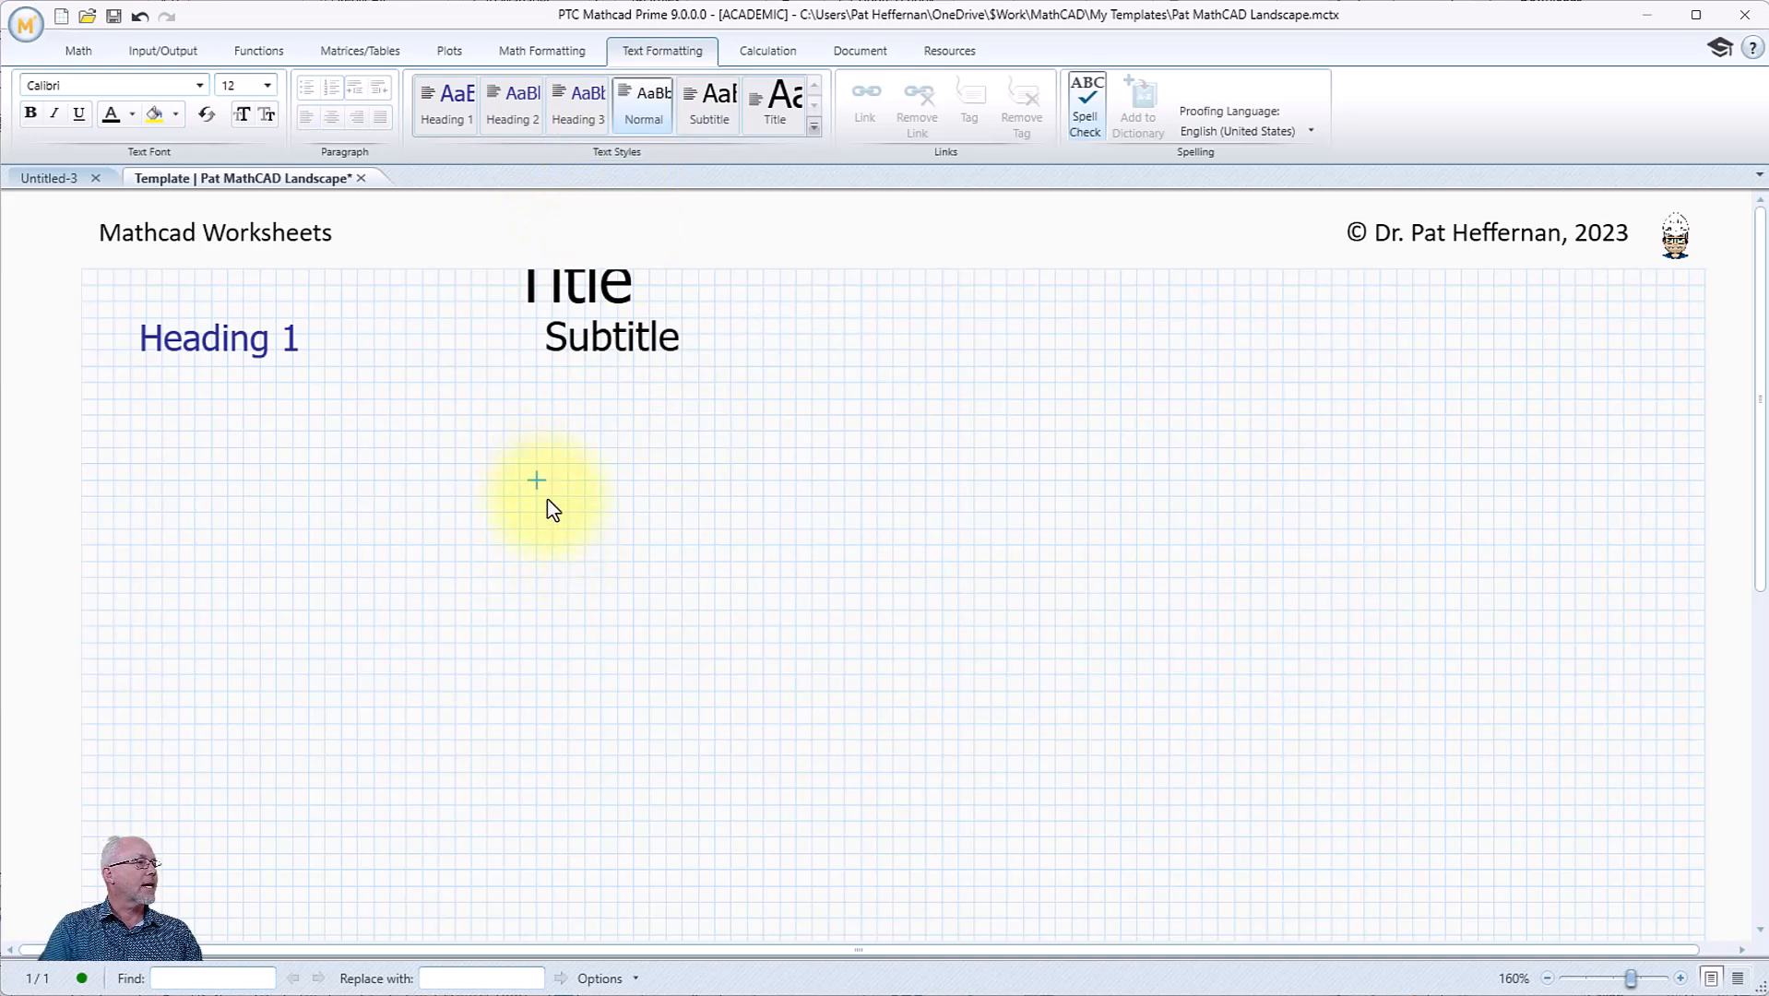
text(Normal)
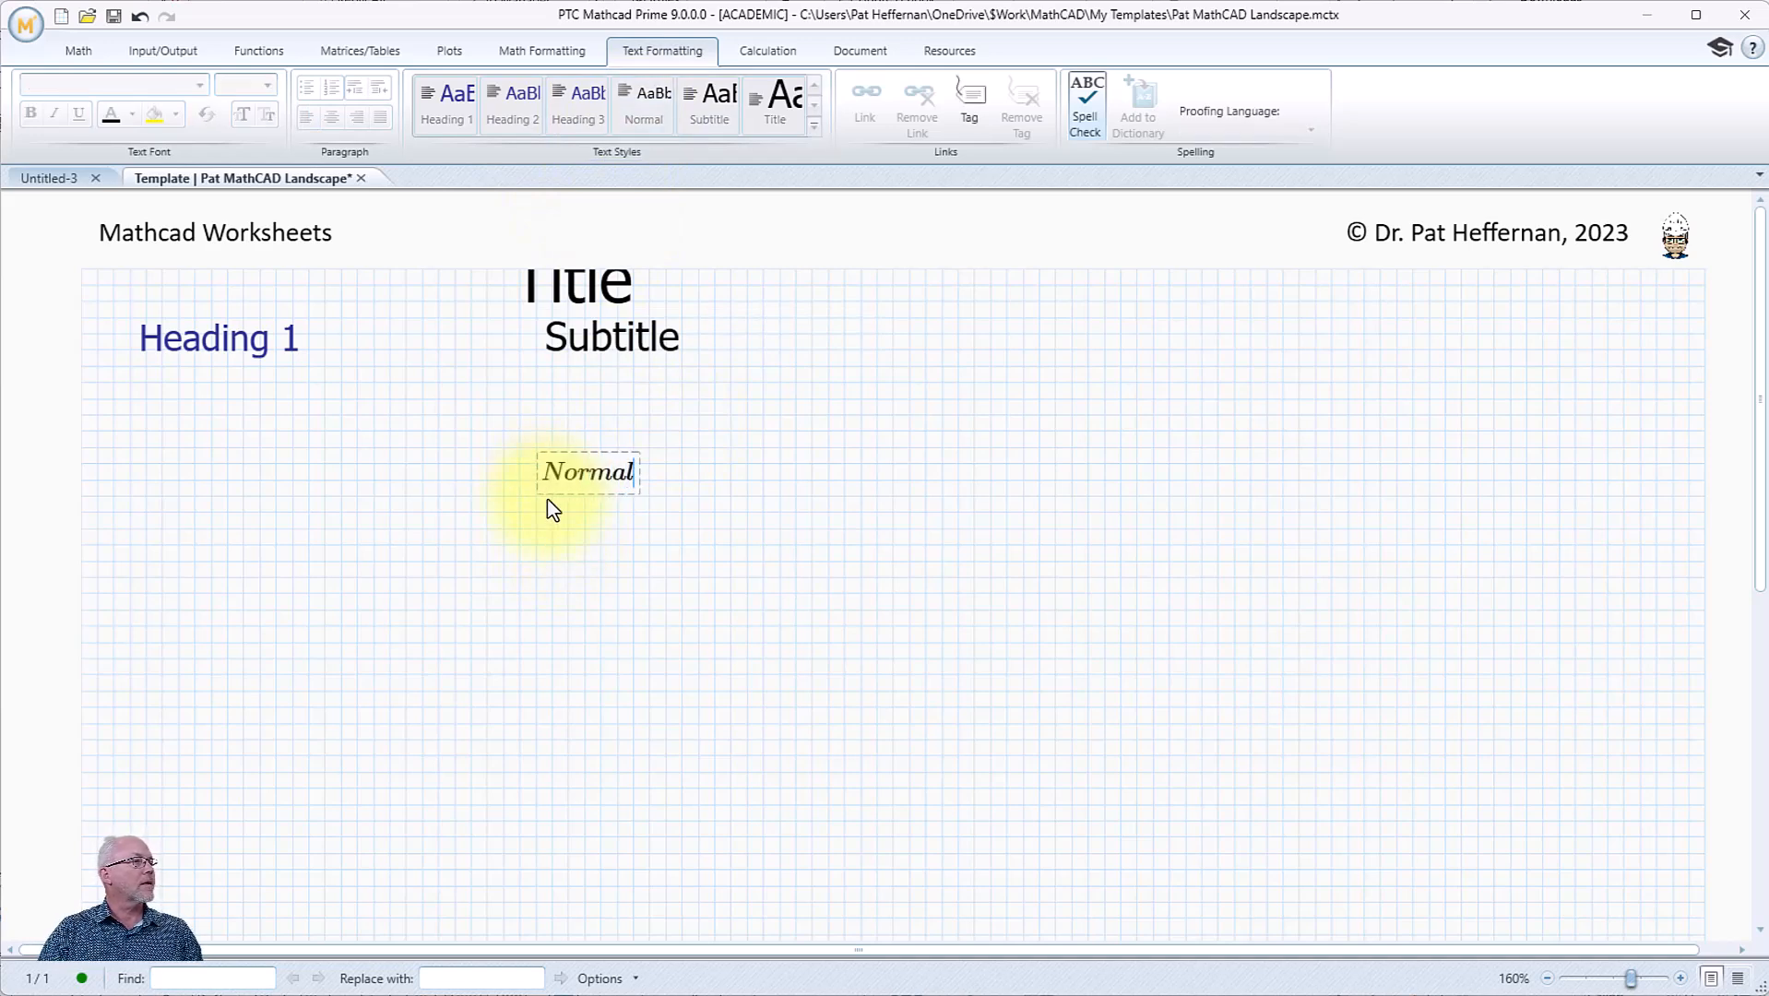
key(space)
click(1234, 479)
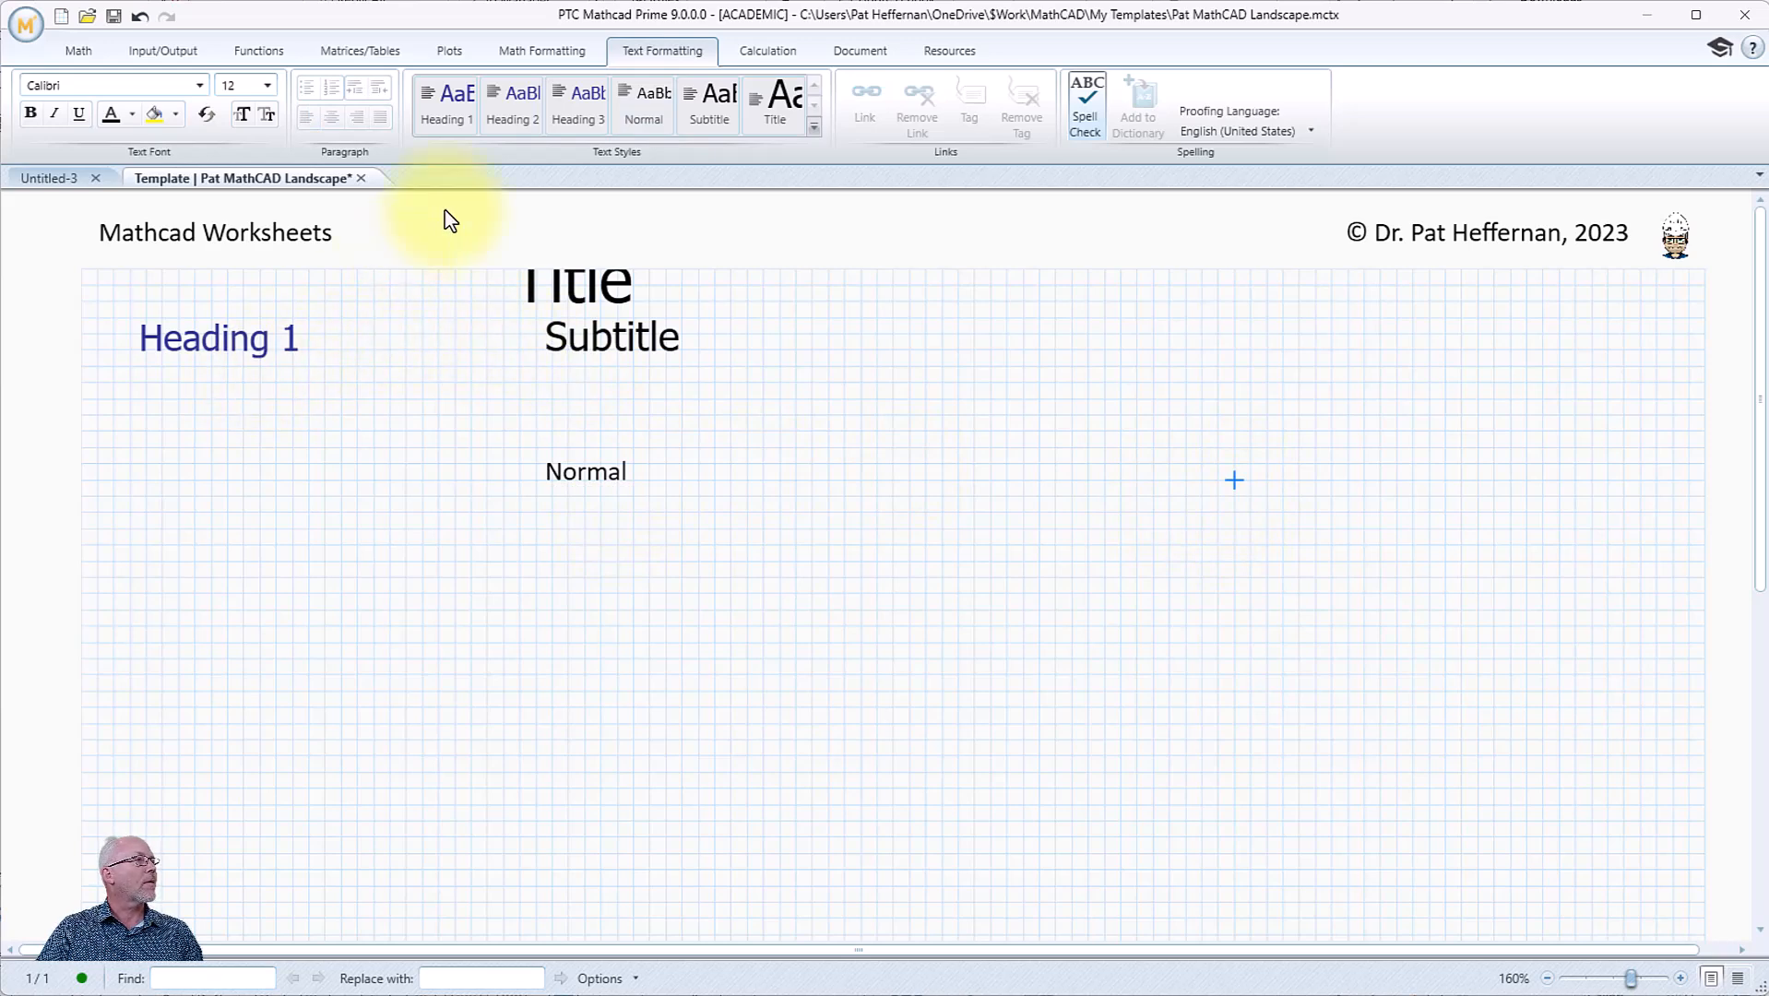
- Add a text region reading "Heading 2" below Heading 1 and apply the Heading 2 style
click(195, 415)
text(Heading 2)
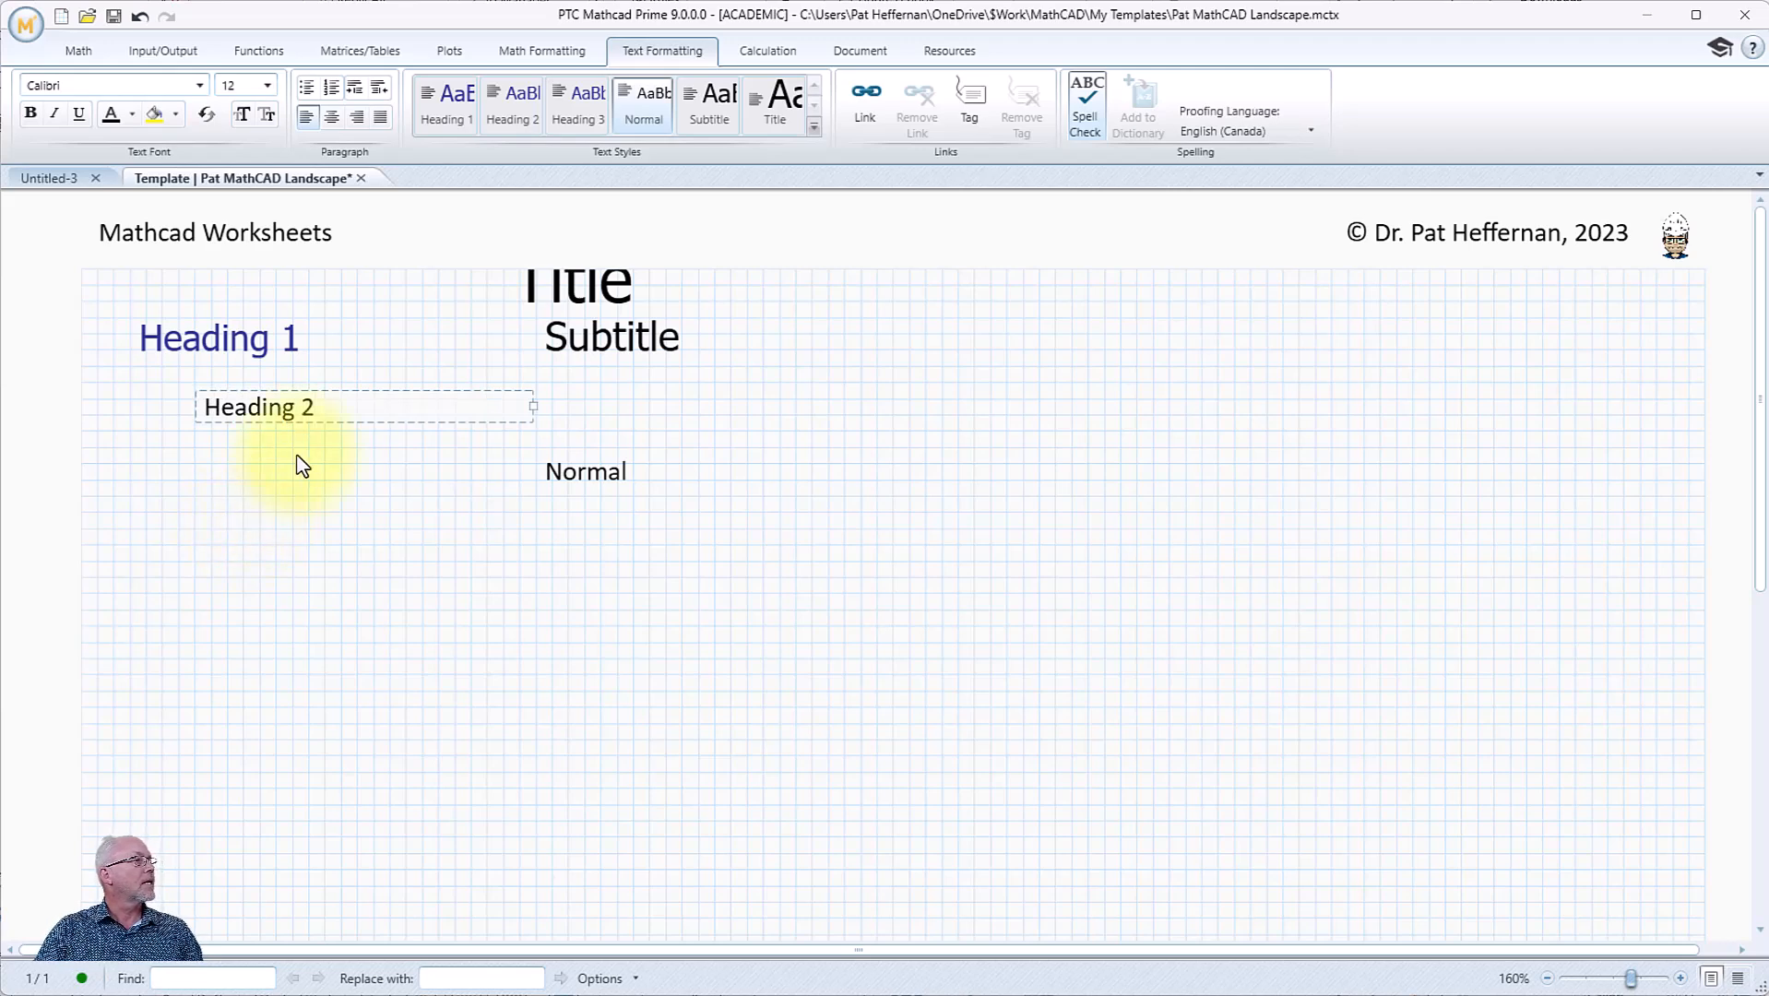
triple_click(346, 391)
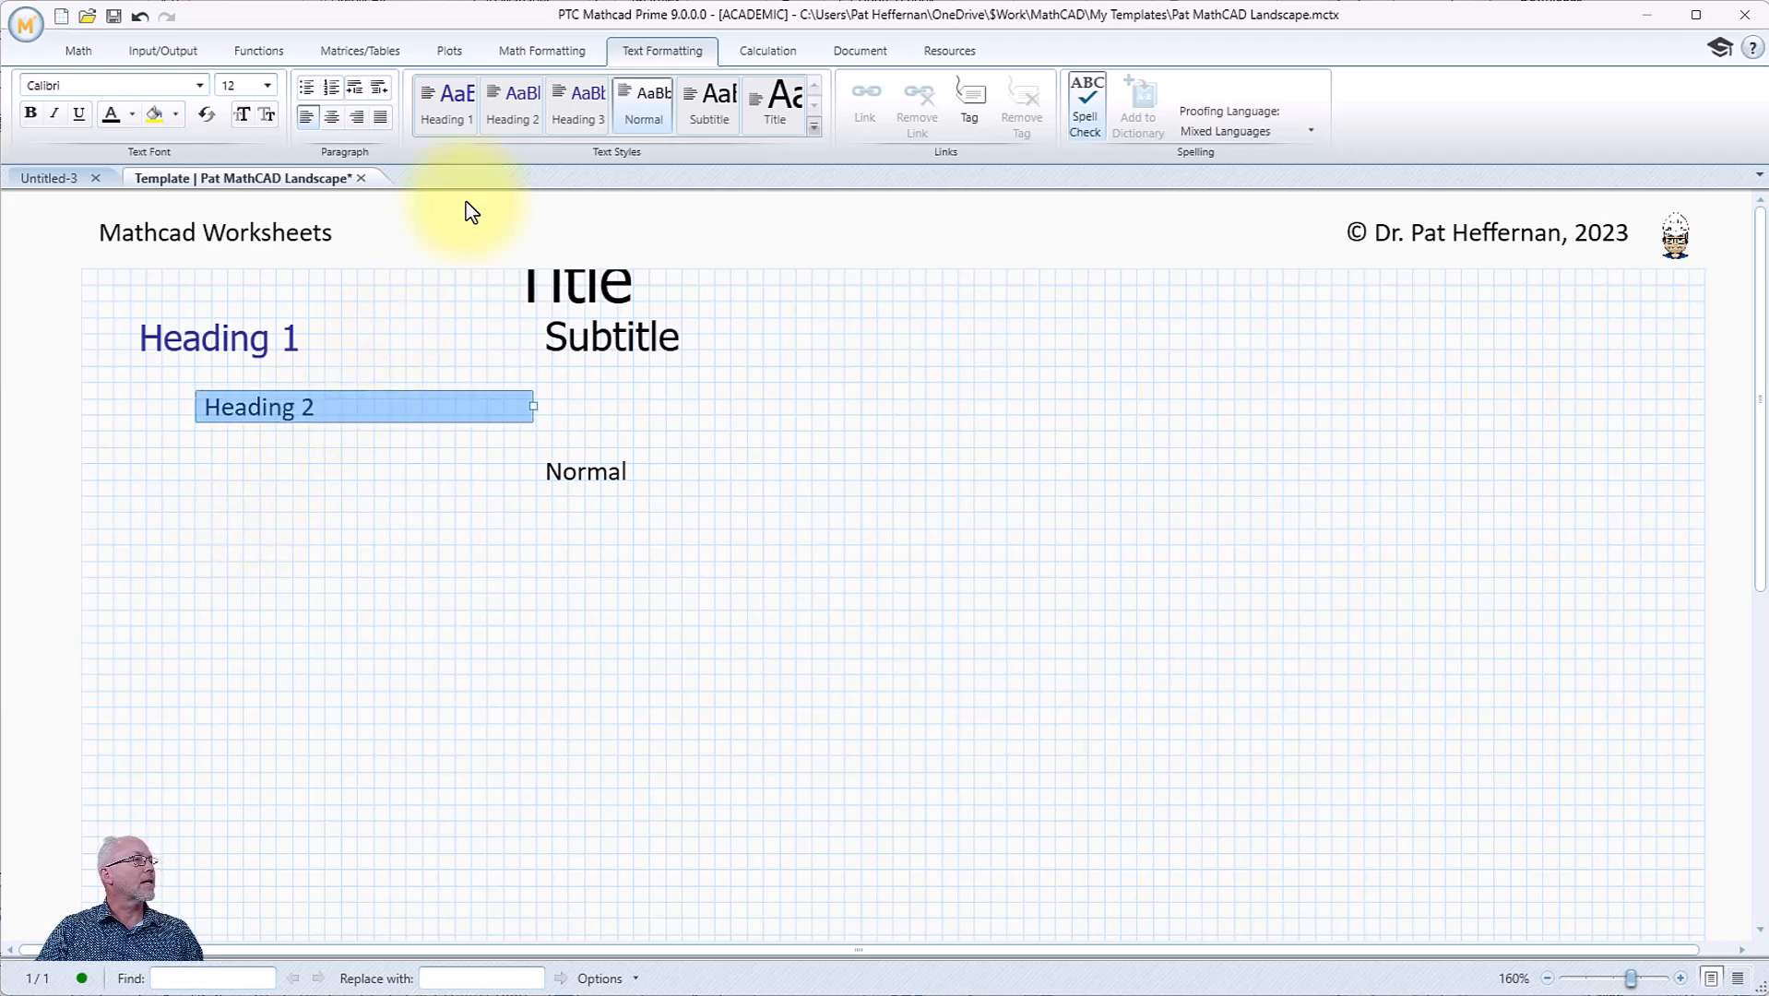
click(513, 103)
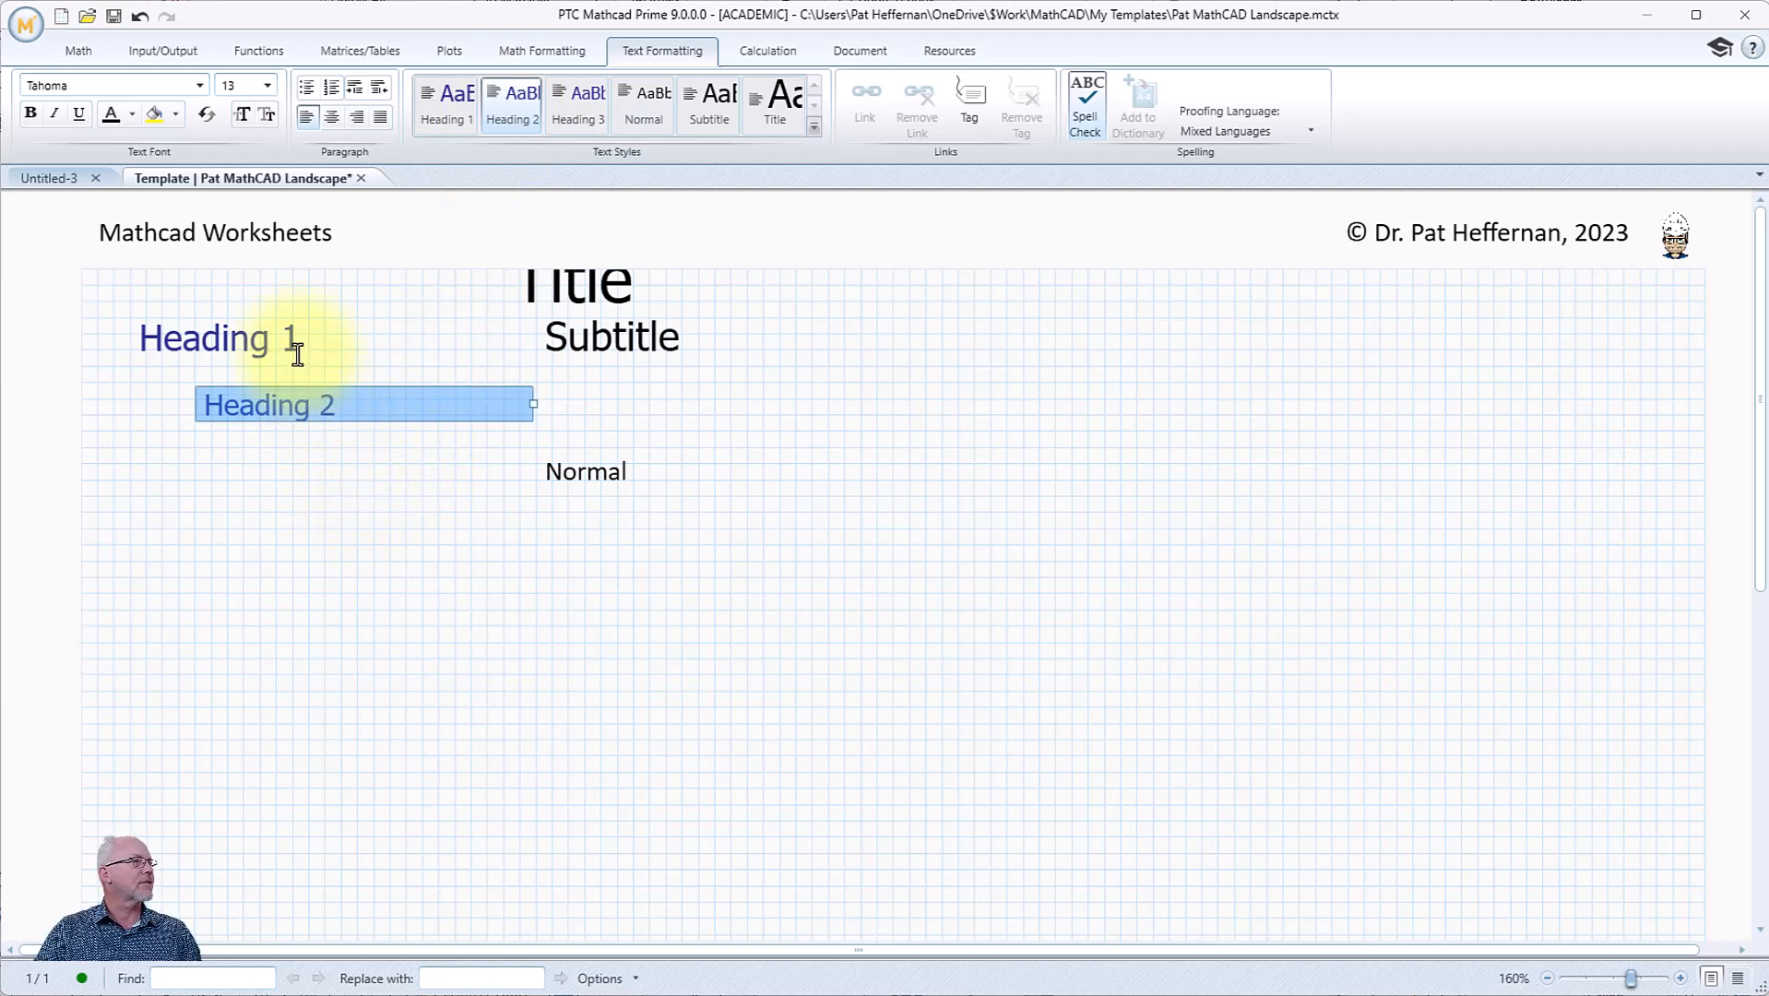
- Move the Title to the grid's upper-left corner, shift Heading 1 down out of the way, and place the Subtitle directly under the Title
click(498, 304)
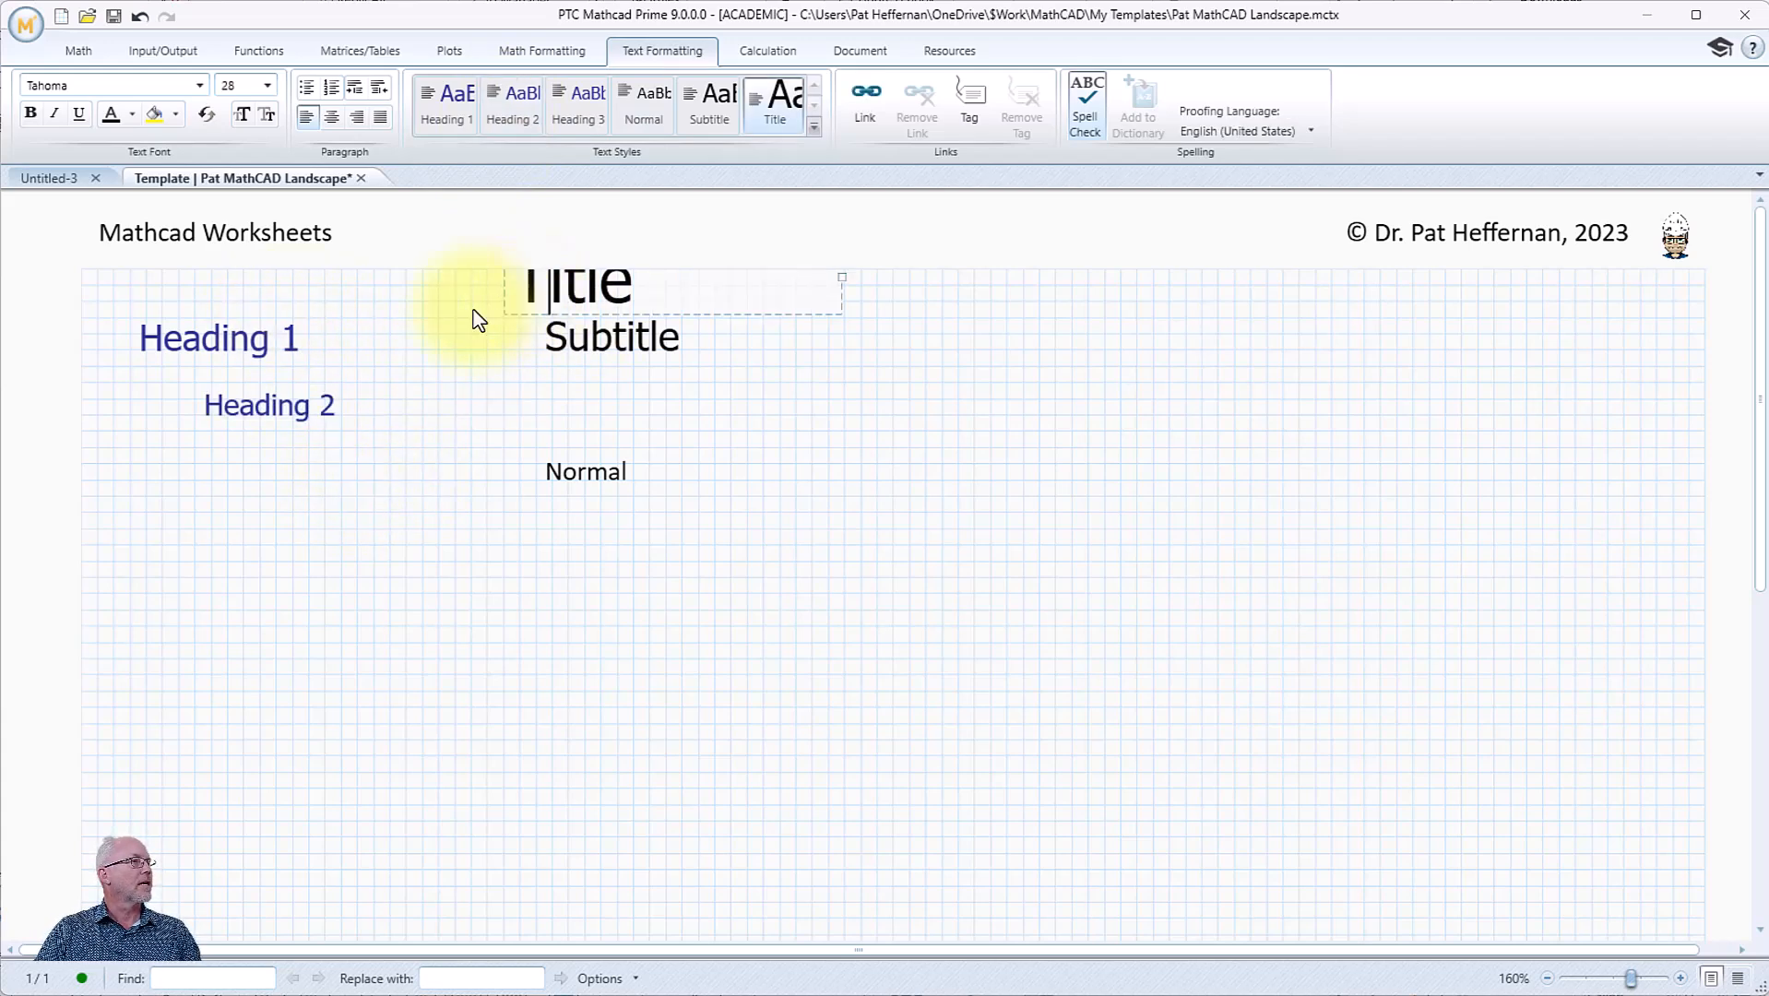
drag(490, 307, 94, 343)
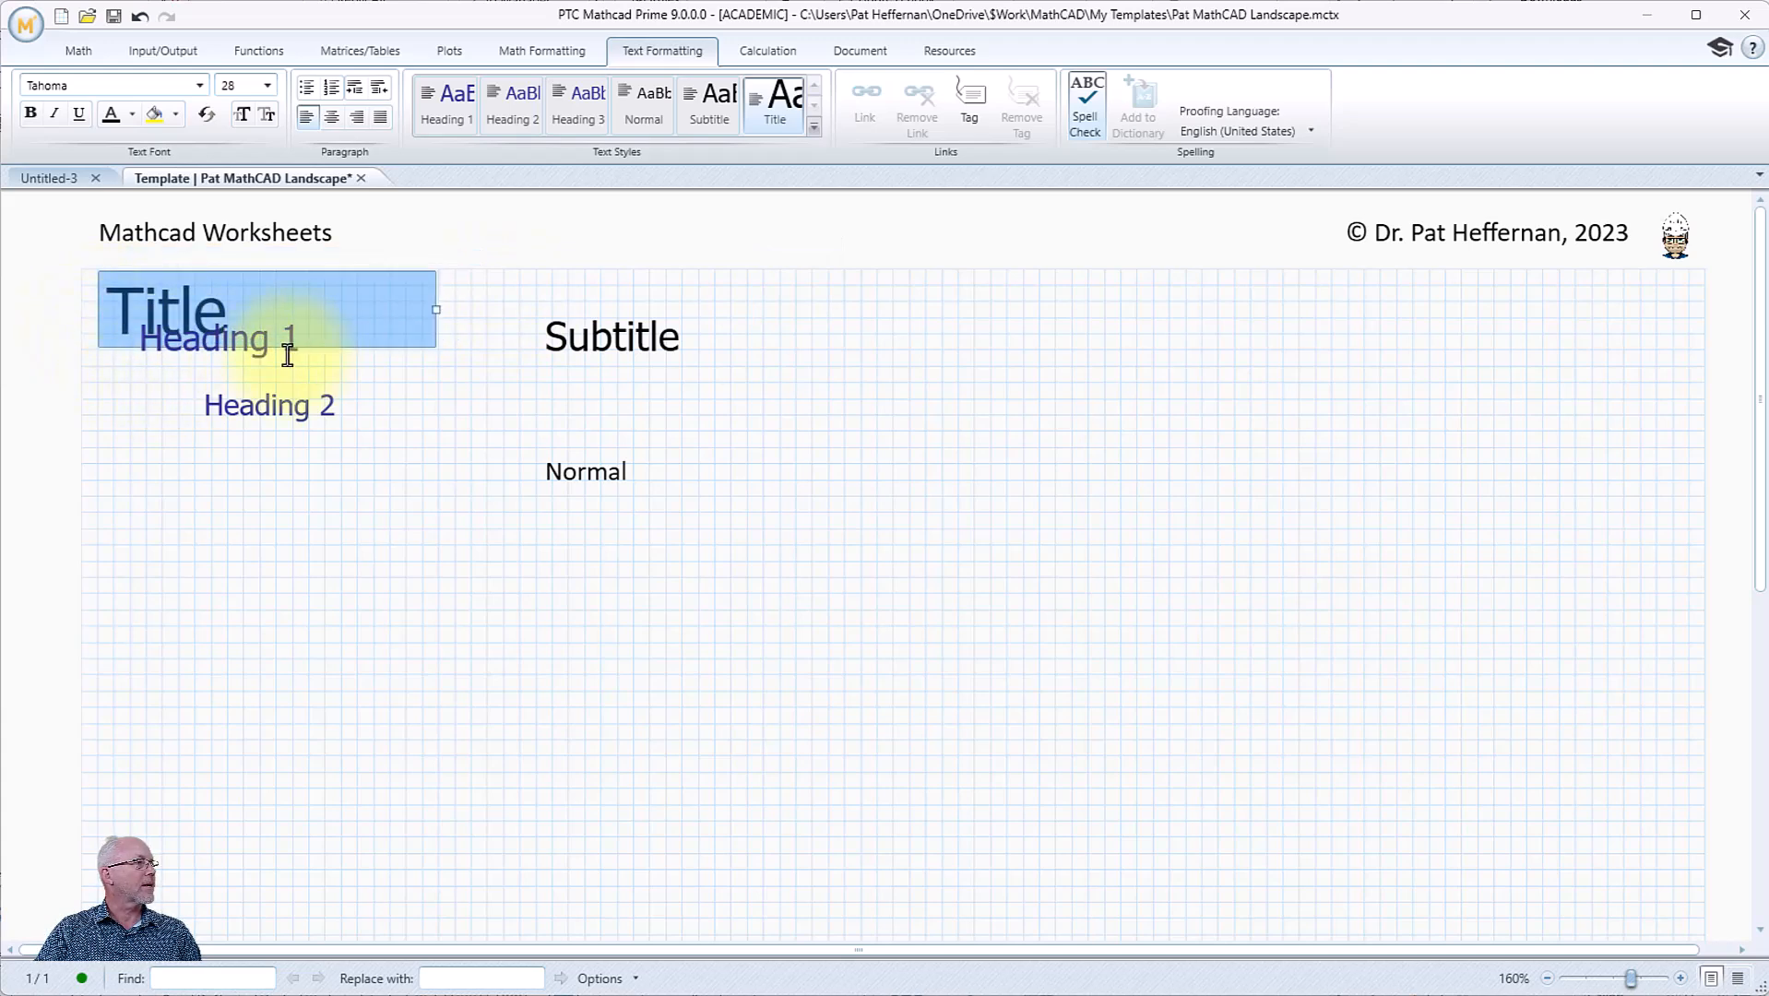
click(251, 355)
drag(257, 363, 241, 541)
click(580, 360)
drag(581, 359, 147, 406)
- Place Heading 1 at the left margin below the Subtitle, with Heading 2 slightly indented directly beneath it
click(194, 463)
click(226, 413)
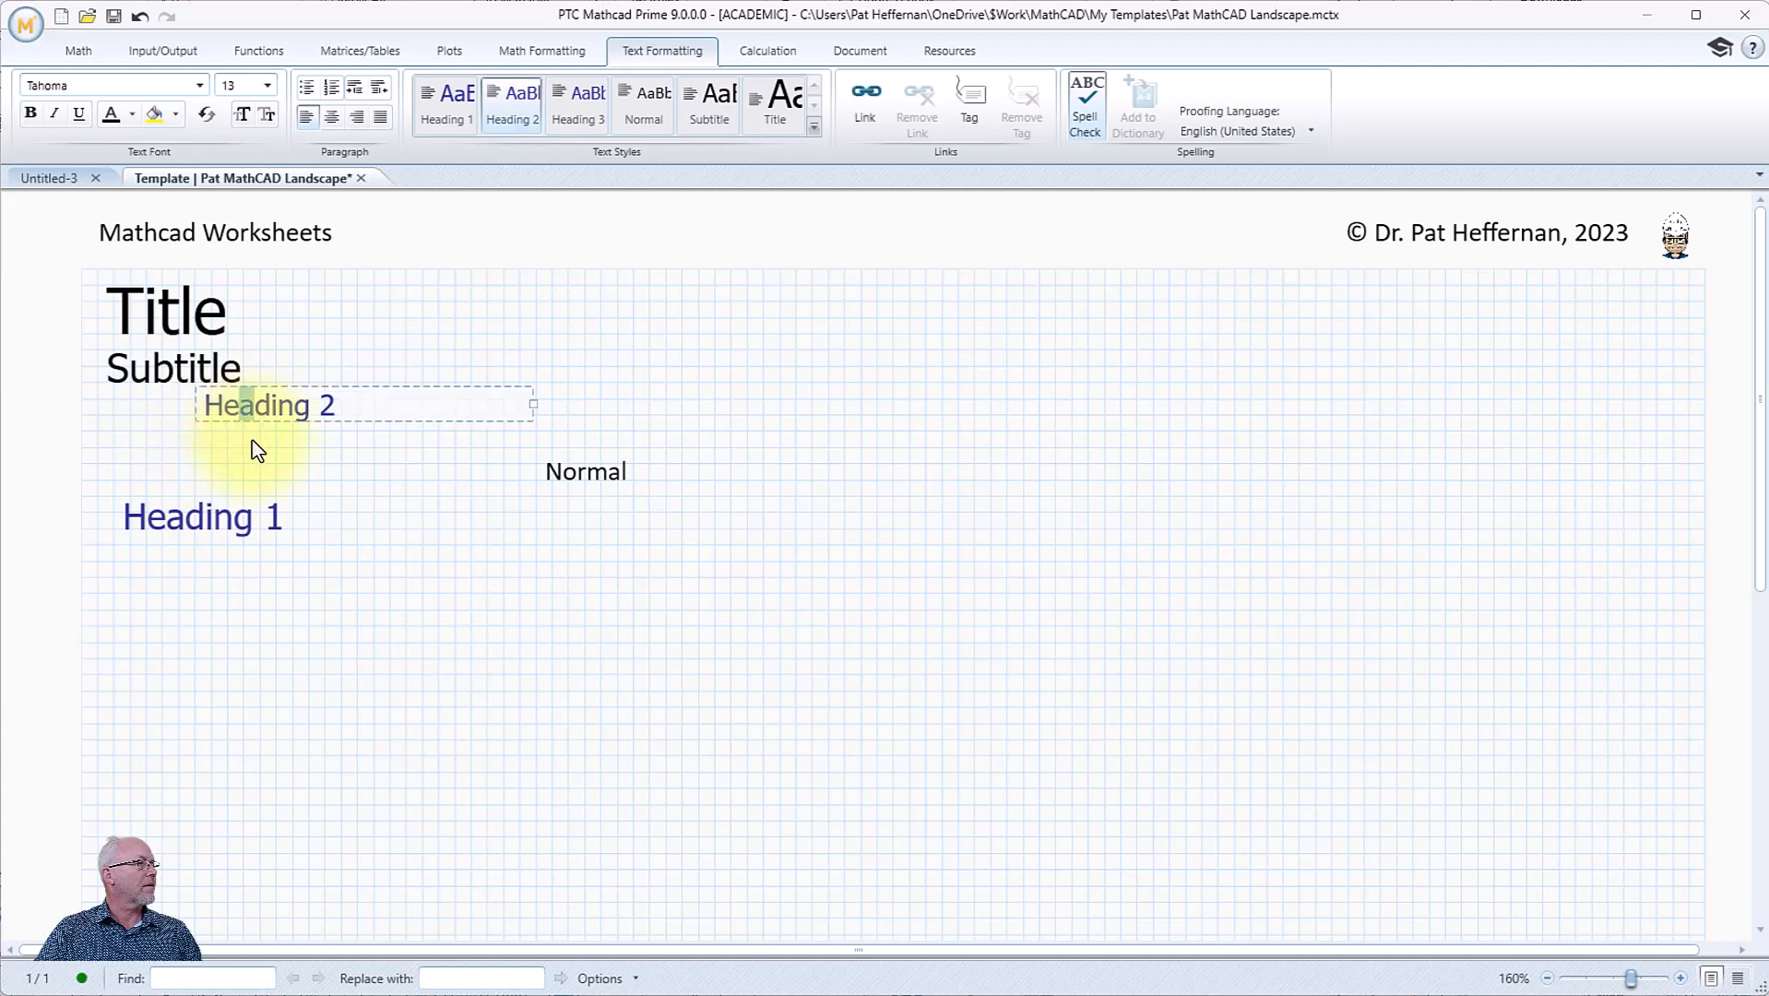
drag(245, 422, 267, 699)
click(173, 513)
drag(160, 491, 130, 475)
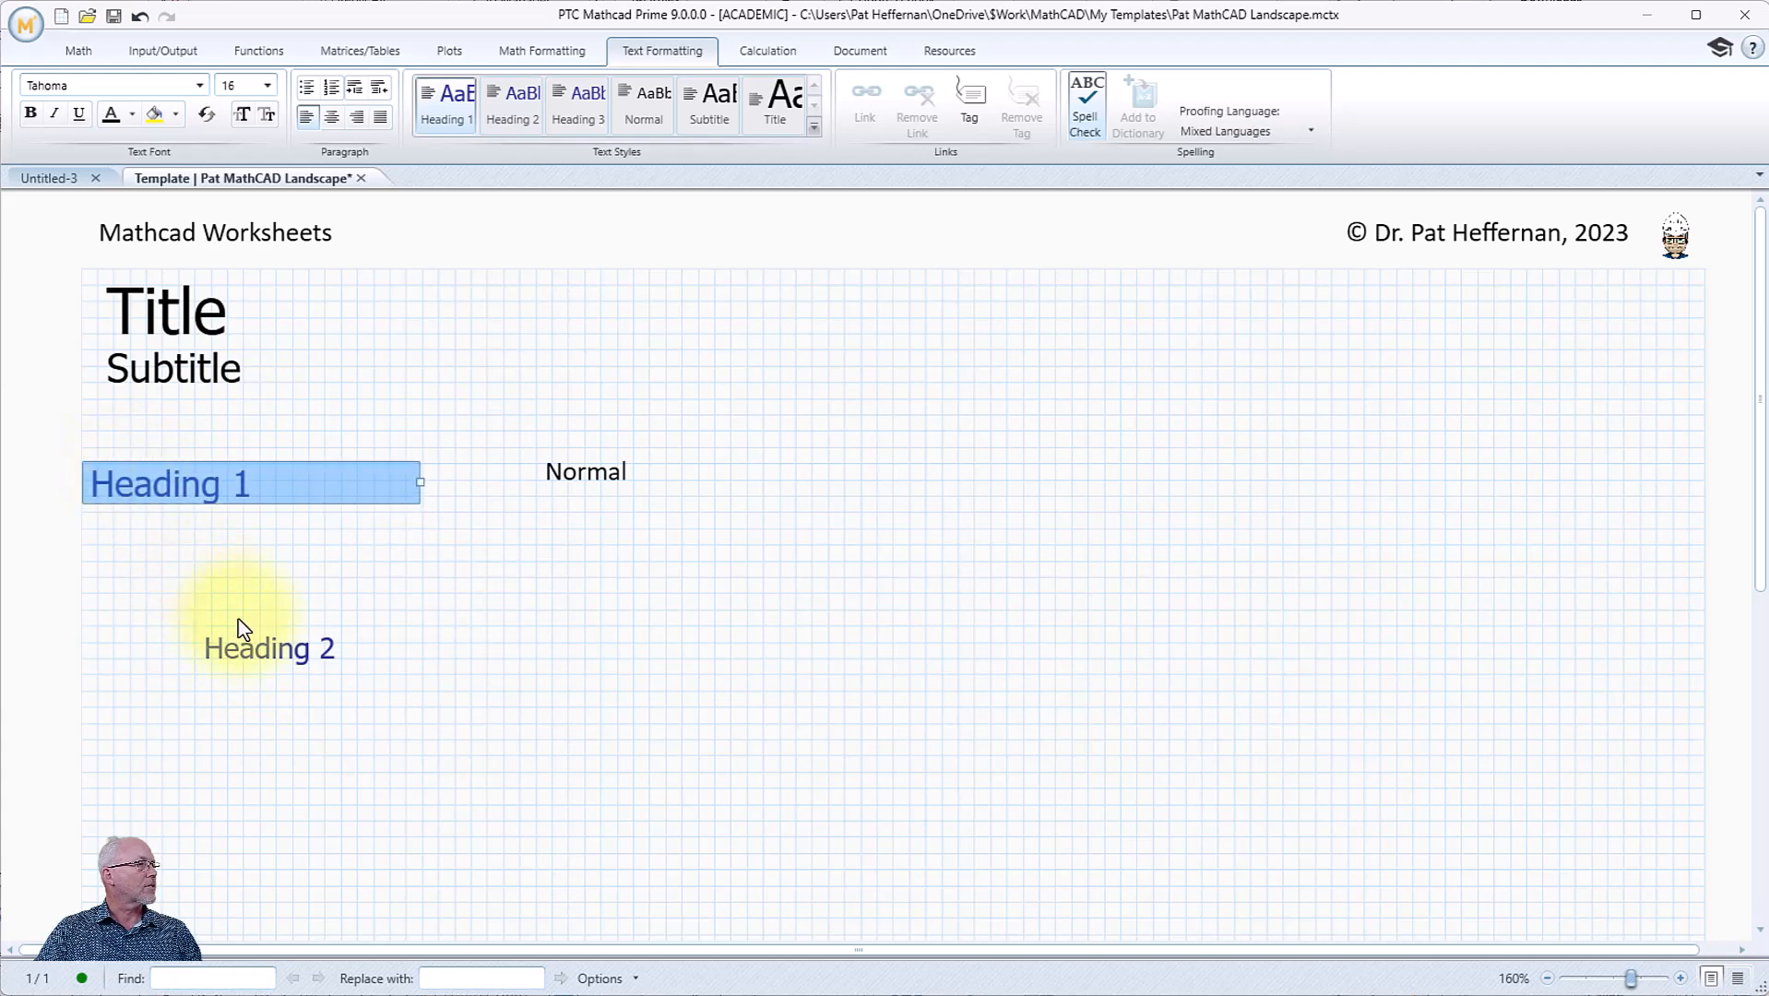
click(257, 640)
drag(263, 626, 161, 498)
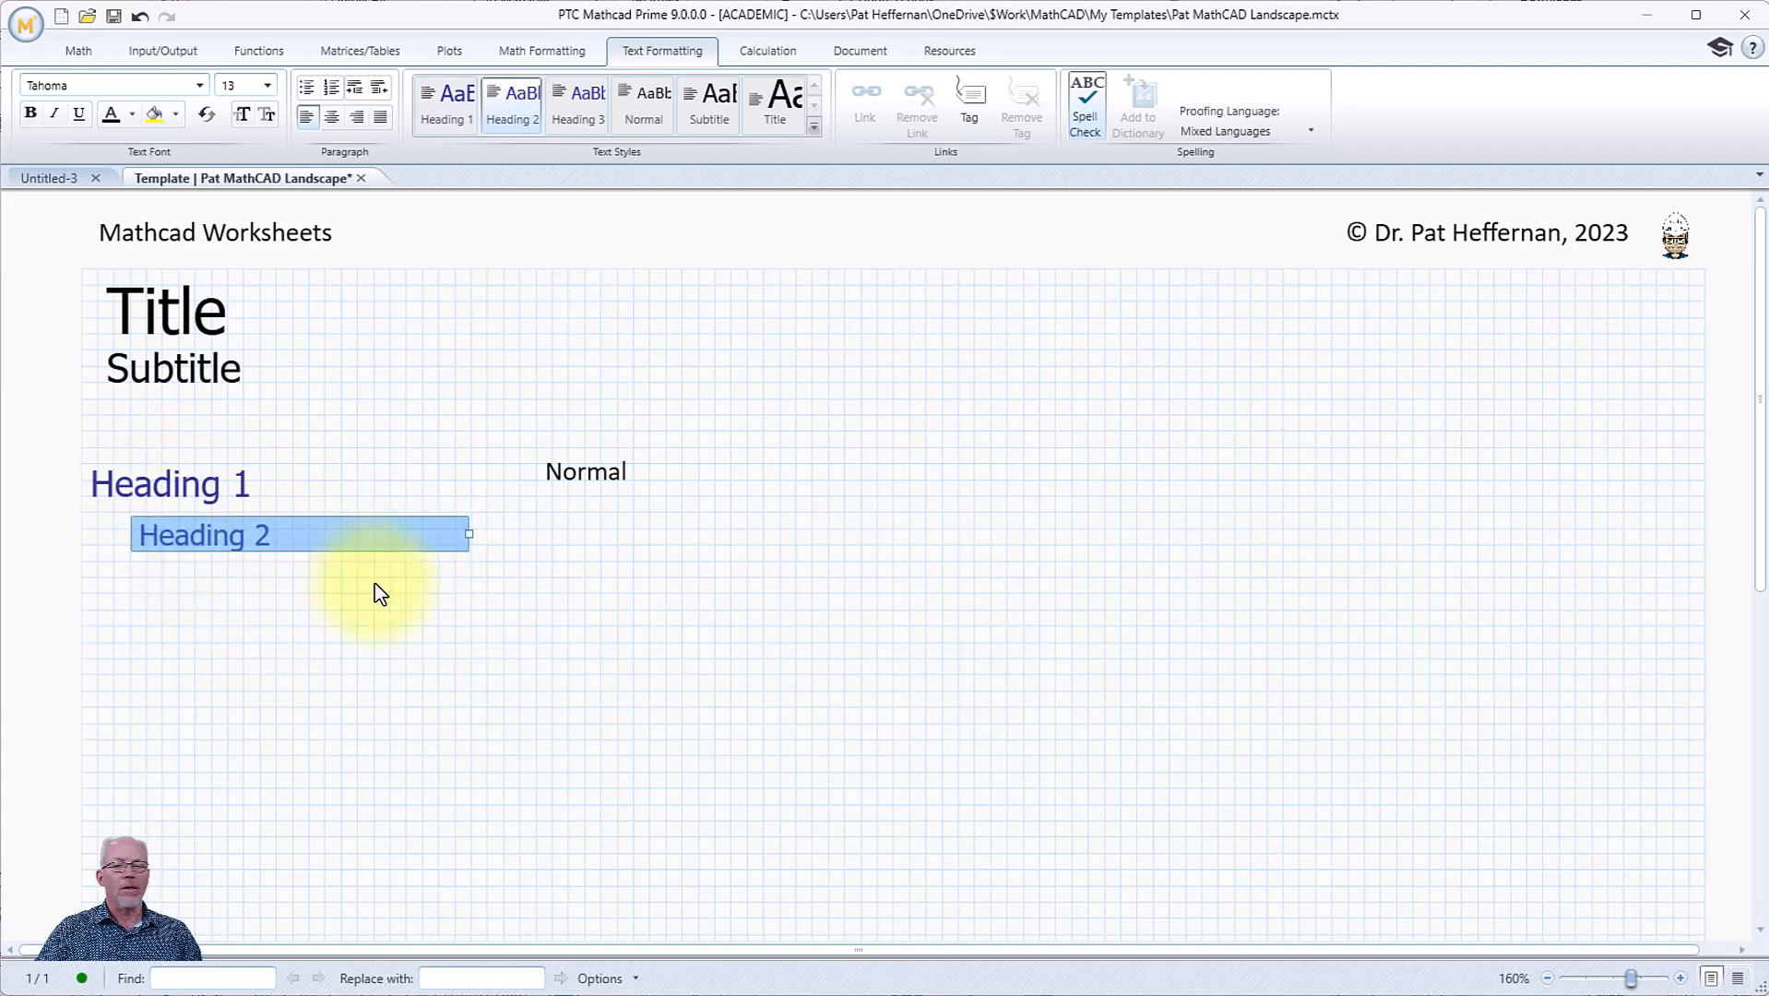
- Move the Normal text below Heading 2, indented further to the right
click(584, 498)
click(578, 472)
drag(564, 455, 253, 602)
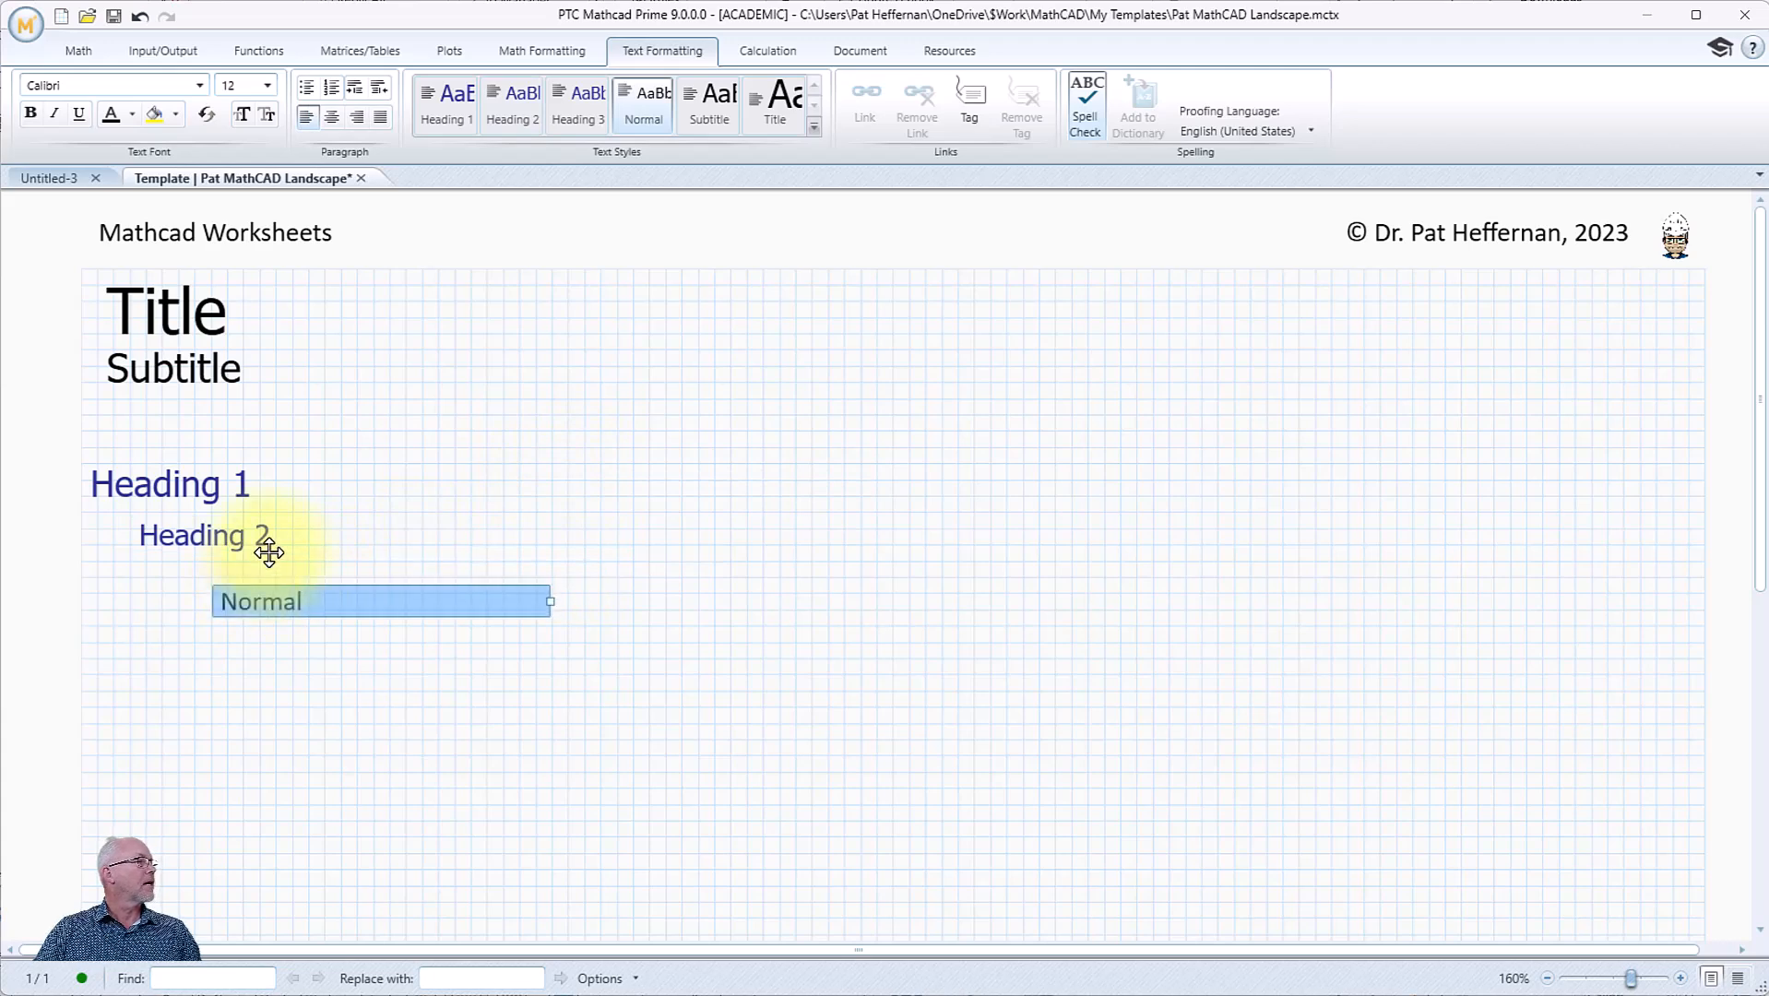
- Set the Title text style's font size to 16
click(109, 313)
click(110, 269)
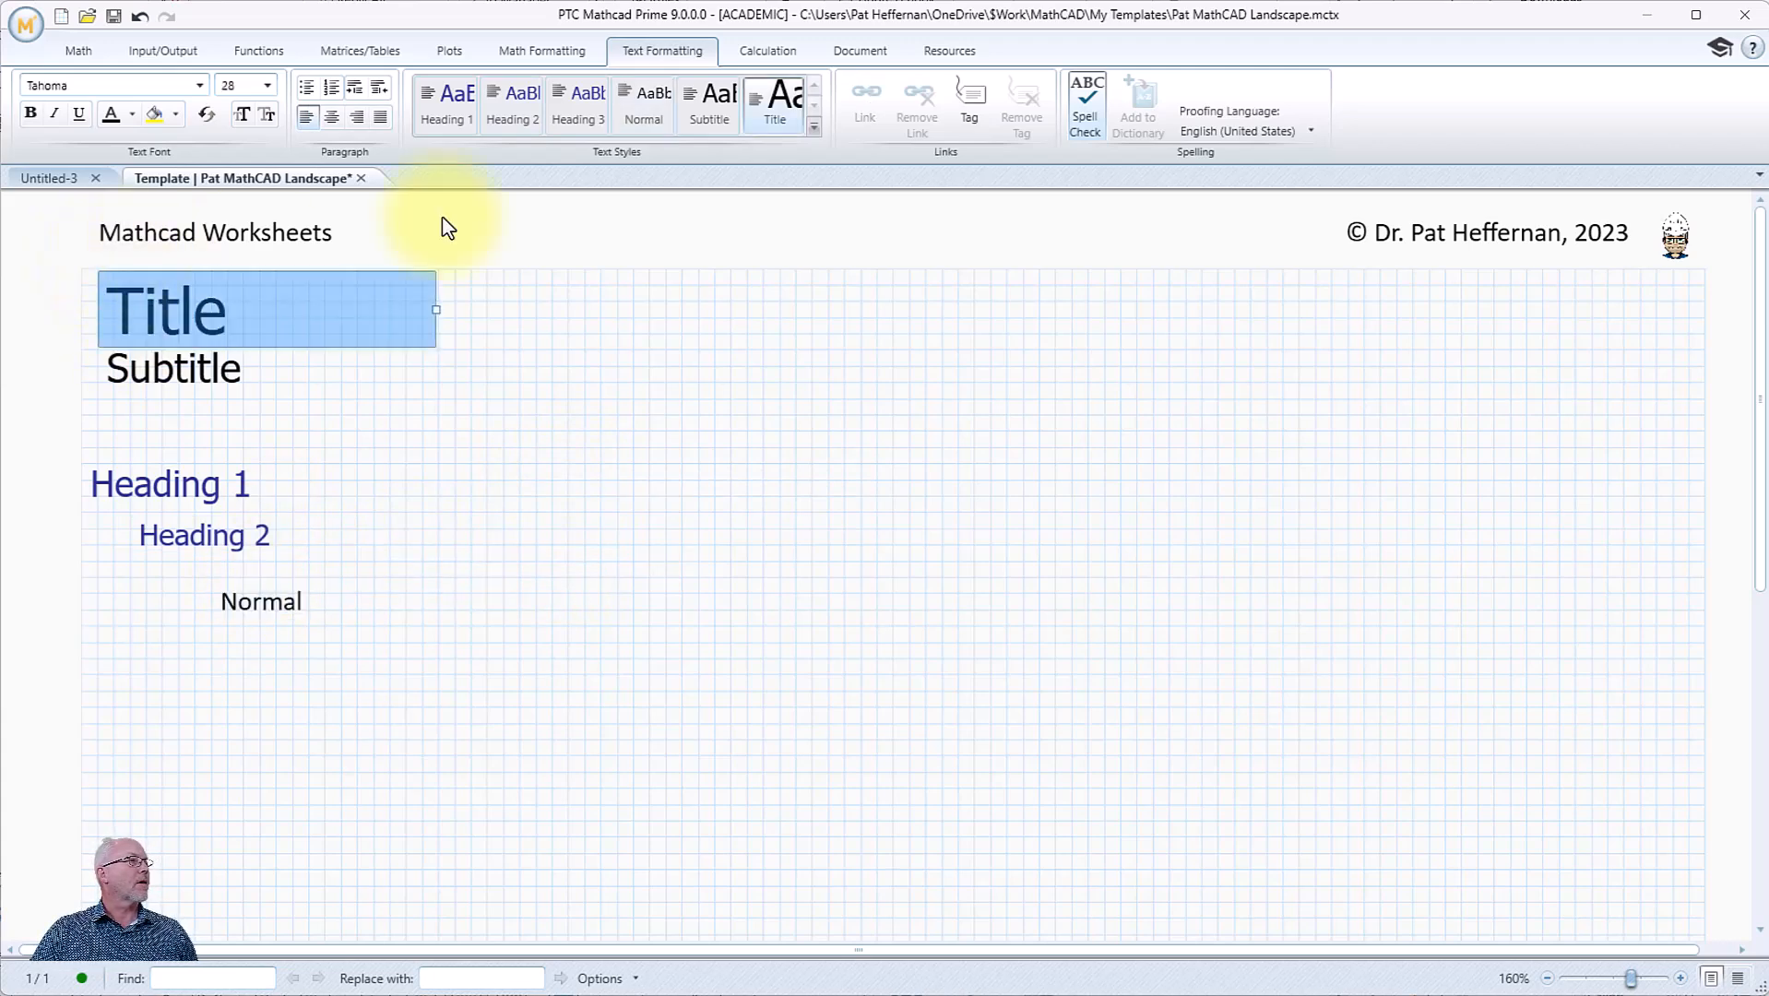
right_click(772, 118)
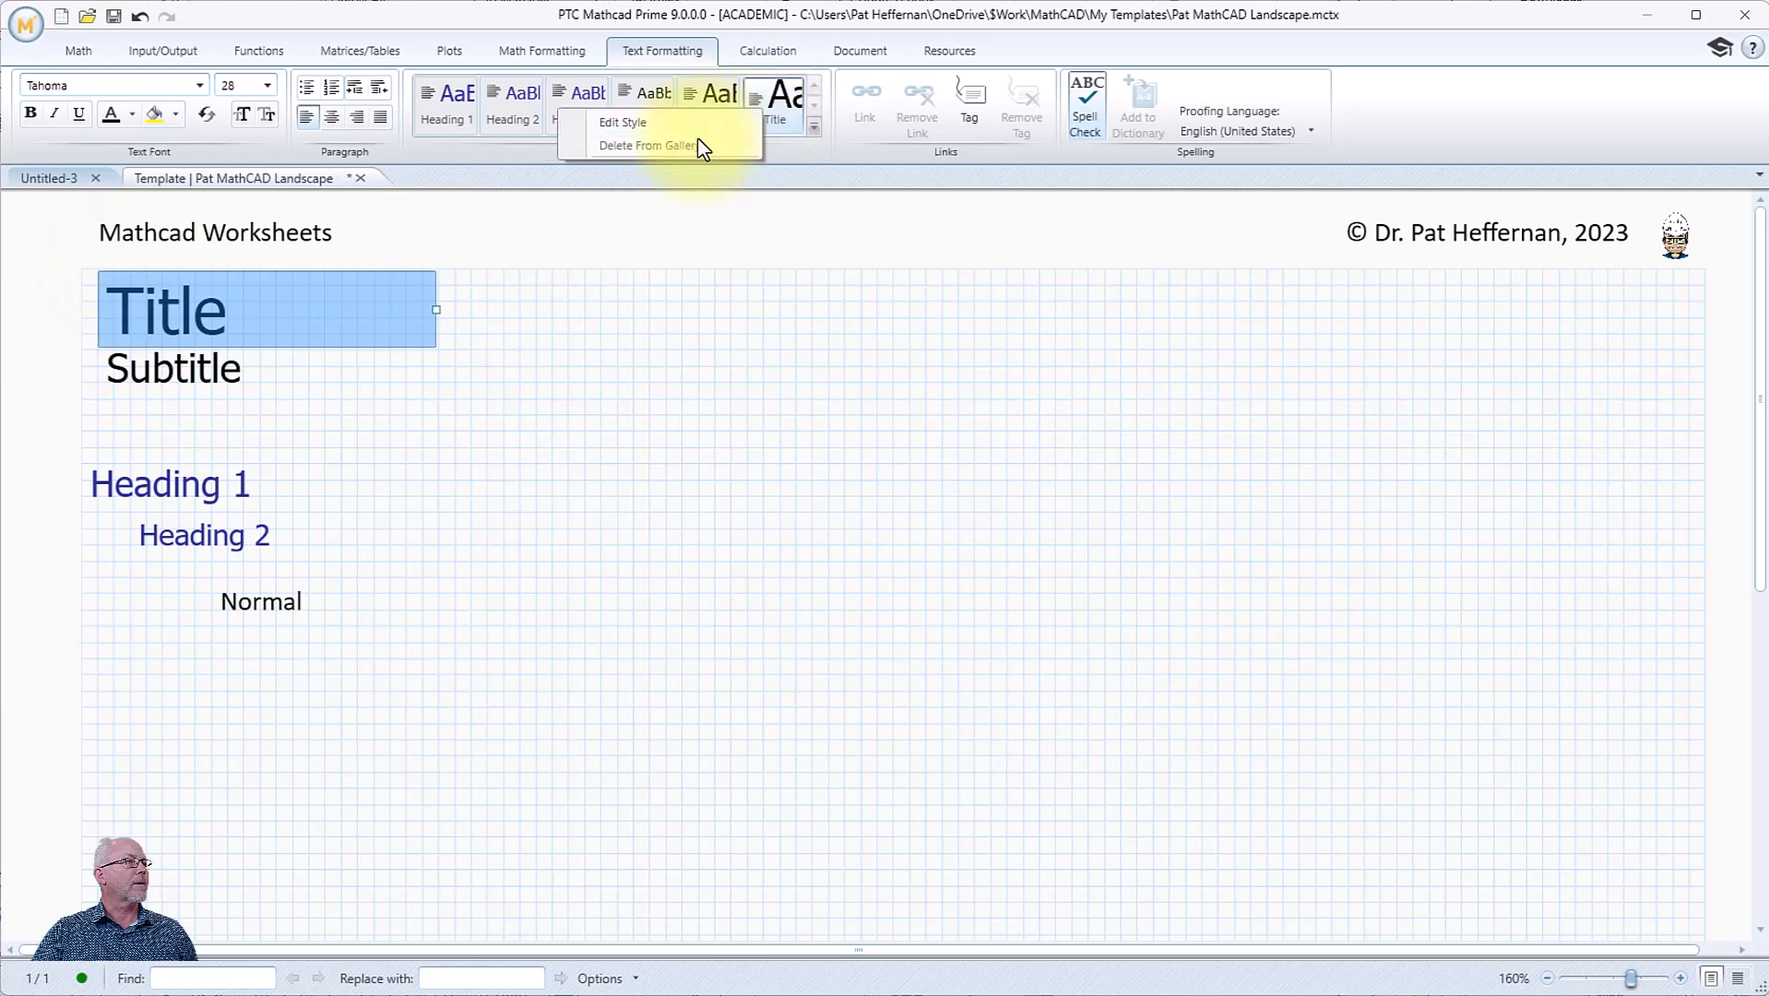
click(661, 130)
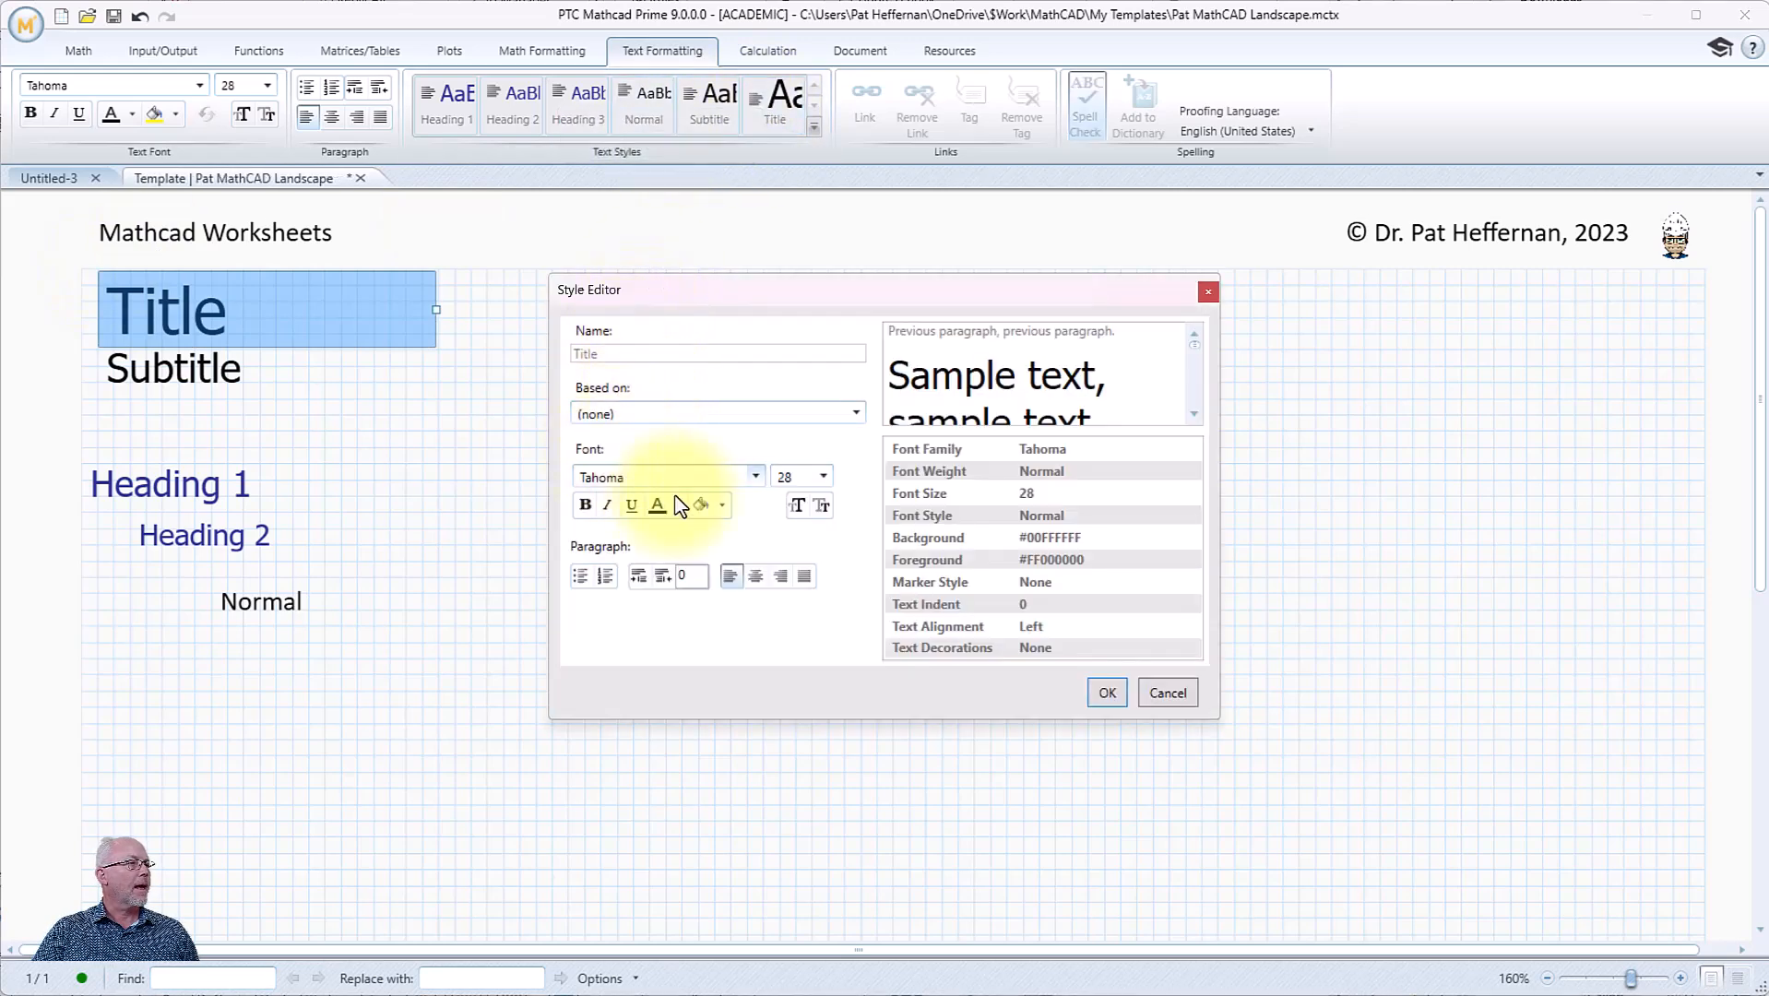
click(819, 479)
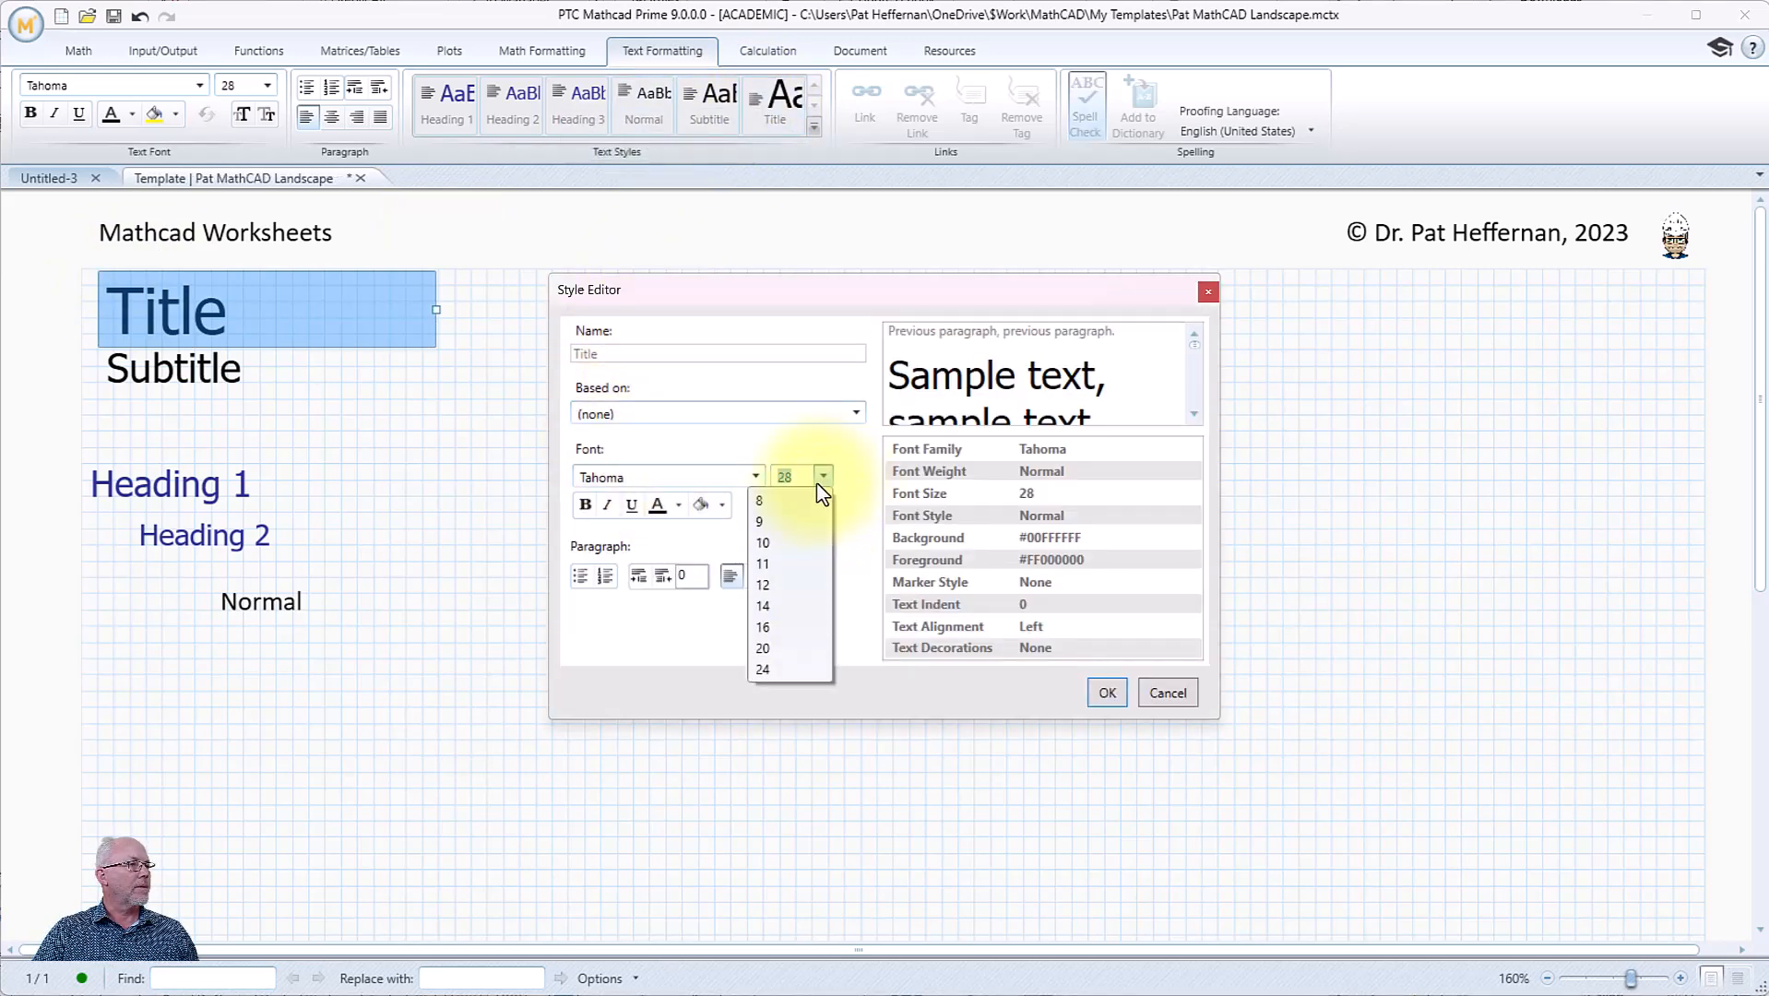
click(775, 628)
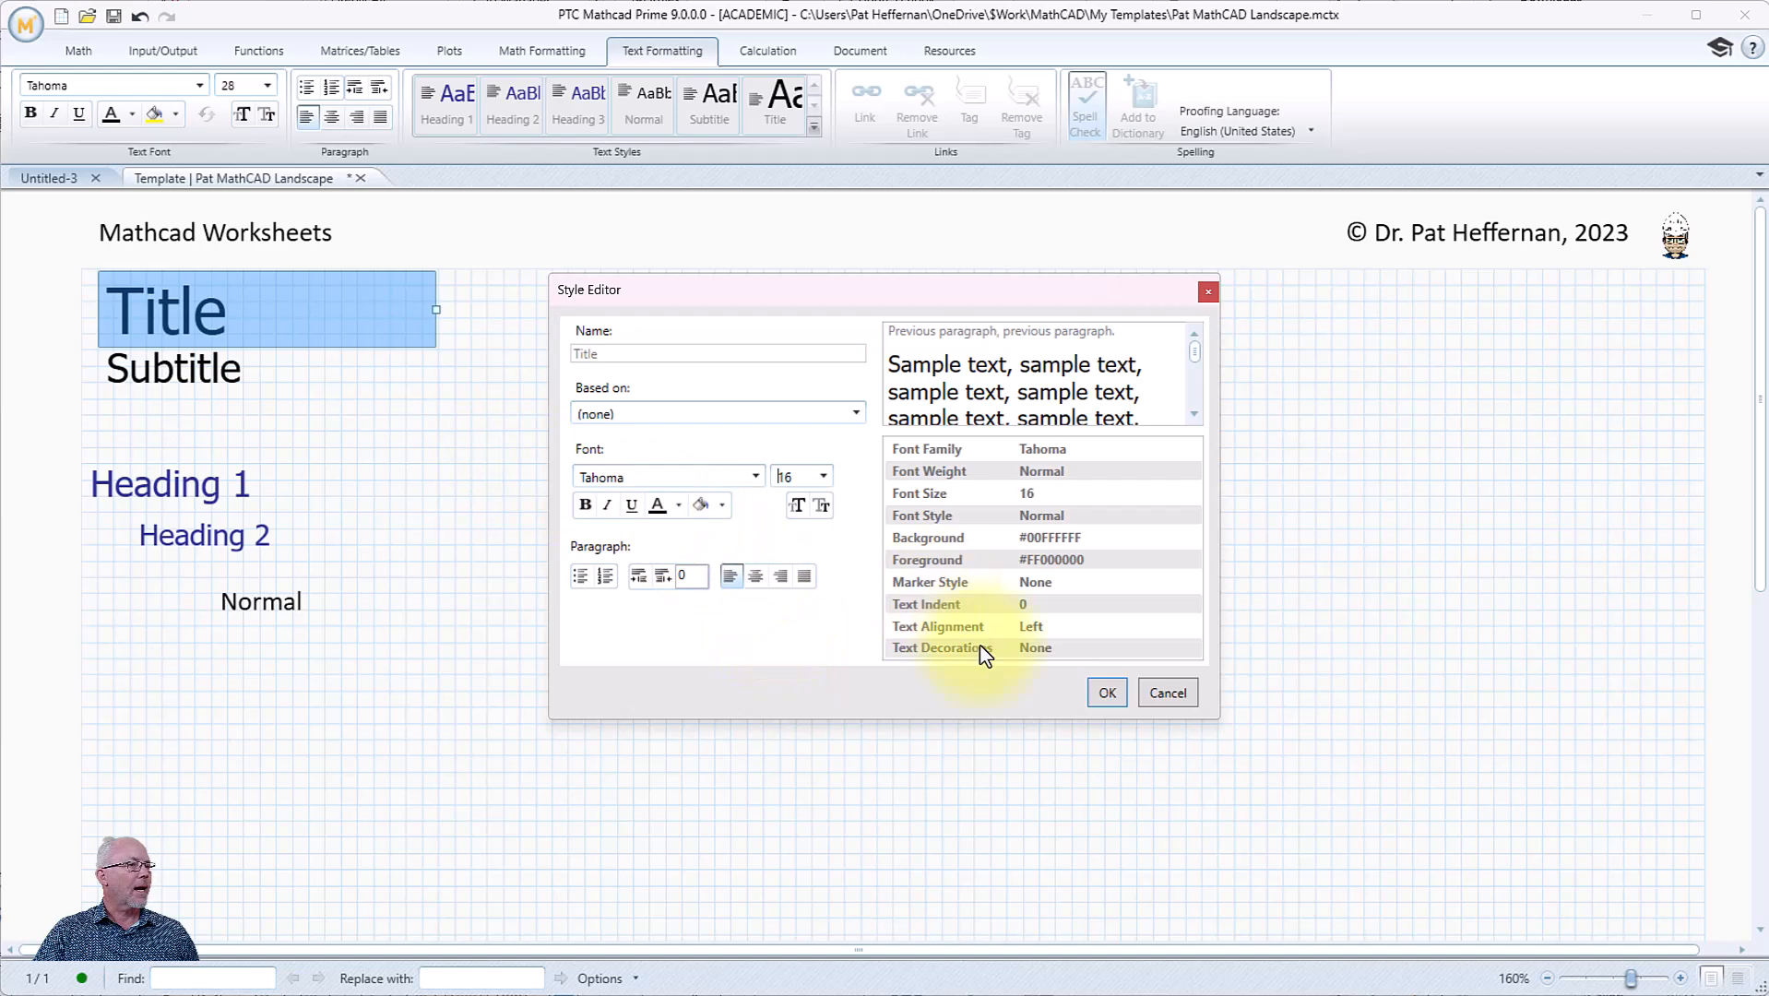
click(1107, 693)
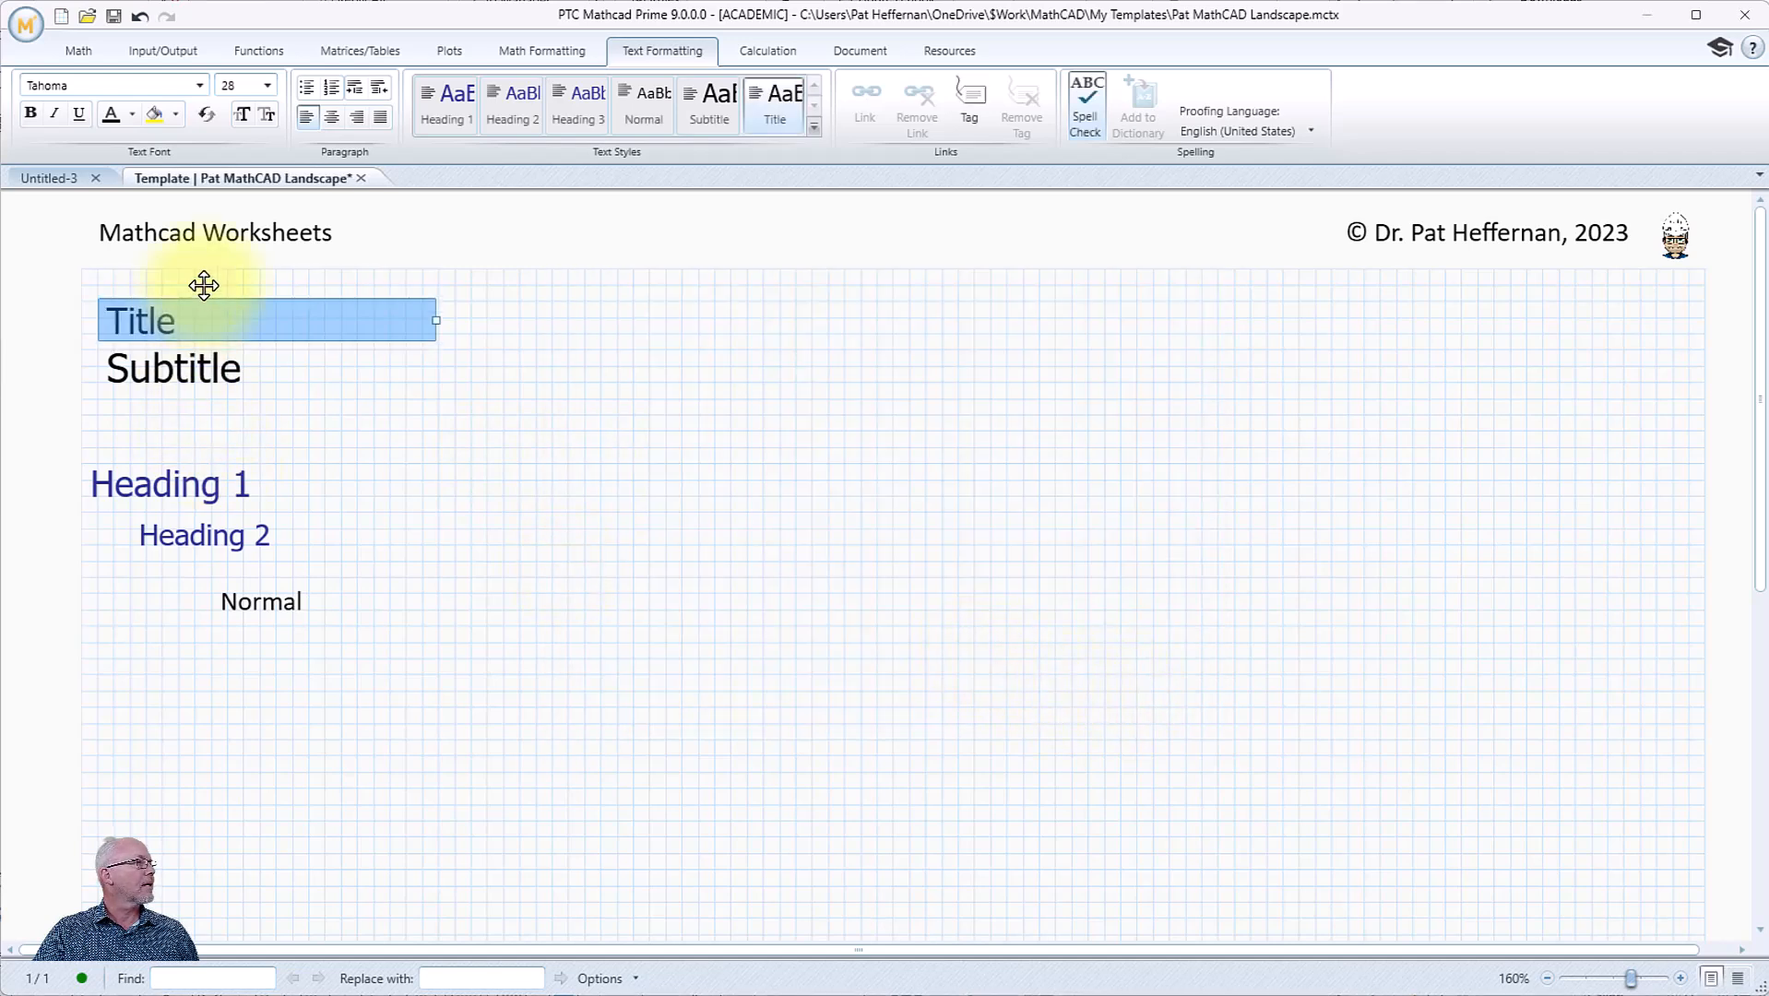
- Move the Title into the grid's upper-left corner and bring the Subtitle up directly beneath it
drag(209, 294, 194, 275)
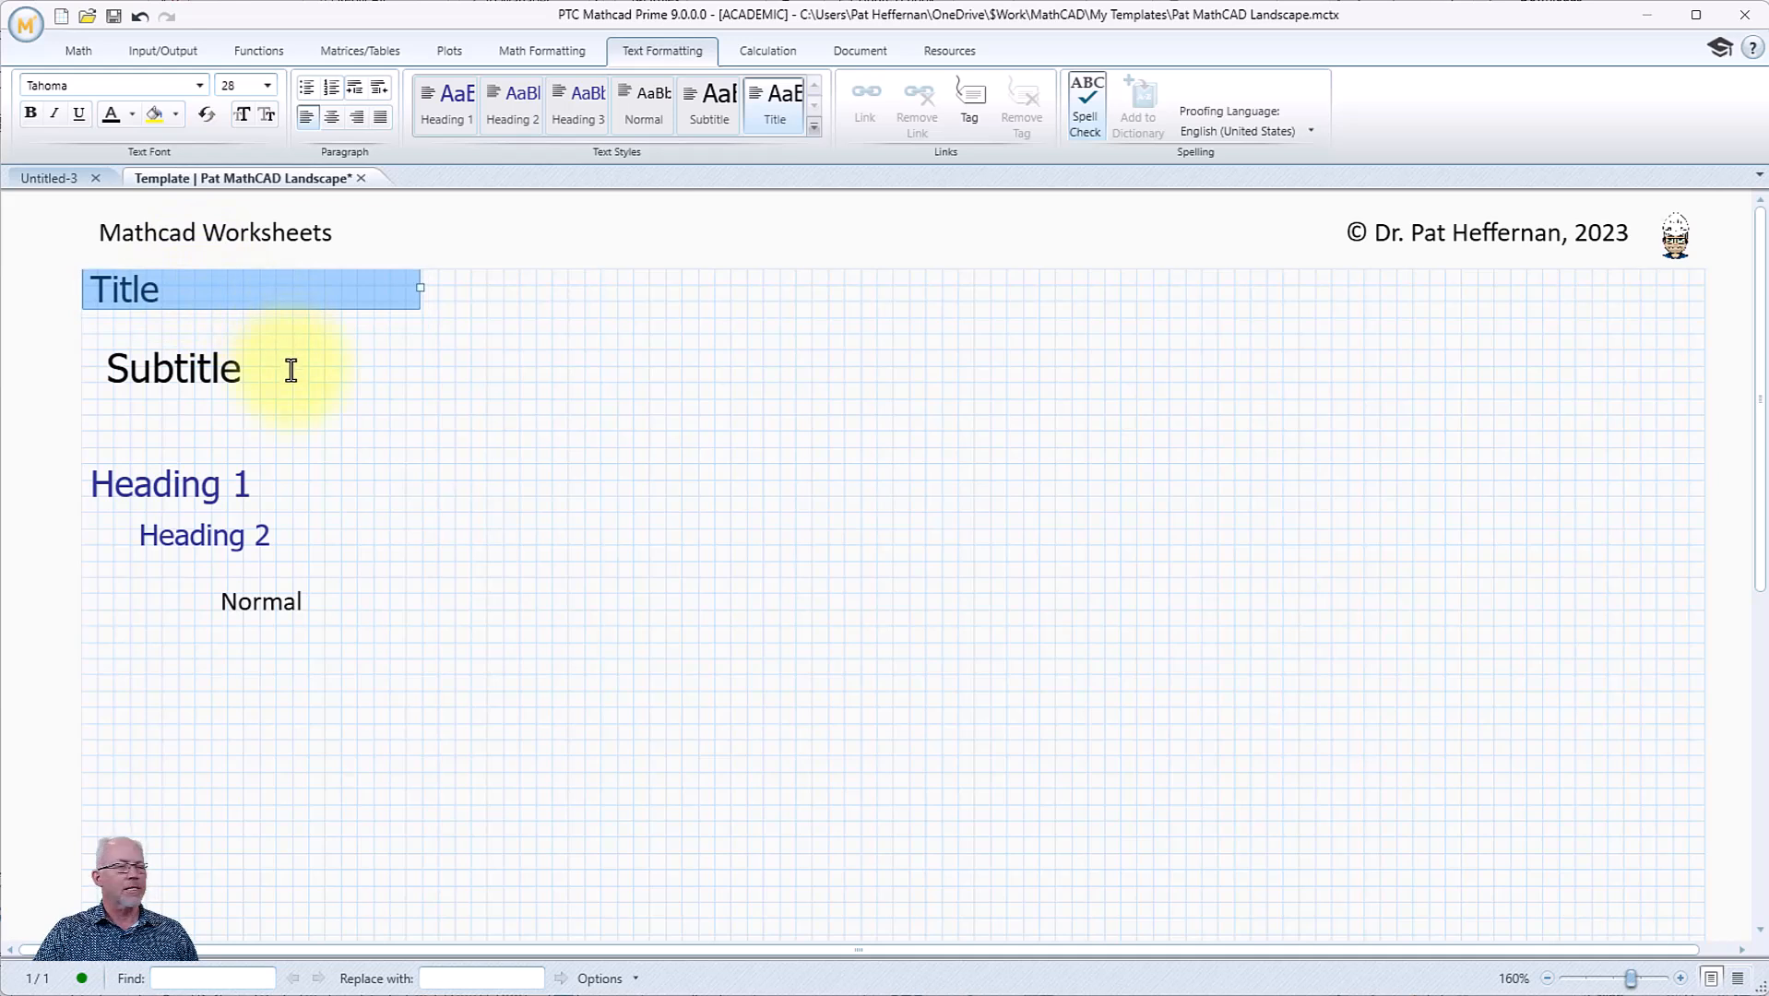
click(239, 374)
drag(229, 347, 228, 328)
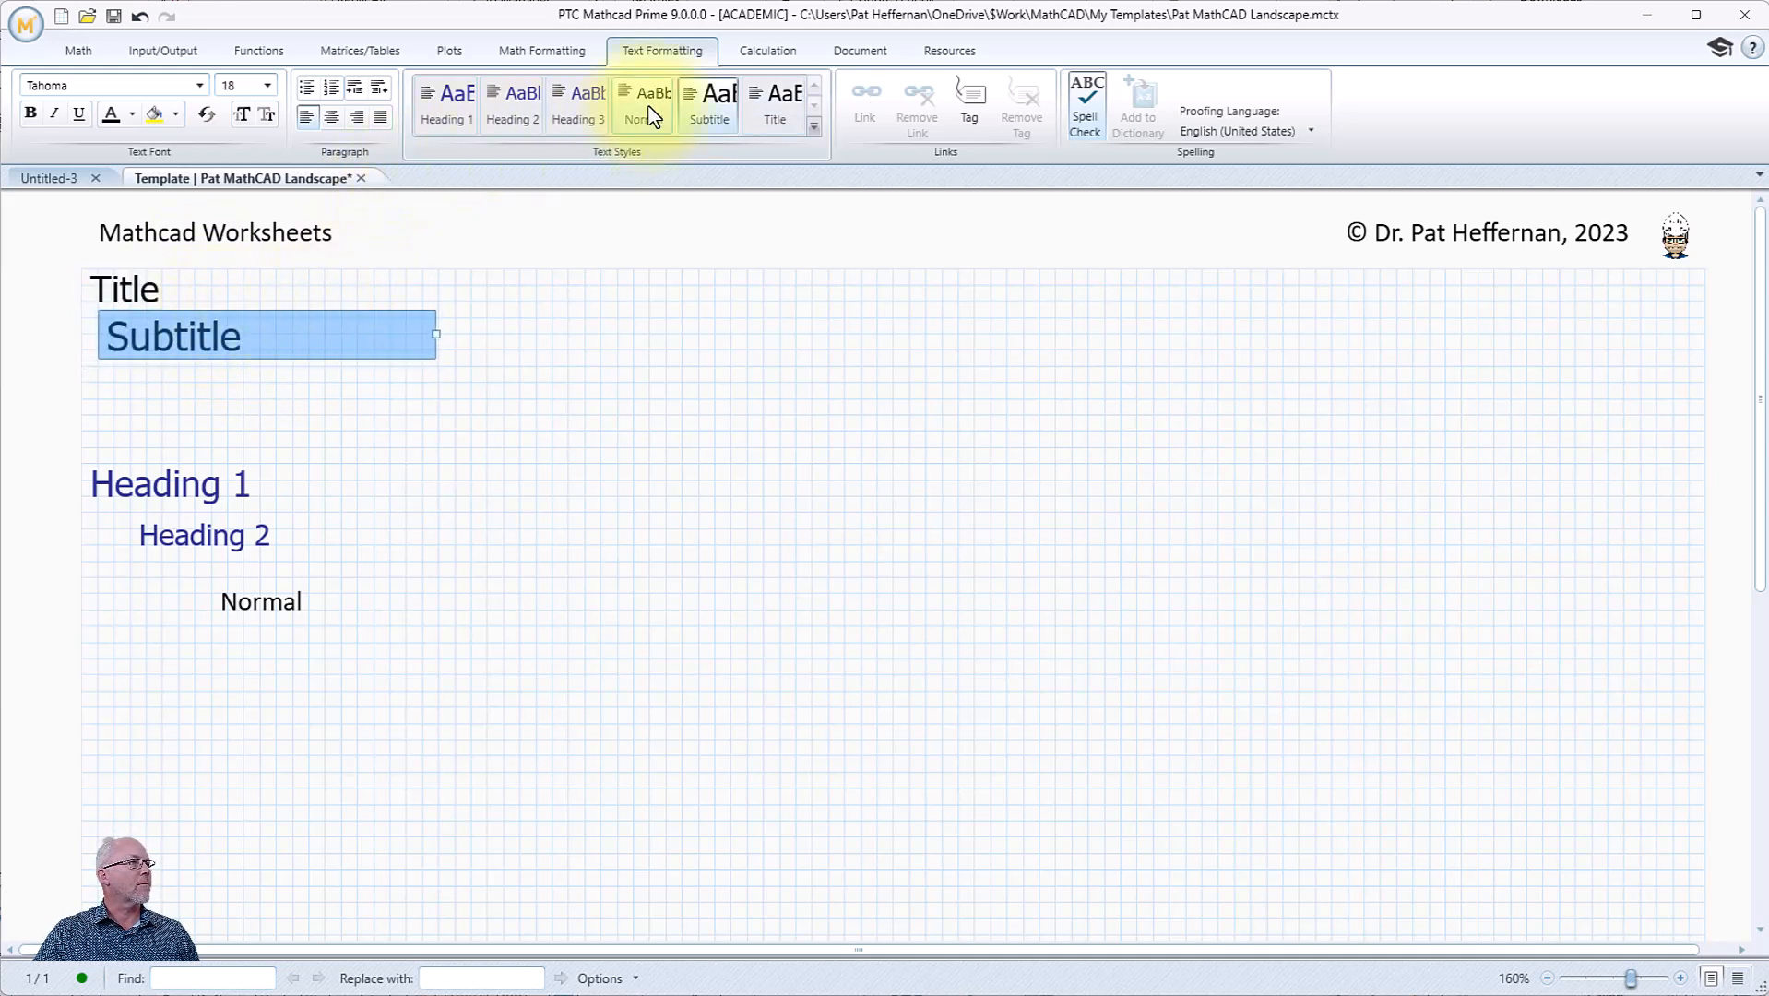
- Set the Subtitle text style's font size to 14 and align the Subtitle with the Title at the left margin
right_click(719, 115)
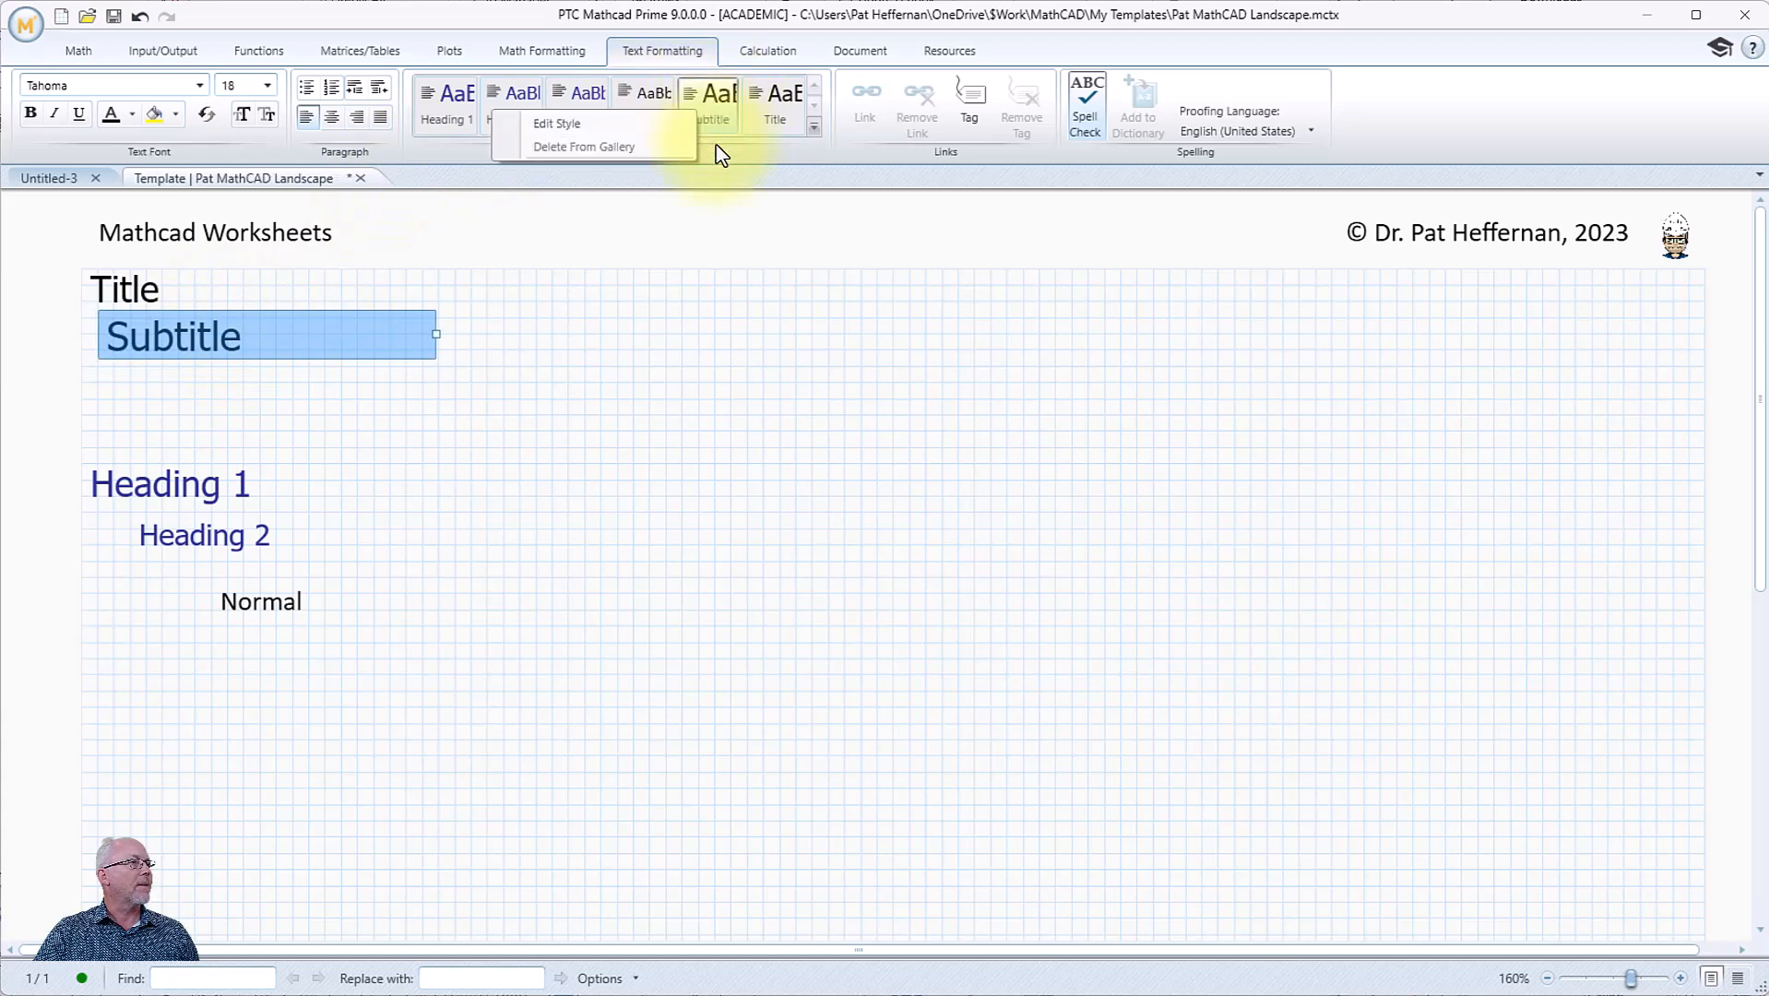
click(608, 125)
click(821, 477)
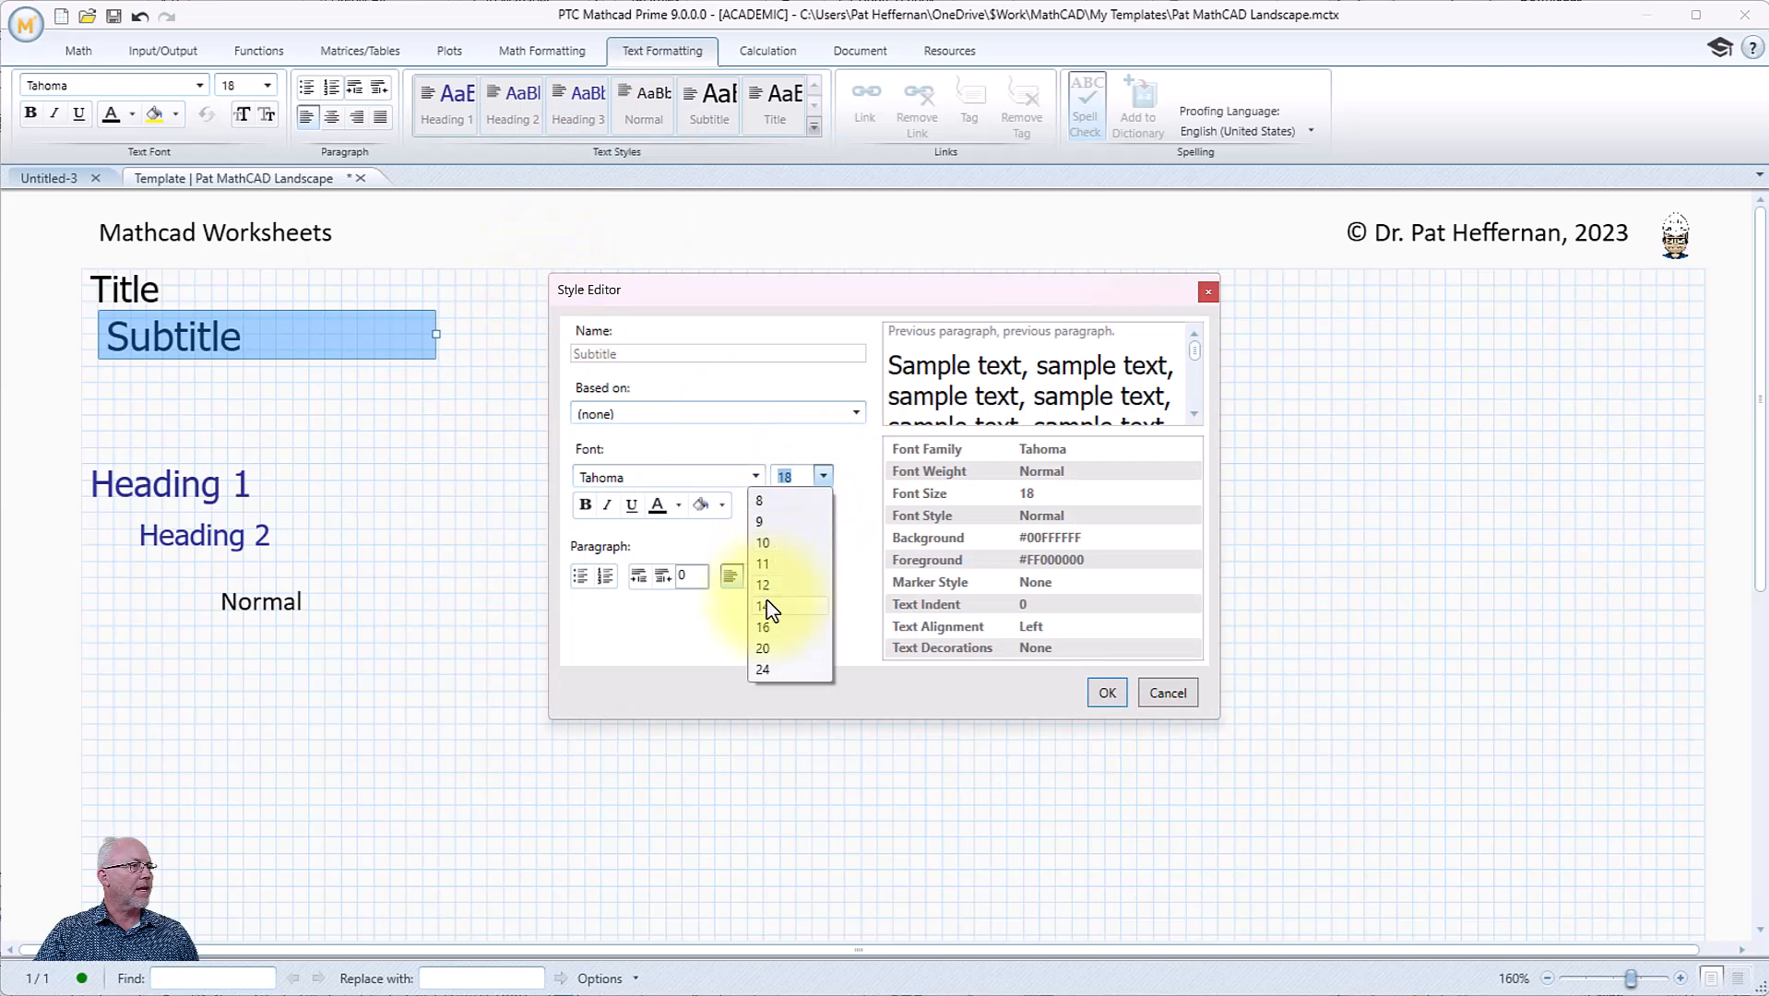
click(770, 605)
click(1111, 694)
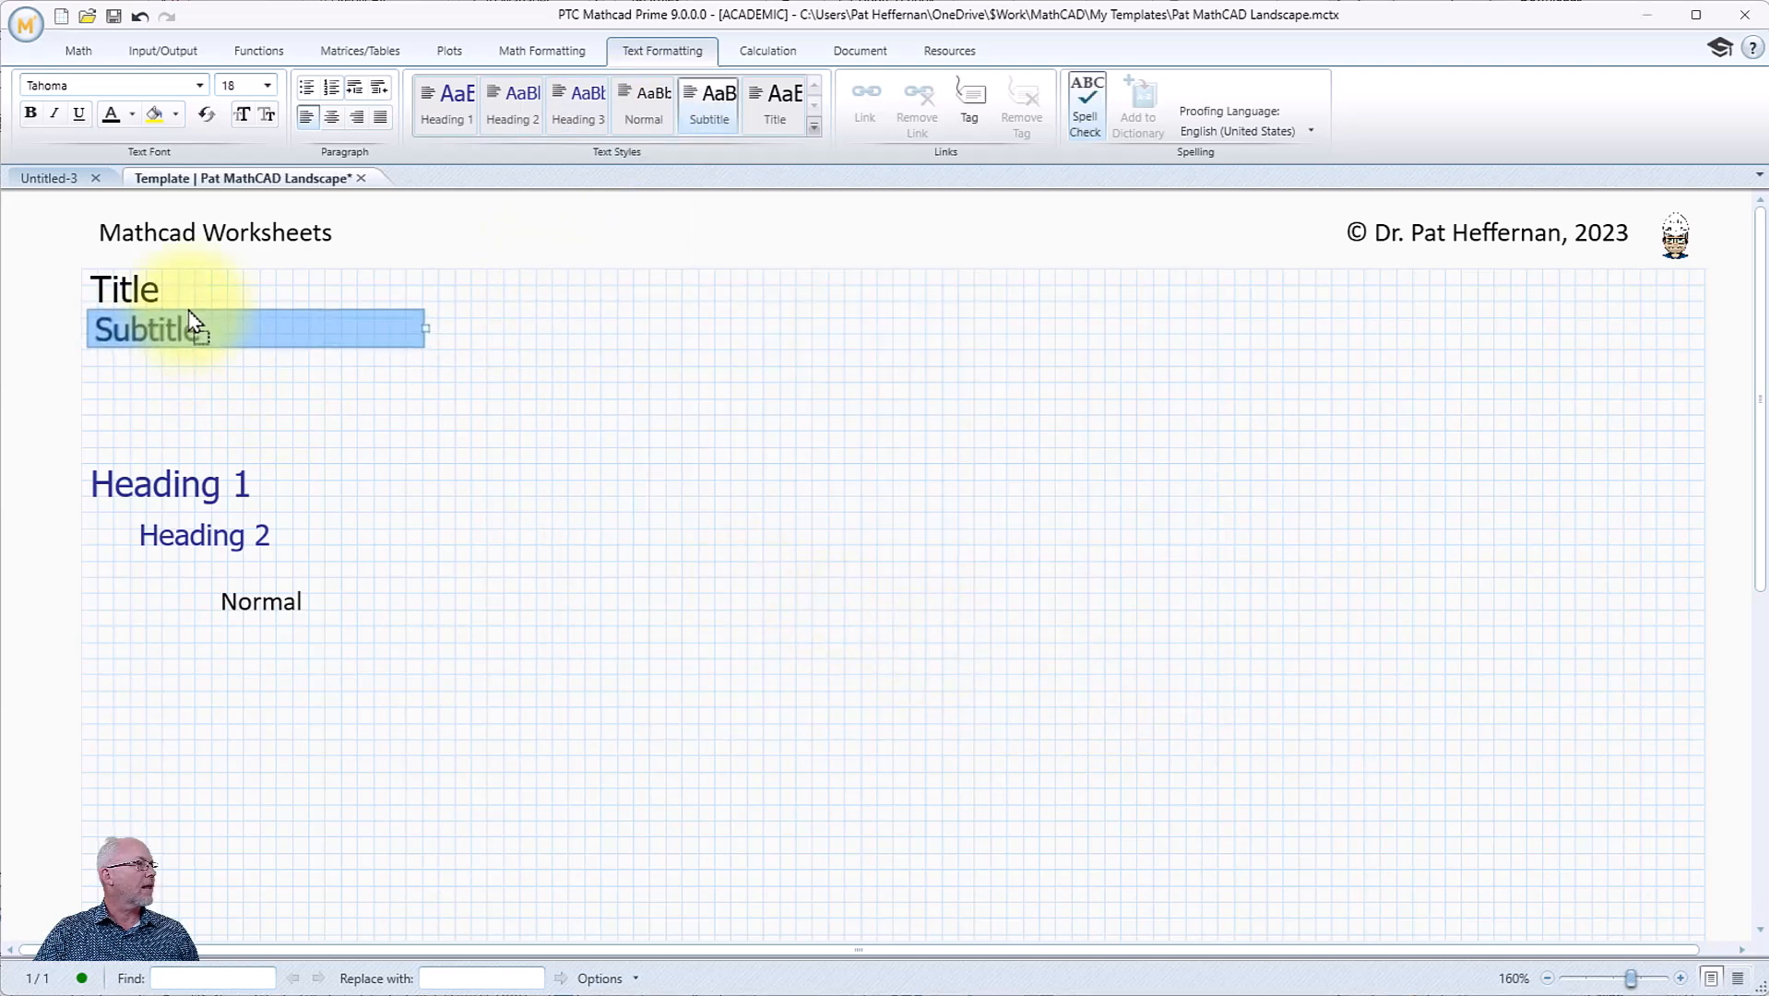
drag(261, 352, 261, 375)
click(309, 415)
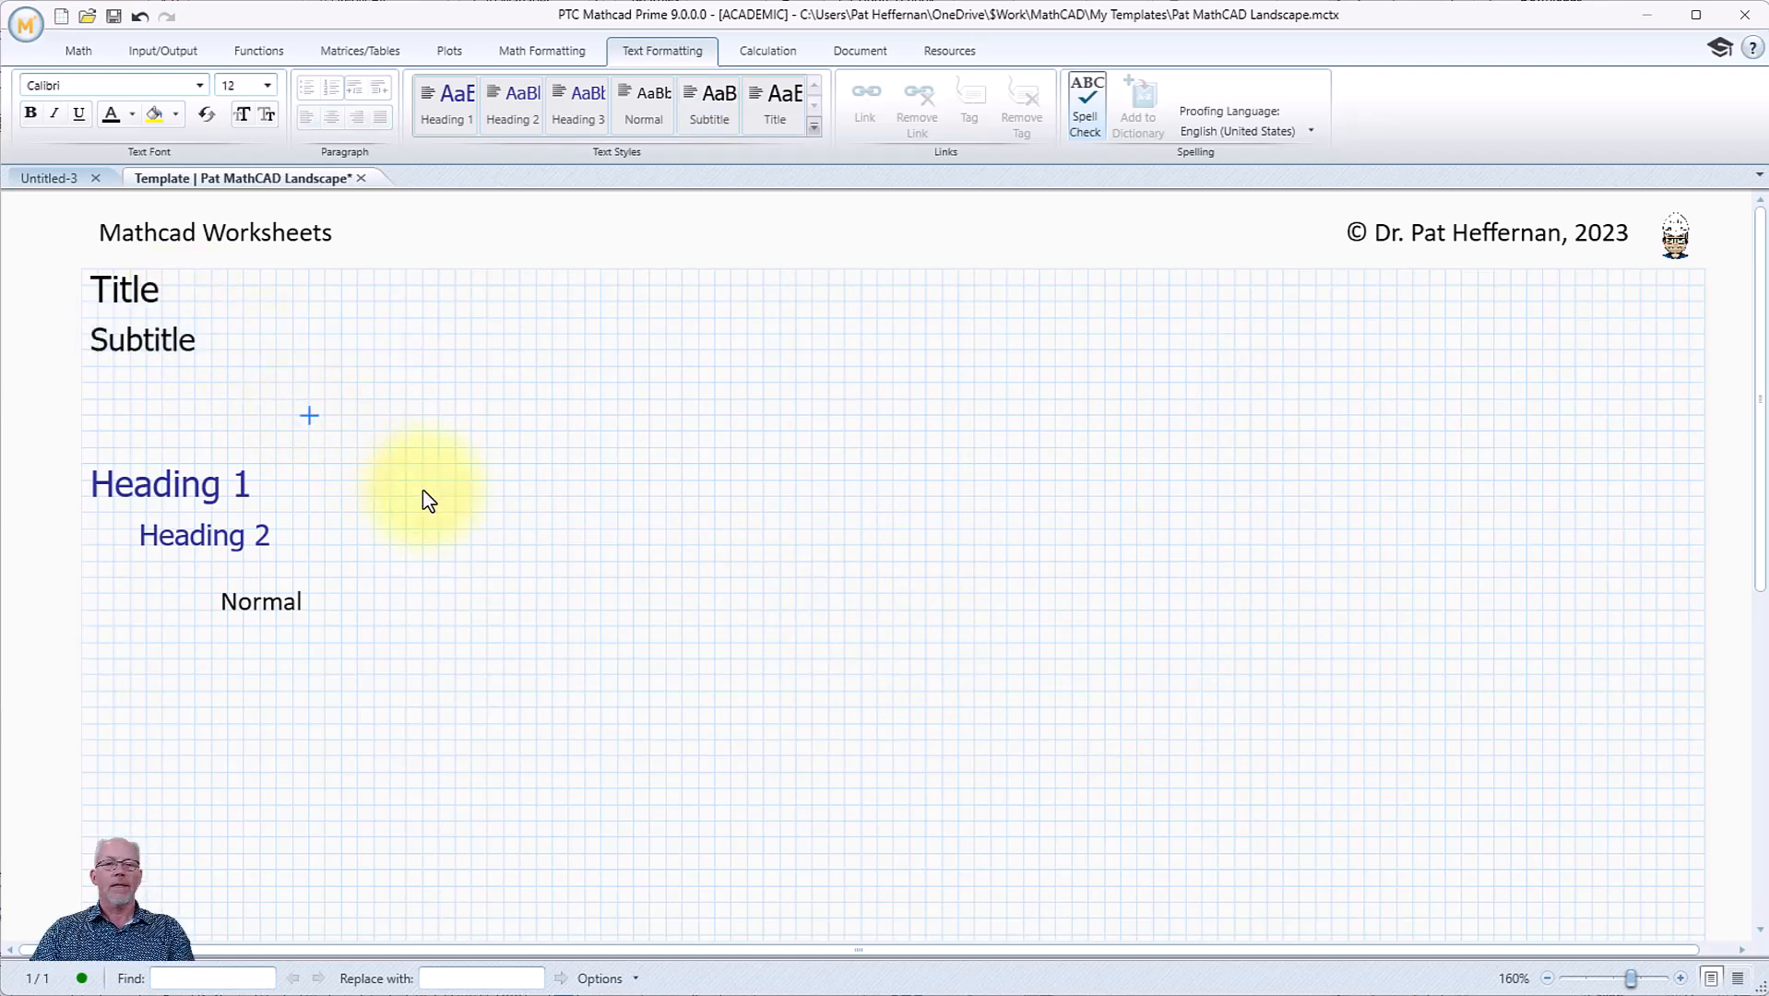
- Set the Heading 1 text style's font size to 14
click(152, 321)
click(175, 404)
click(170, 472)
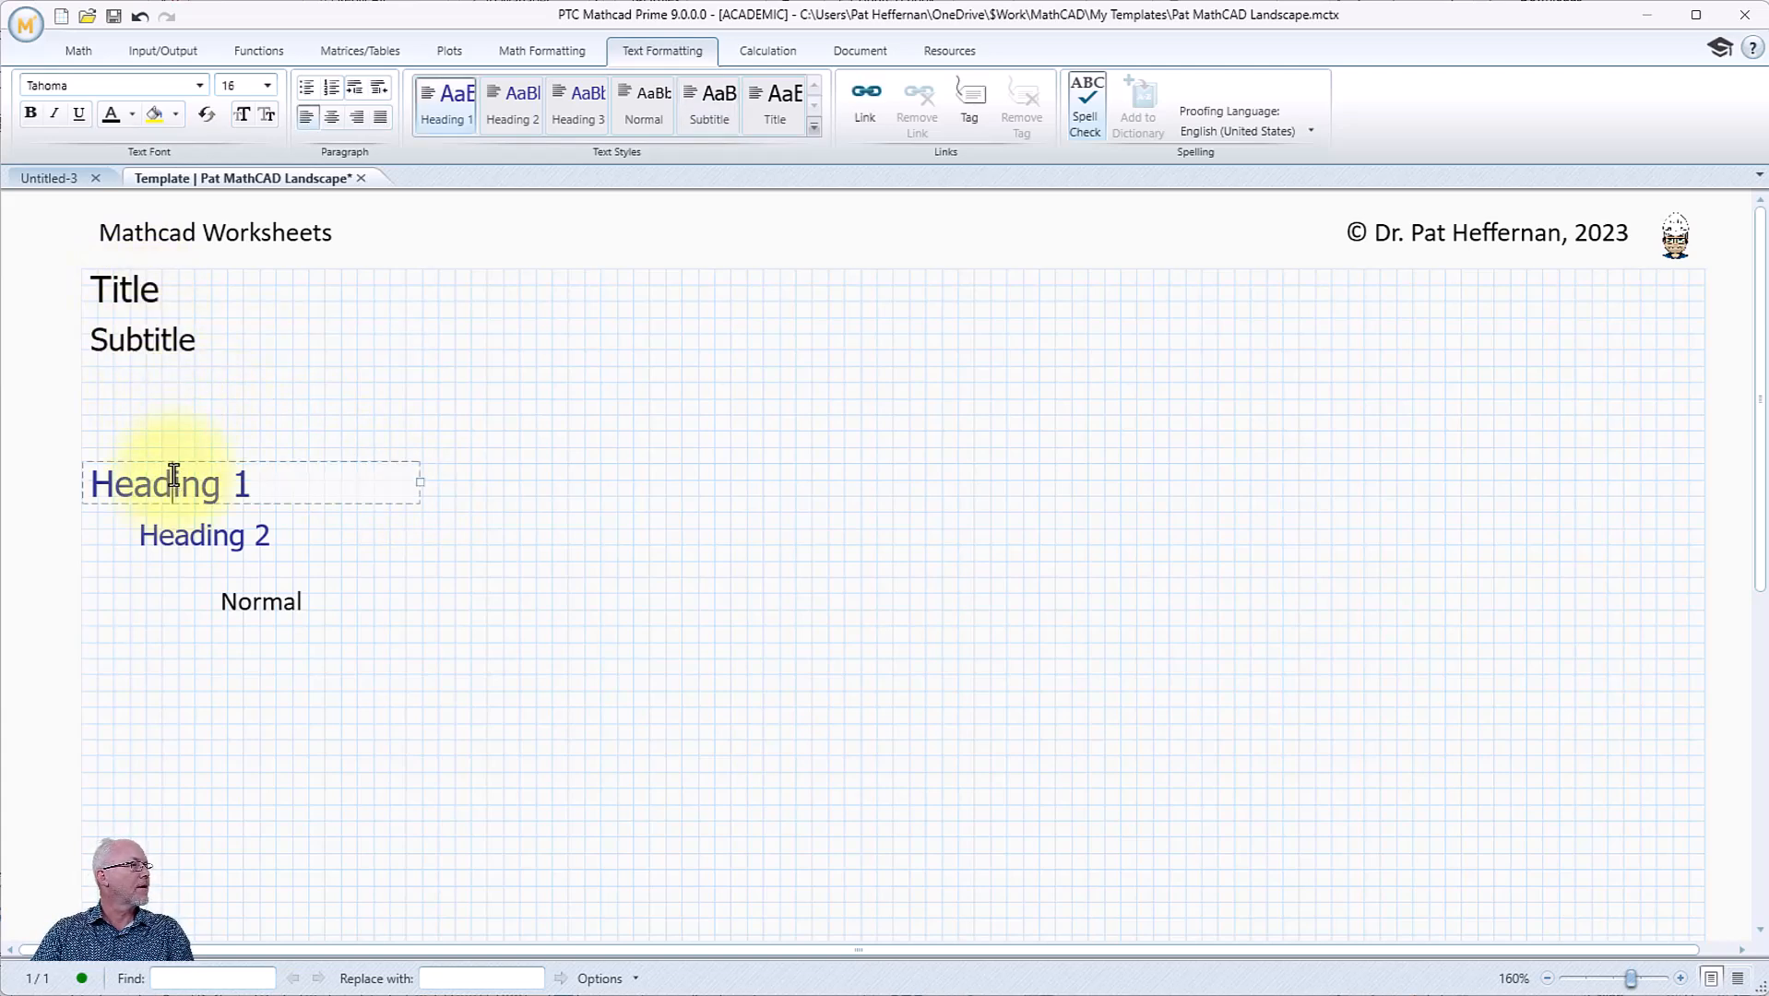
click(173, 459)
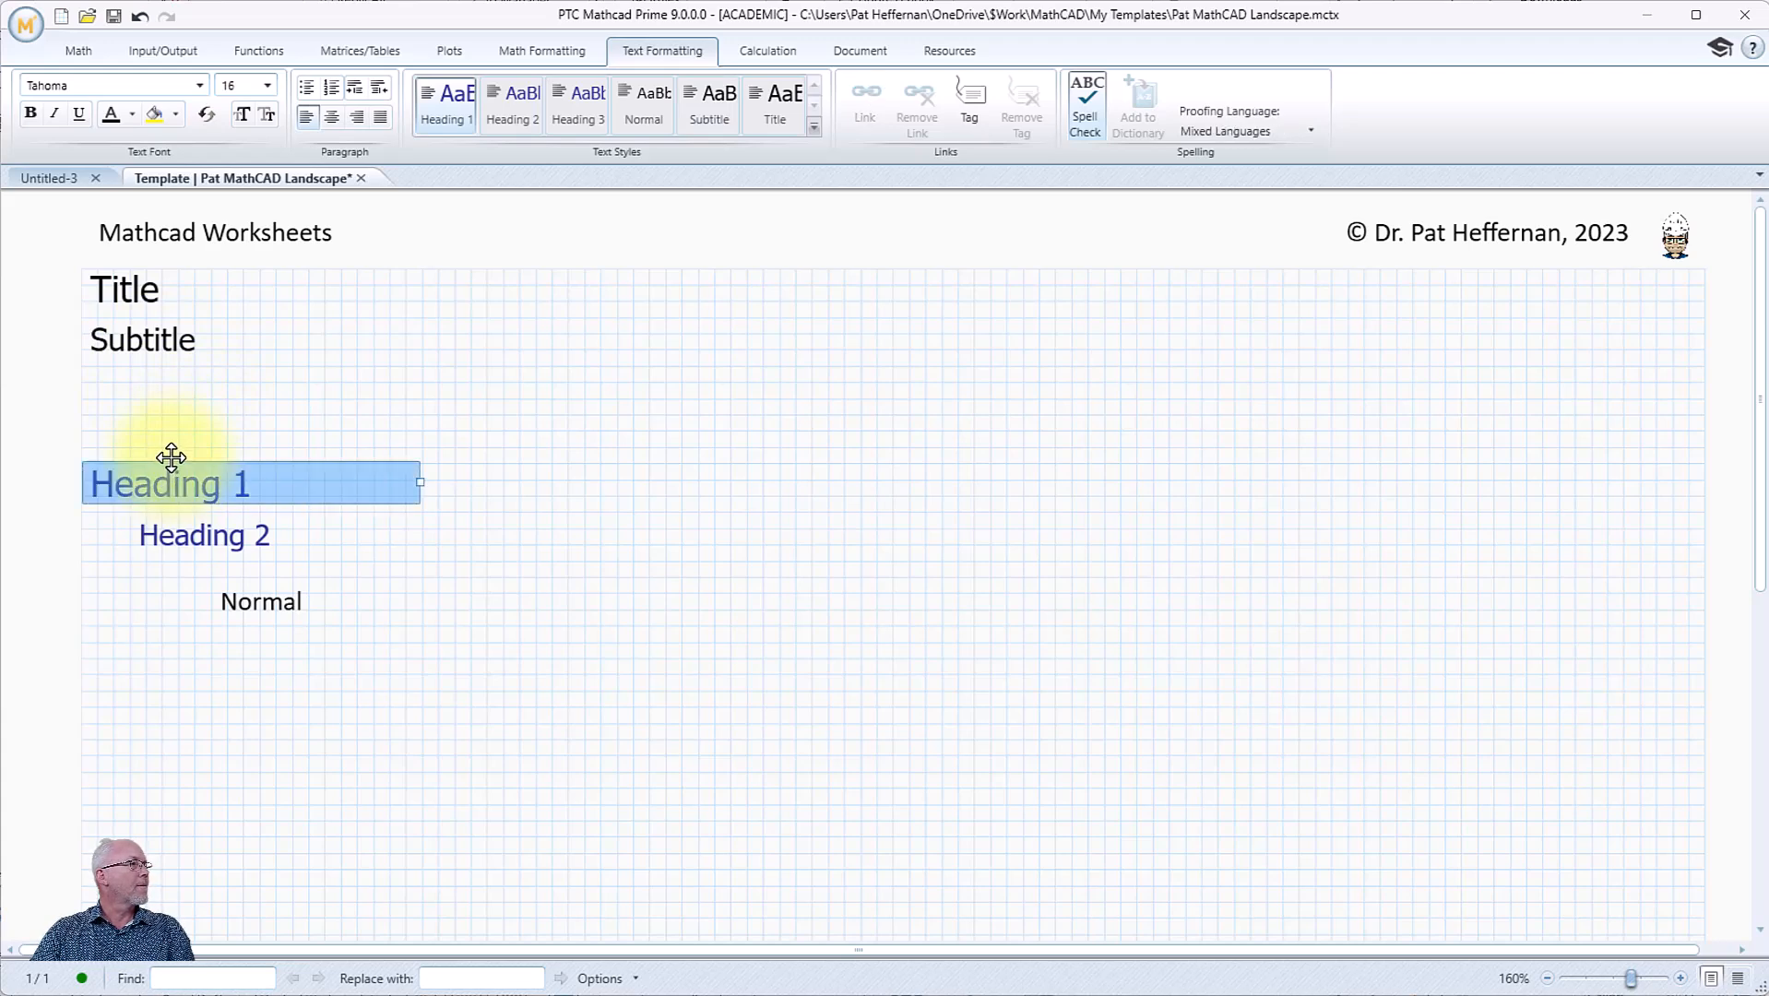
right_click(436, 114)
click(354, 135)
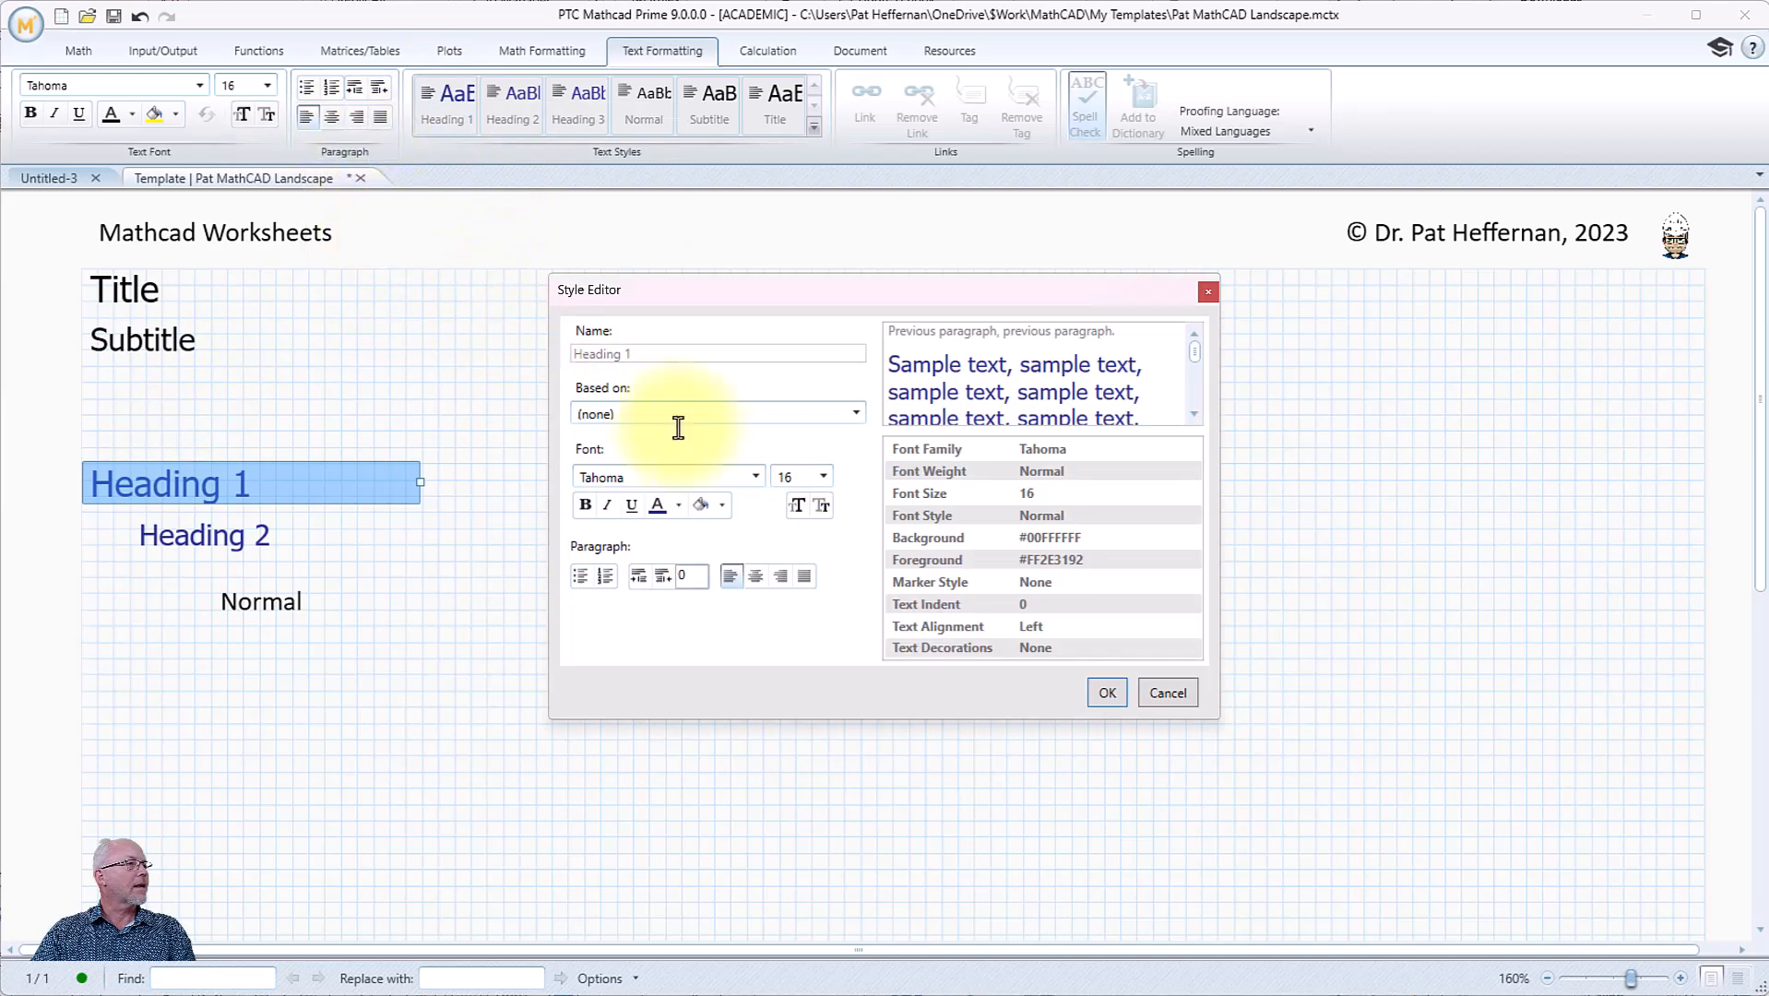
click(822, 476)
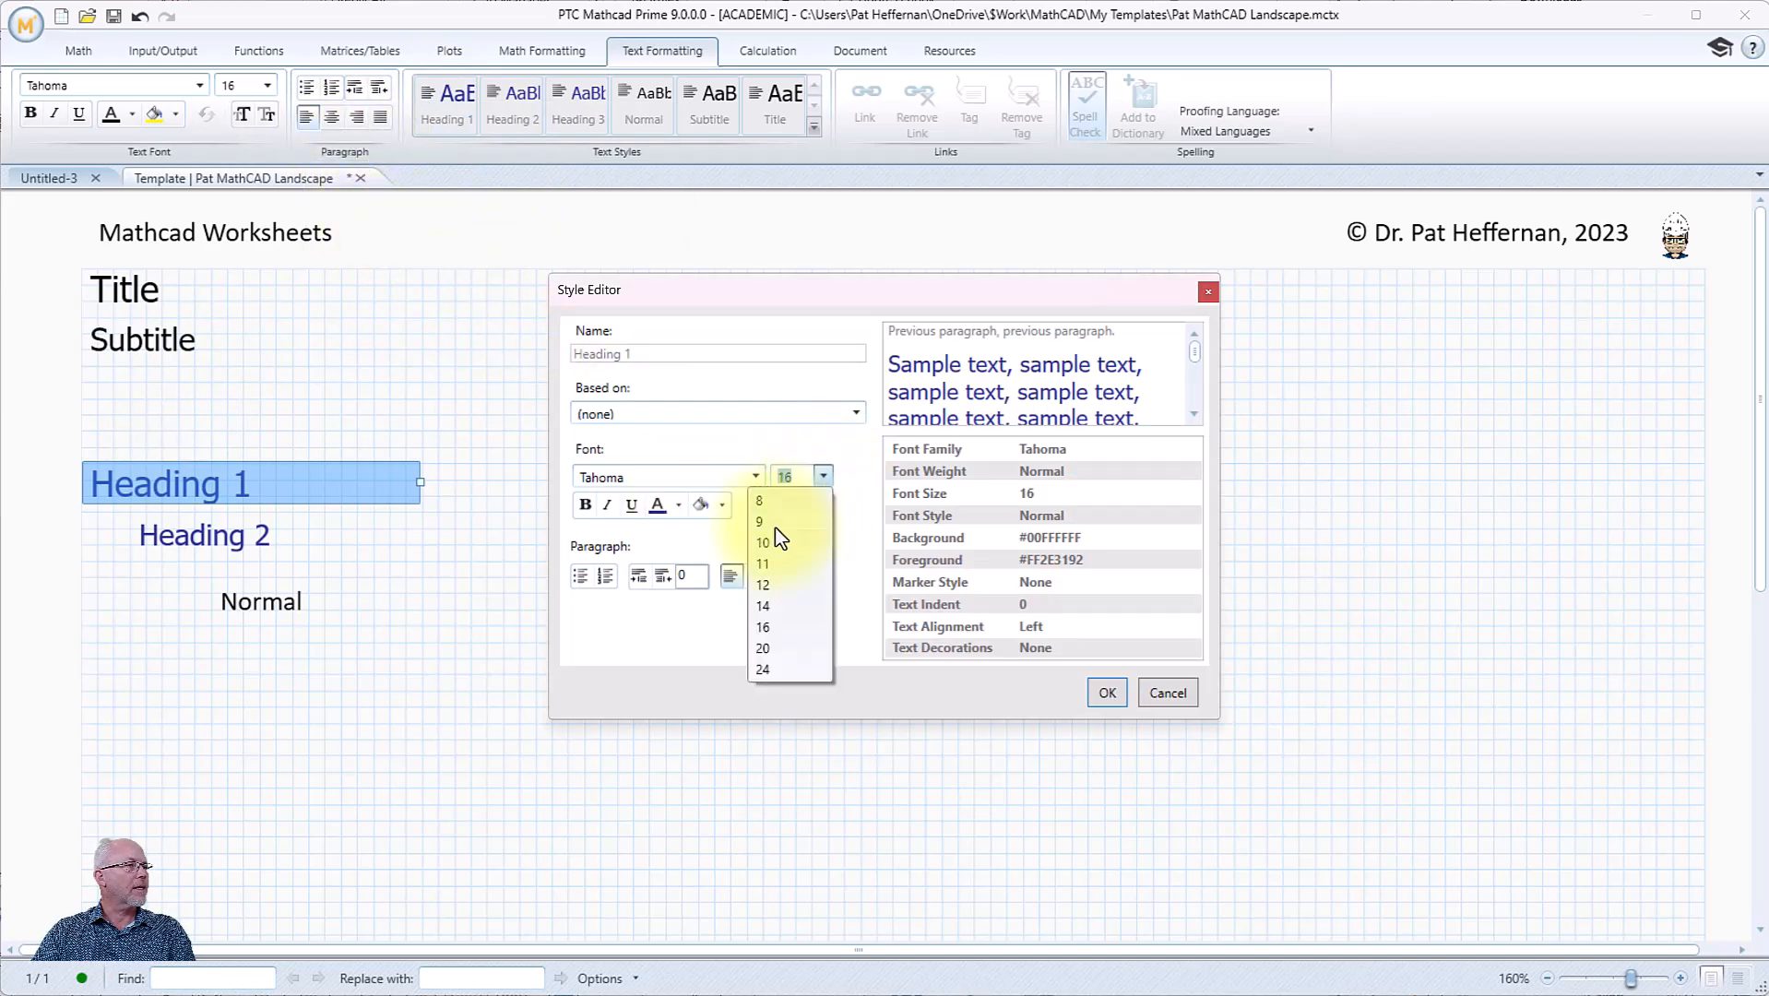
click(772, 607)
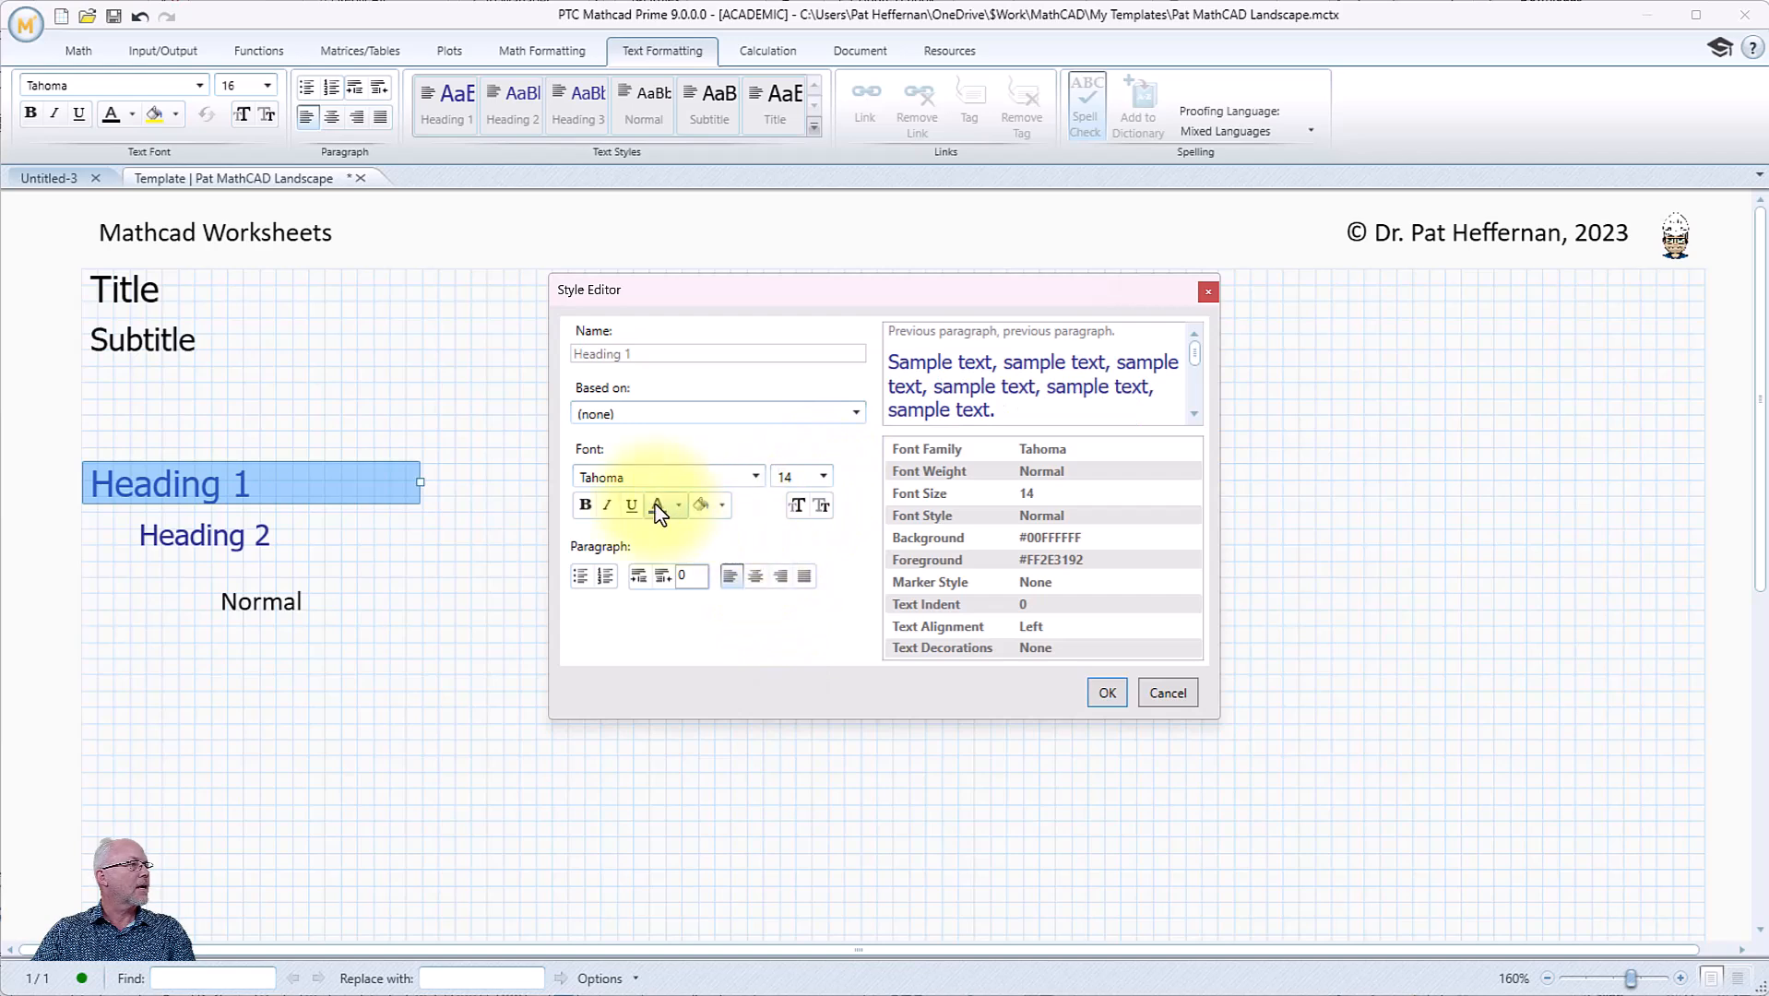
click(1107, 694)
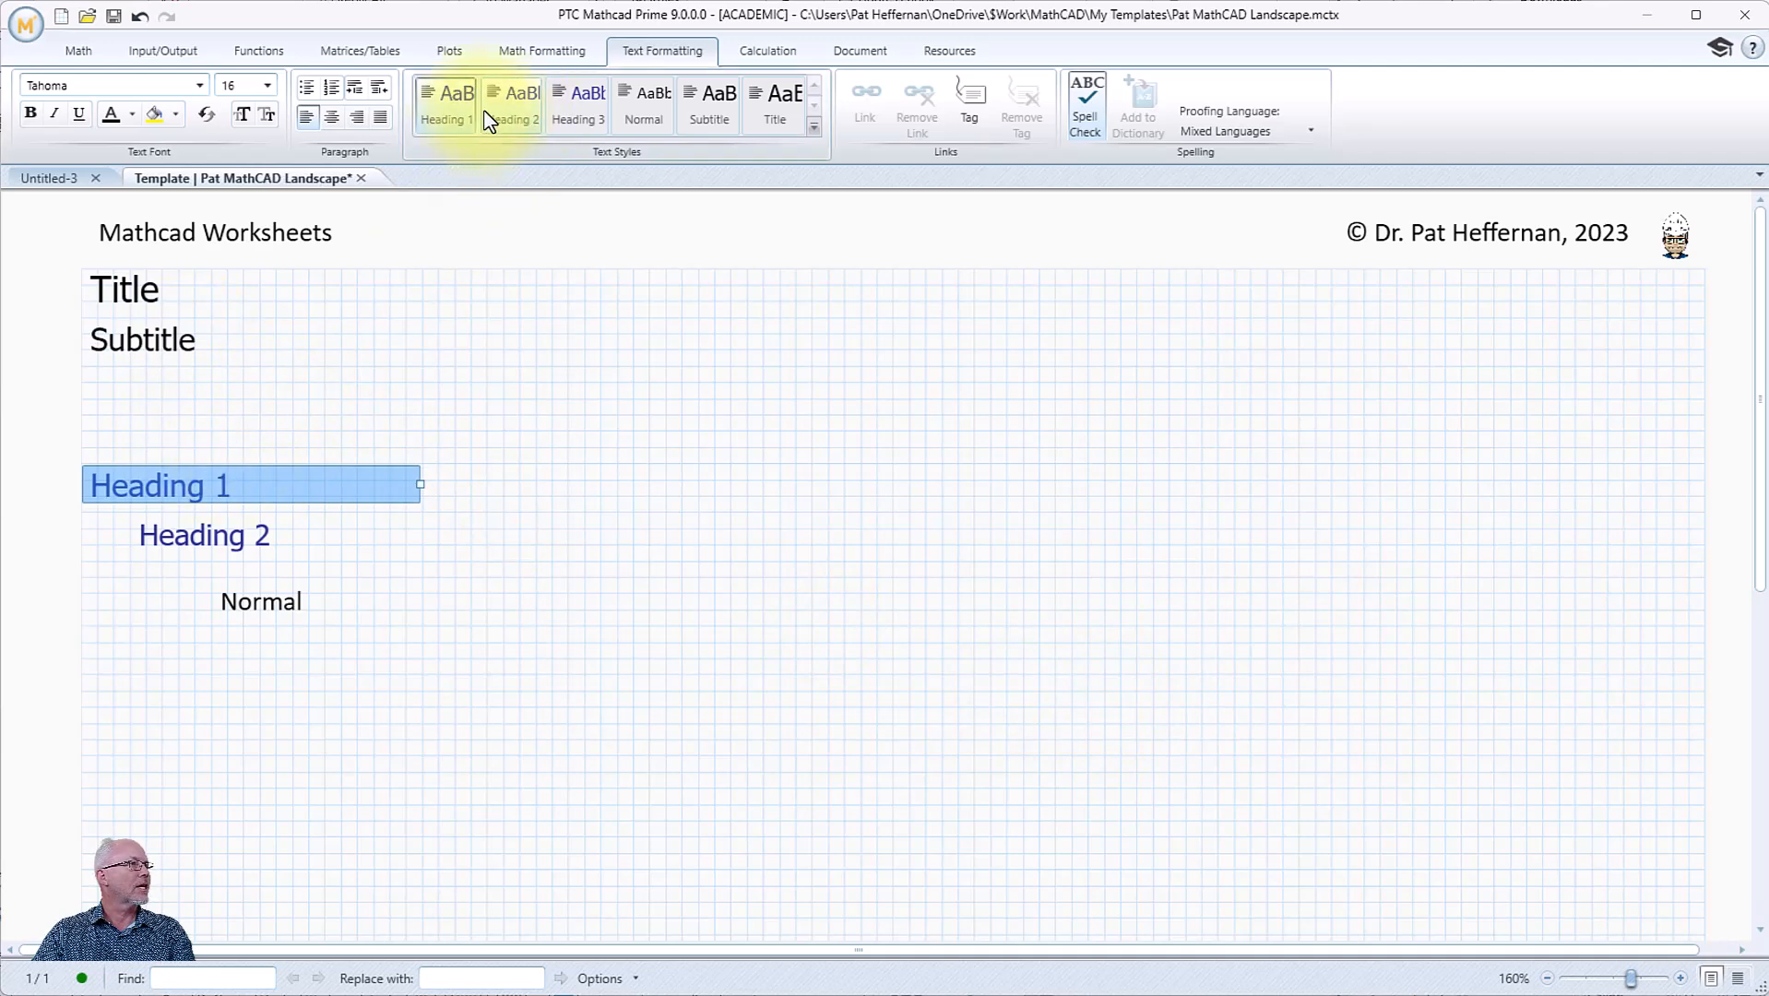
- Set the Heading 1 text style's font size to 12 and move Heading 1 up closer to the Subtitle
right_click(445, 118)
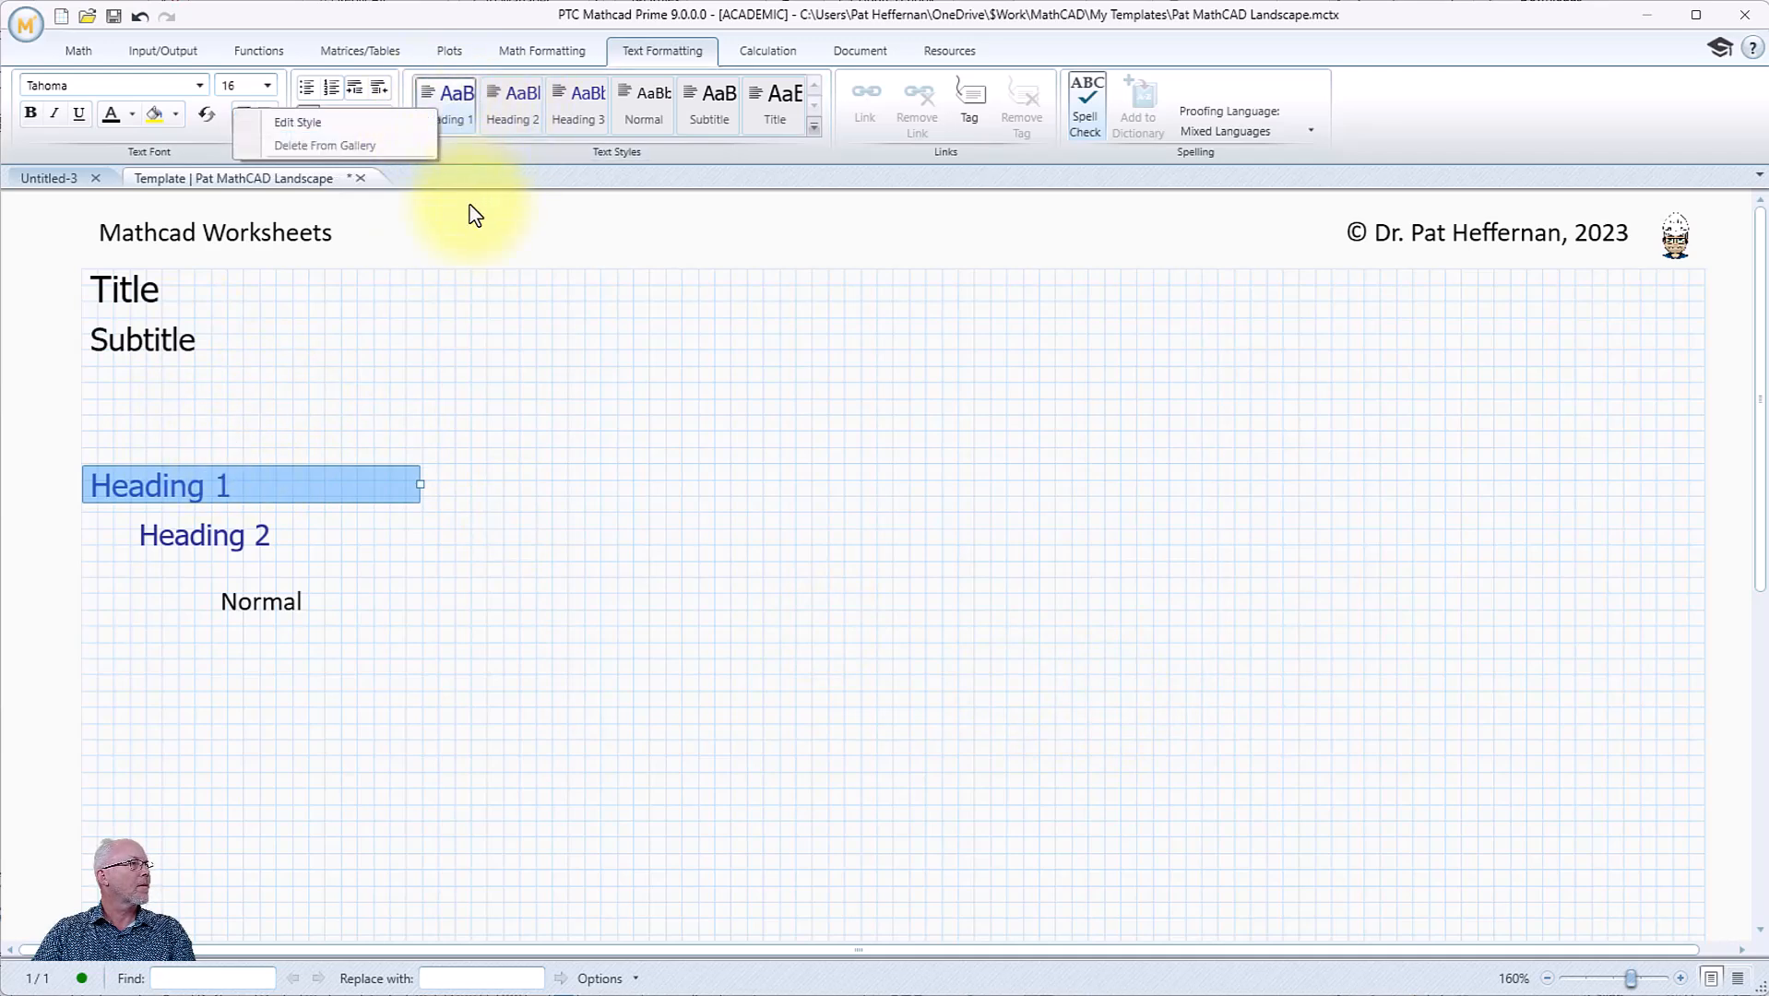
click(355, 127)
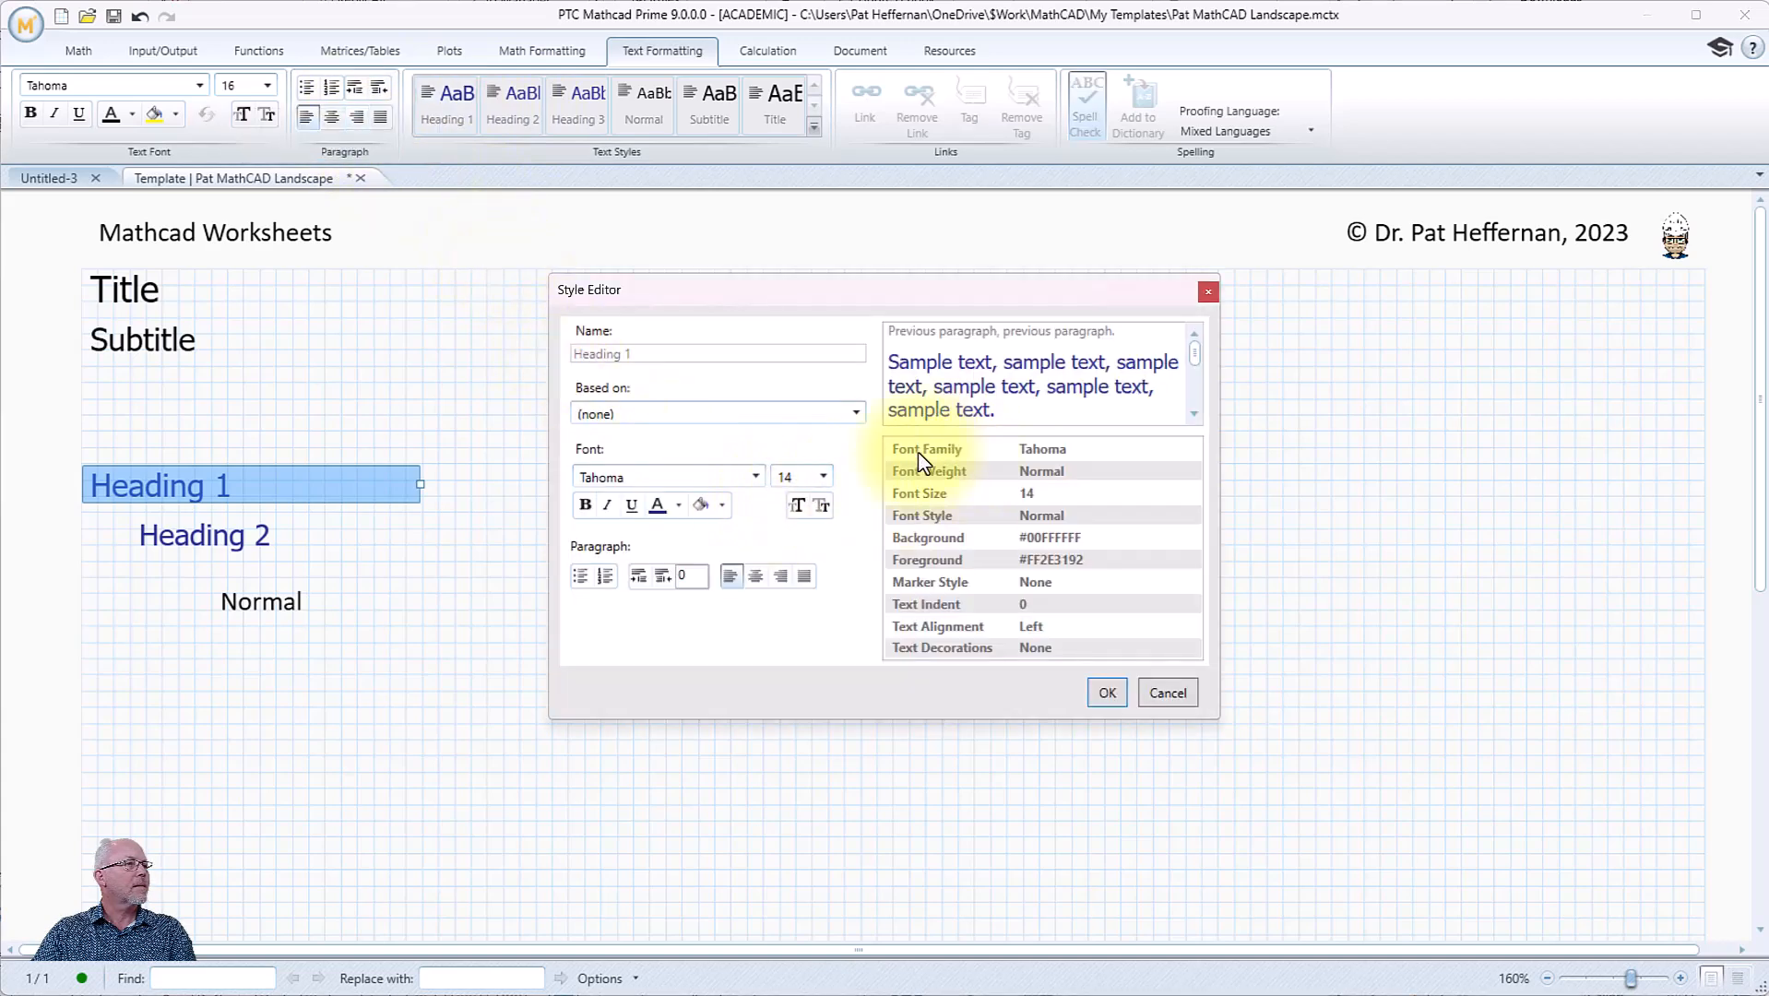
click(821, 481)
click(824, 482)
click(824, 482)
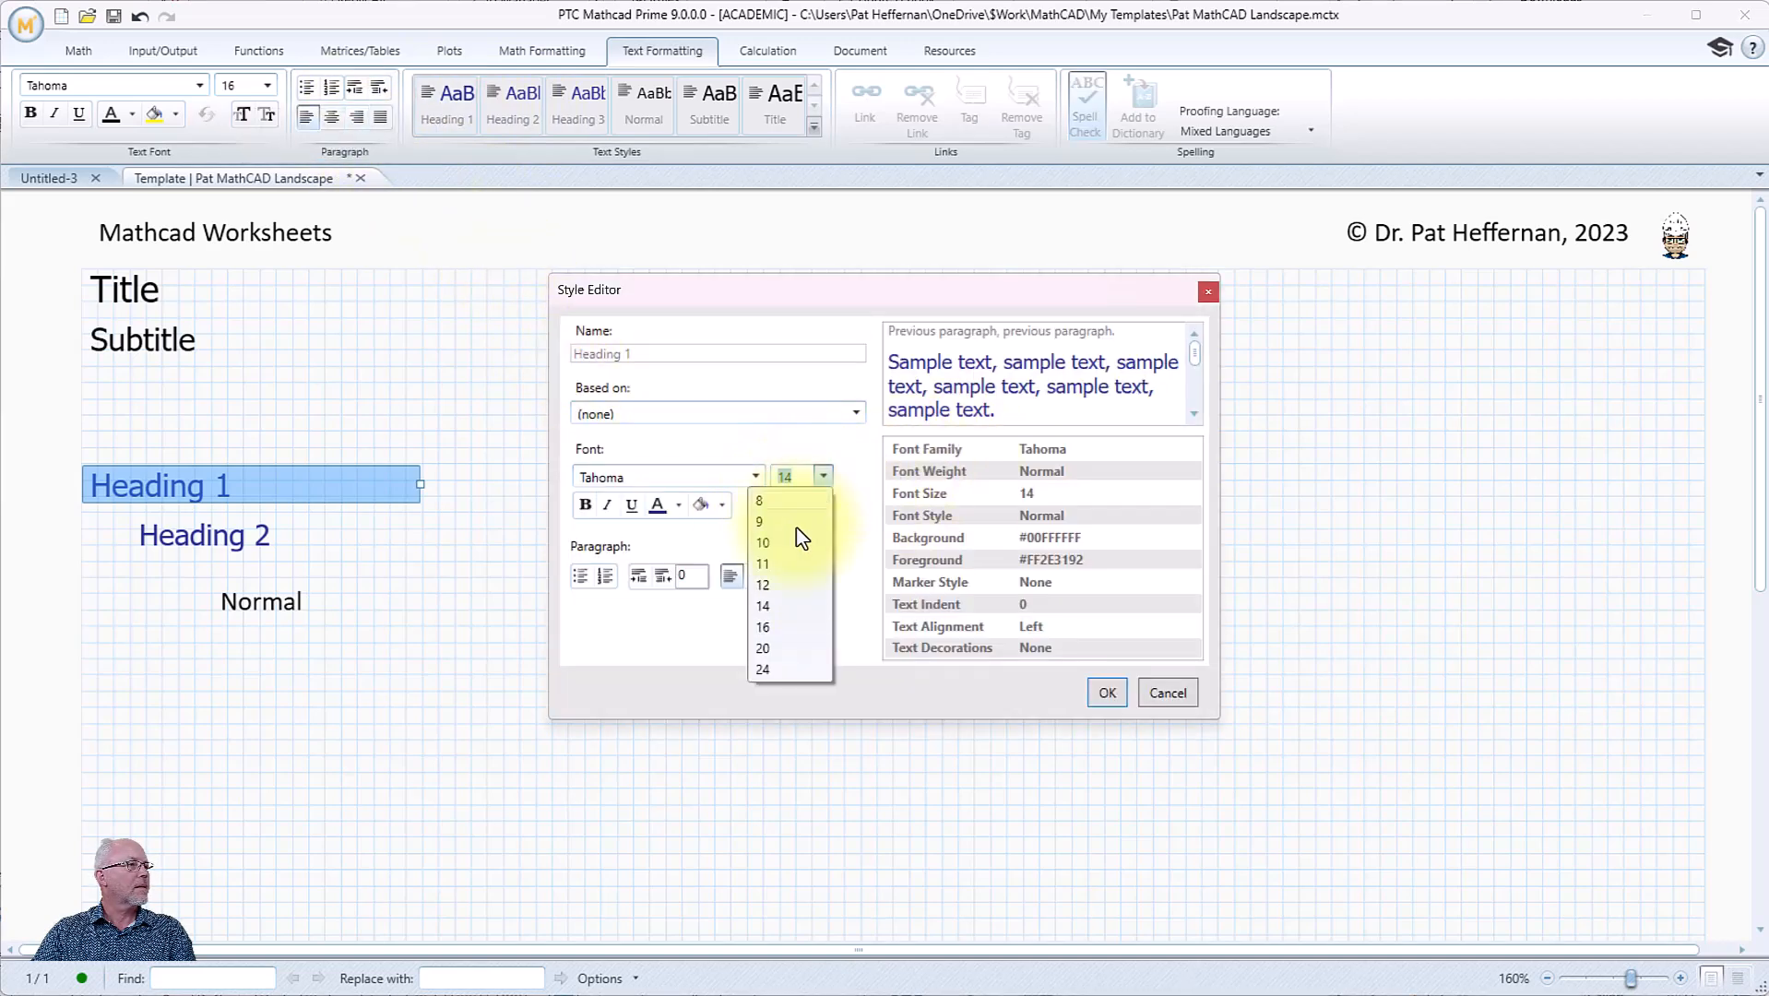
click(788, 587)
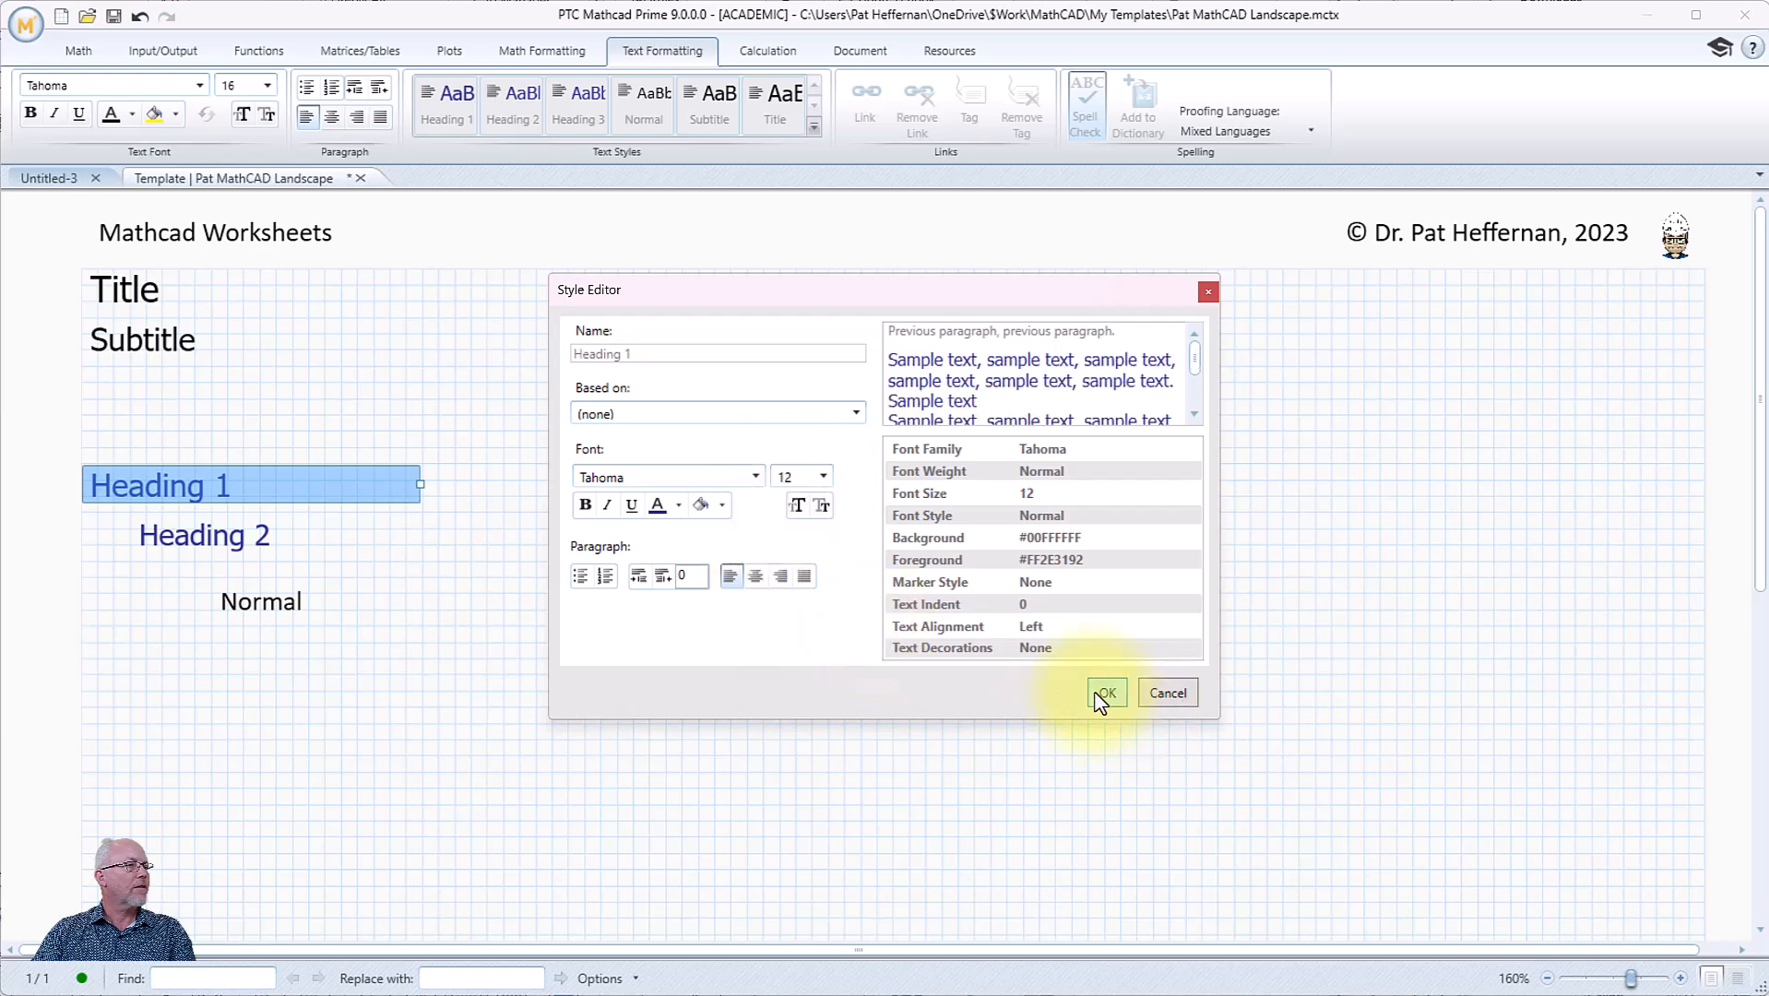
click(1105, 693)
drag(342, 466, 339, 398)
- Set the Heading 2 text style's font size to 10
click(245, 538)
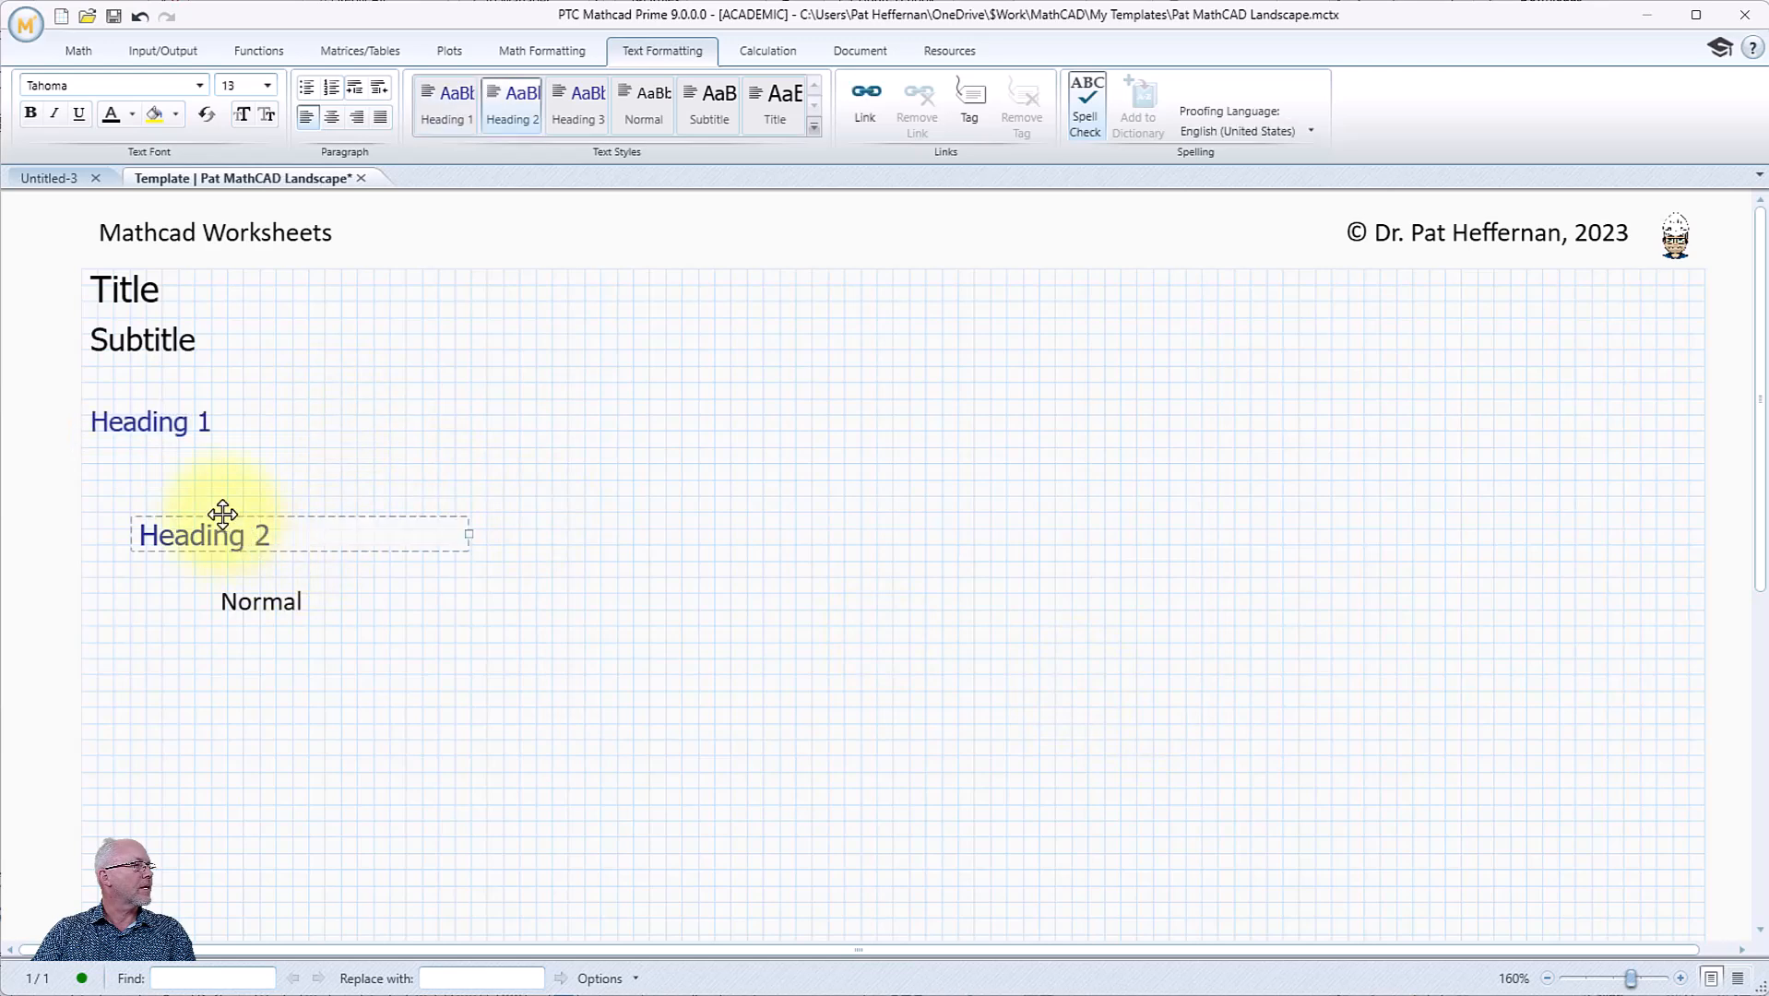
triple_click(213, 512)
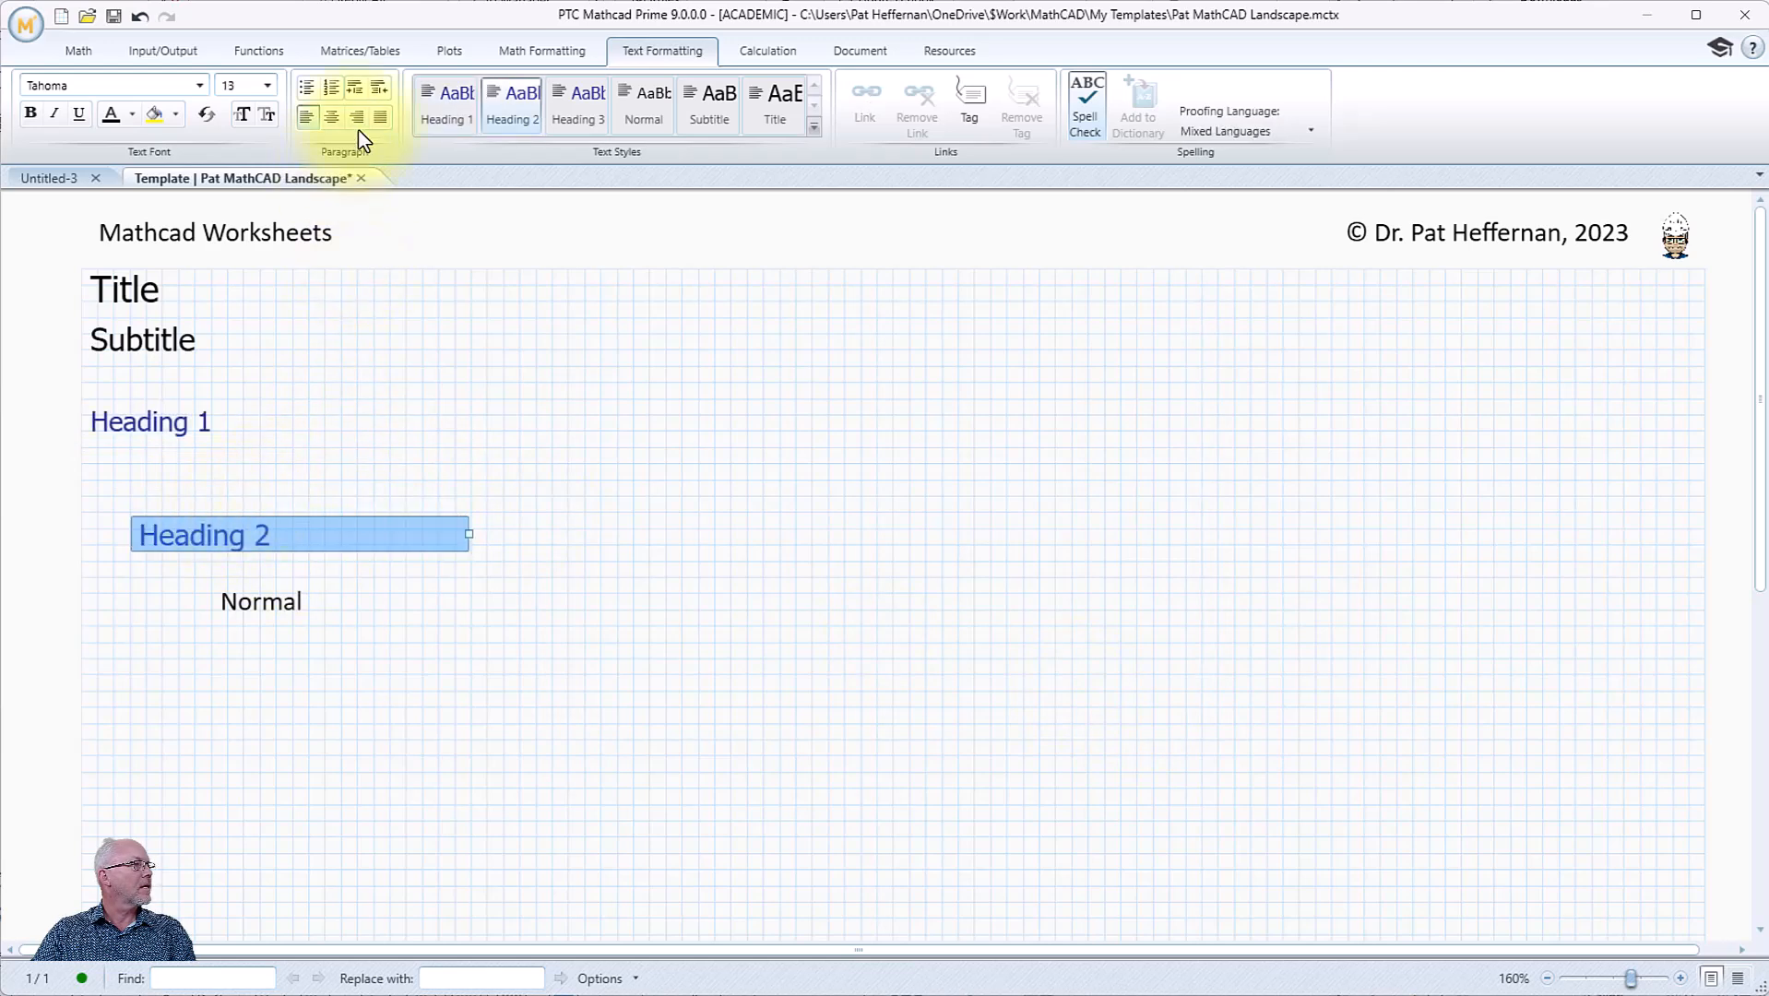
right_click(514, 125)
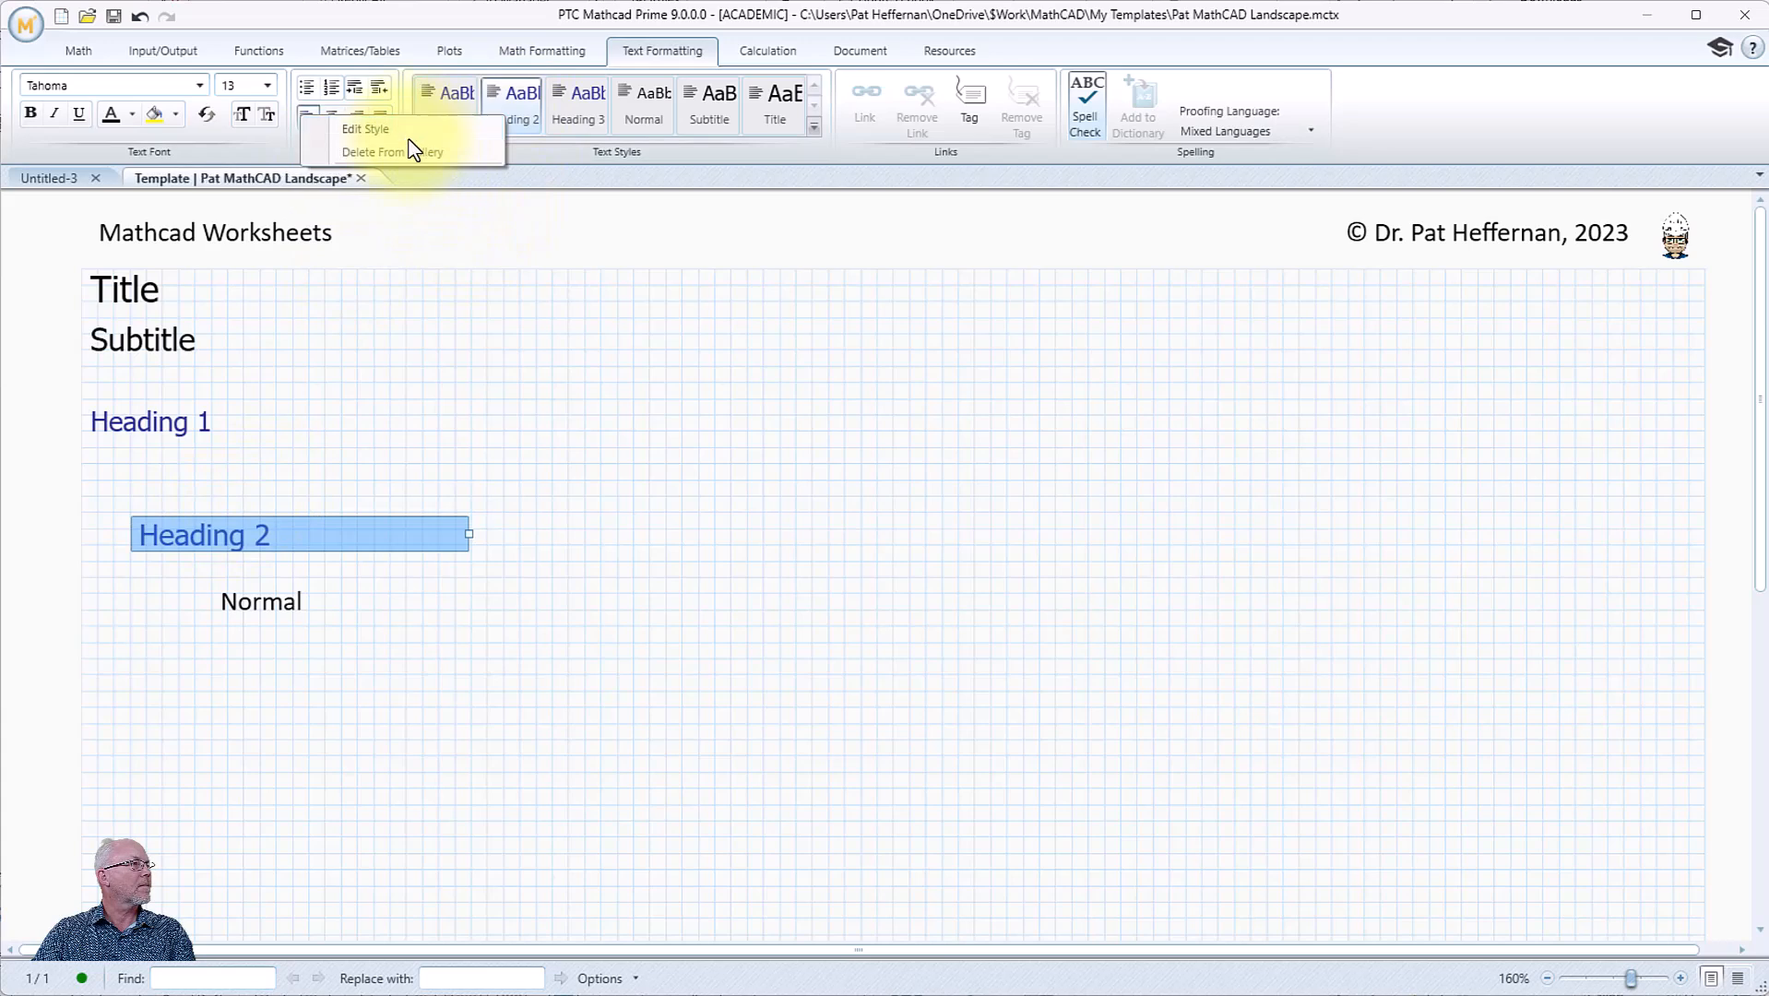
click(411, 151)
click(822, 475)
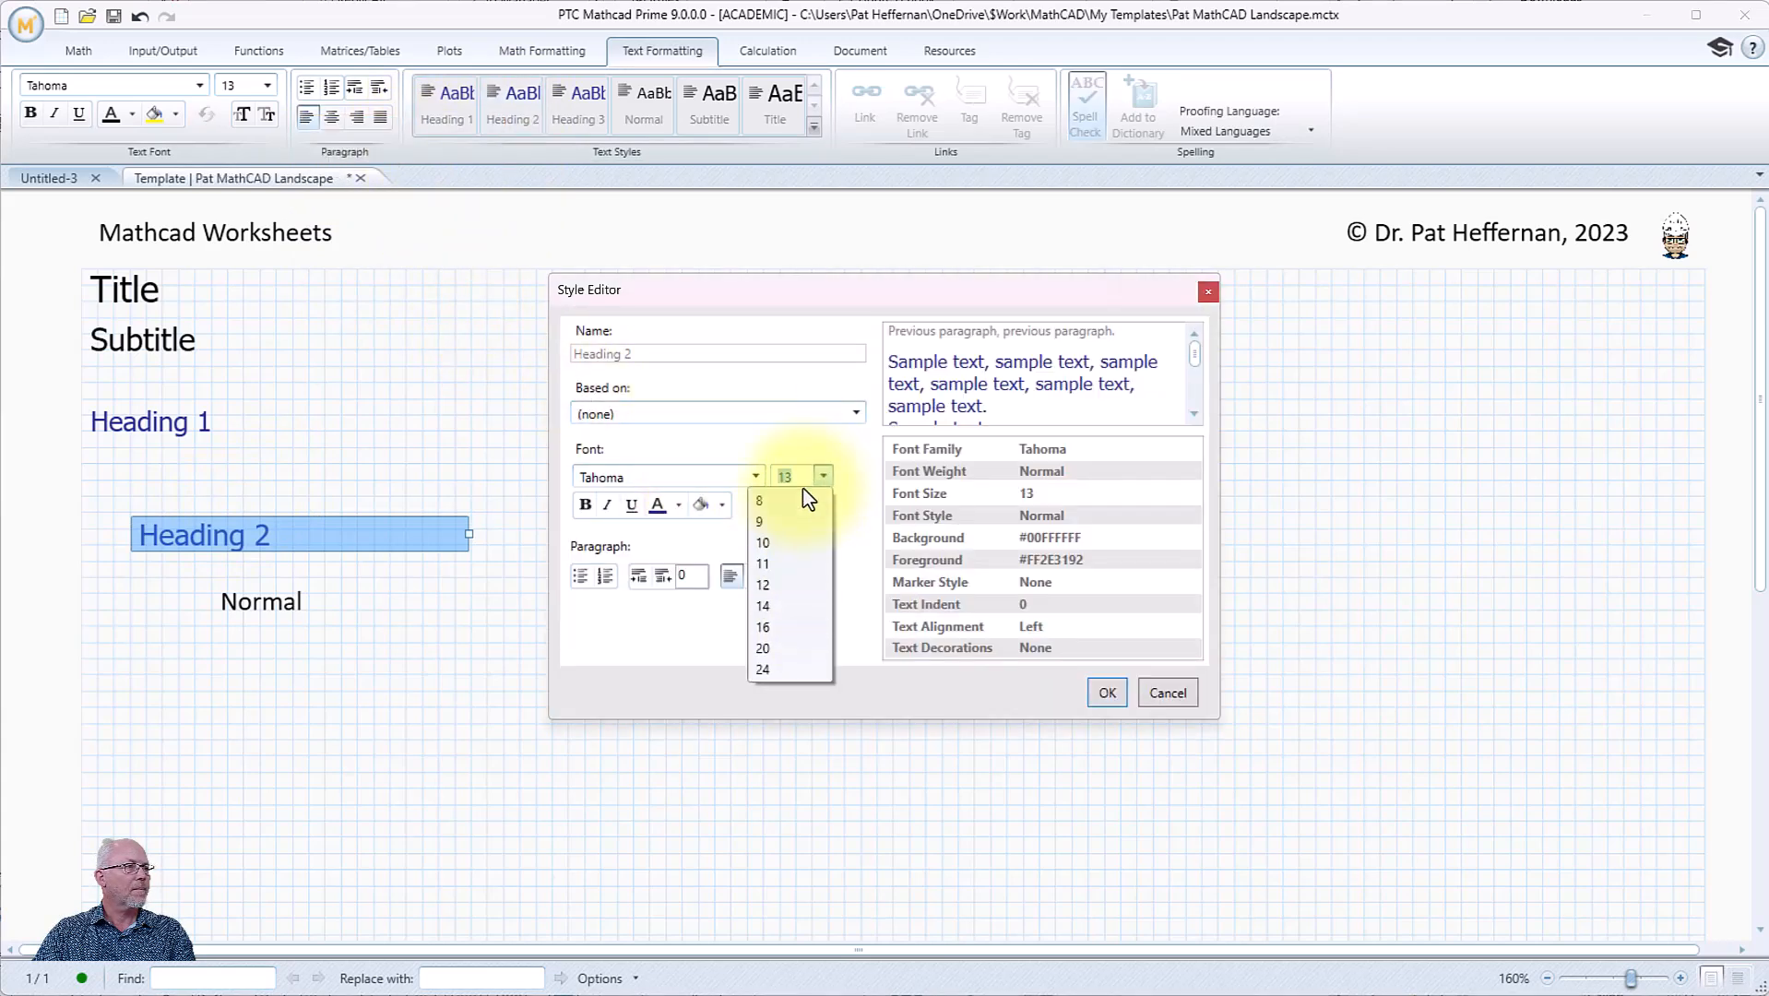
click(776, 542)
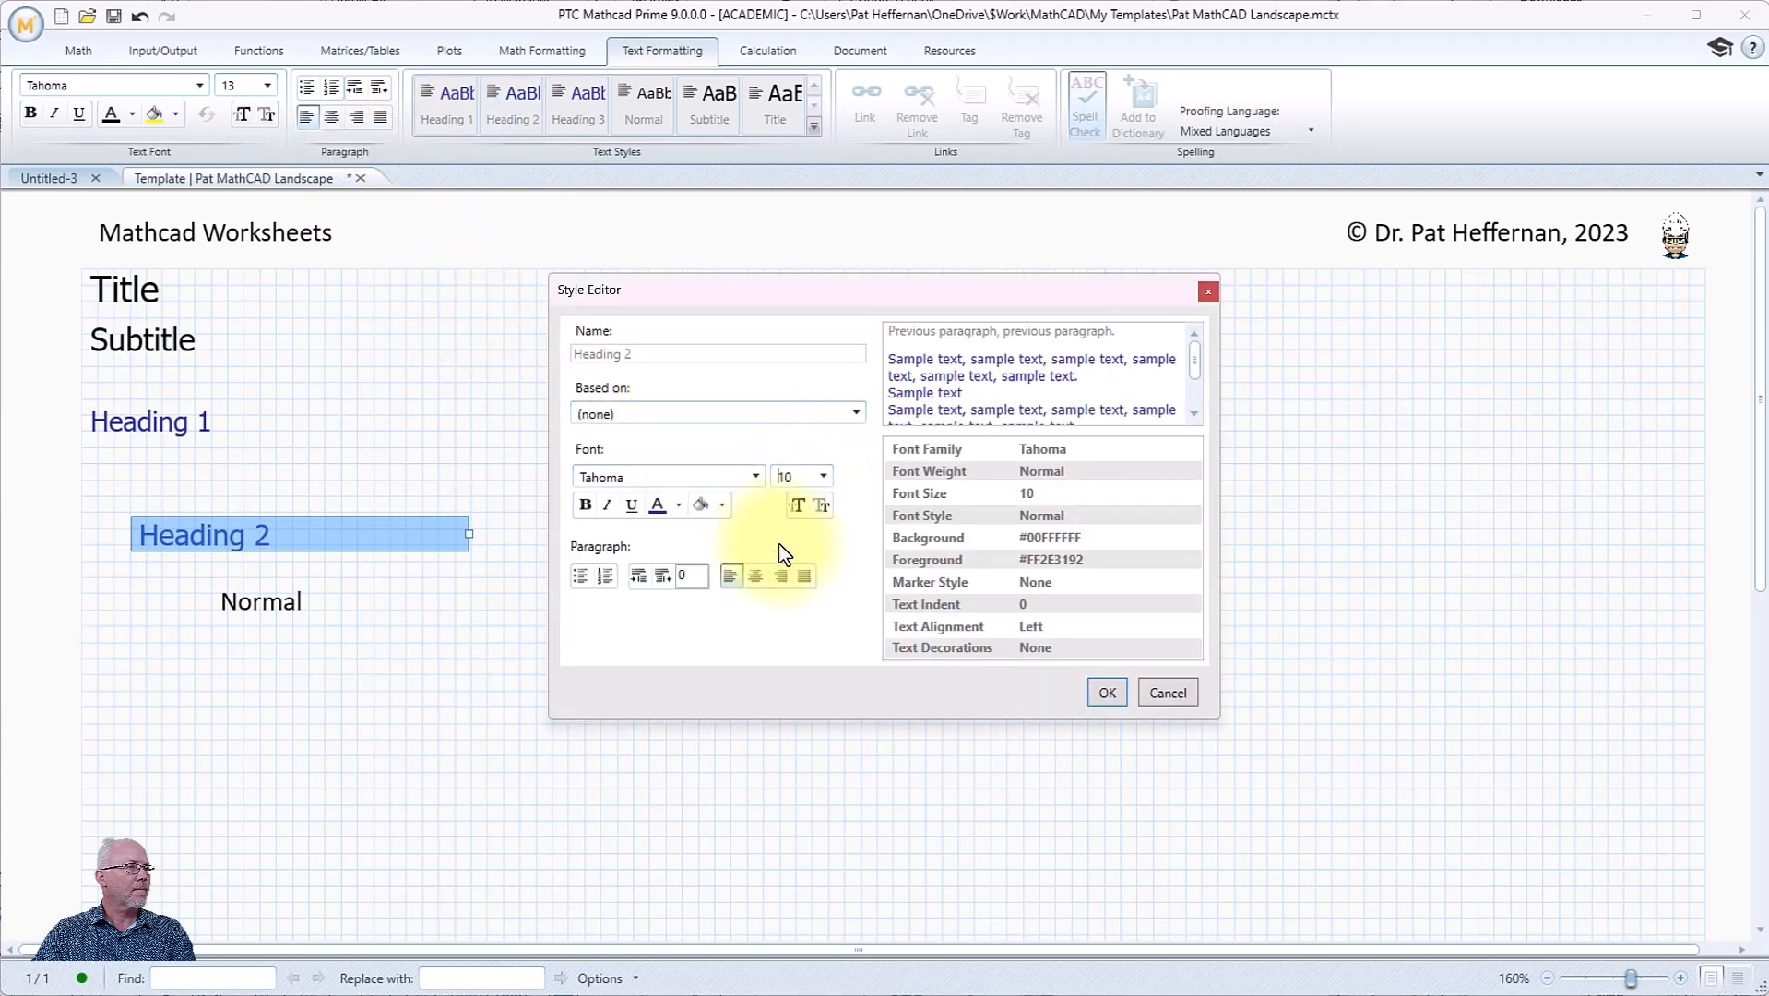
click(1107, 693)
- Move Heading 2 up beneath Heading 1 with a slight indent, and place the Normal text below it, indented a little further
drag(278, 520, 265, 465)
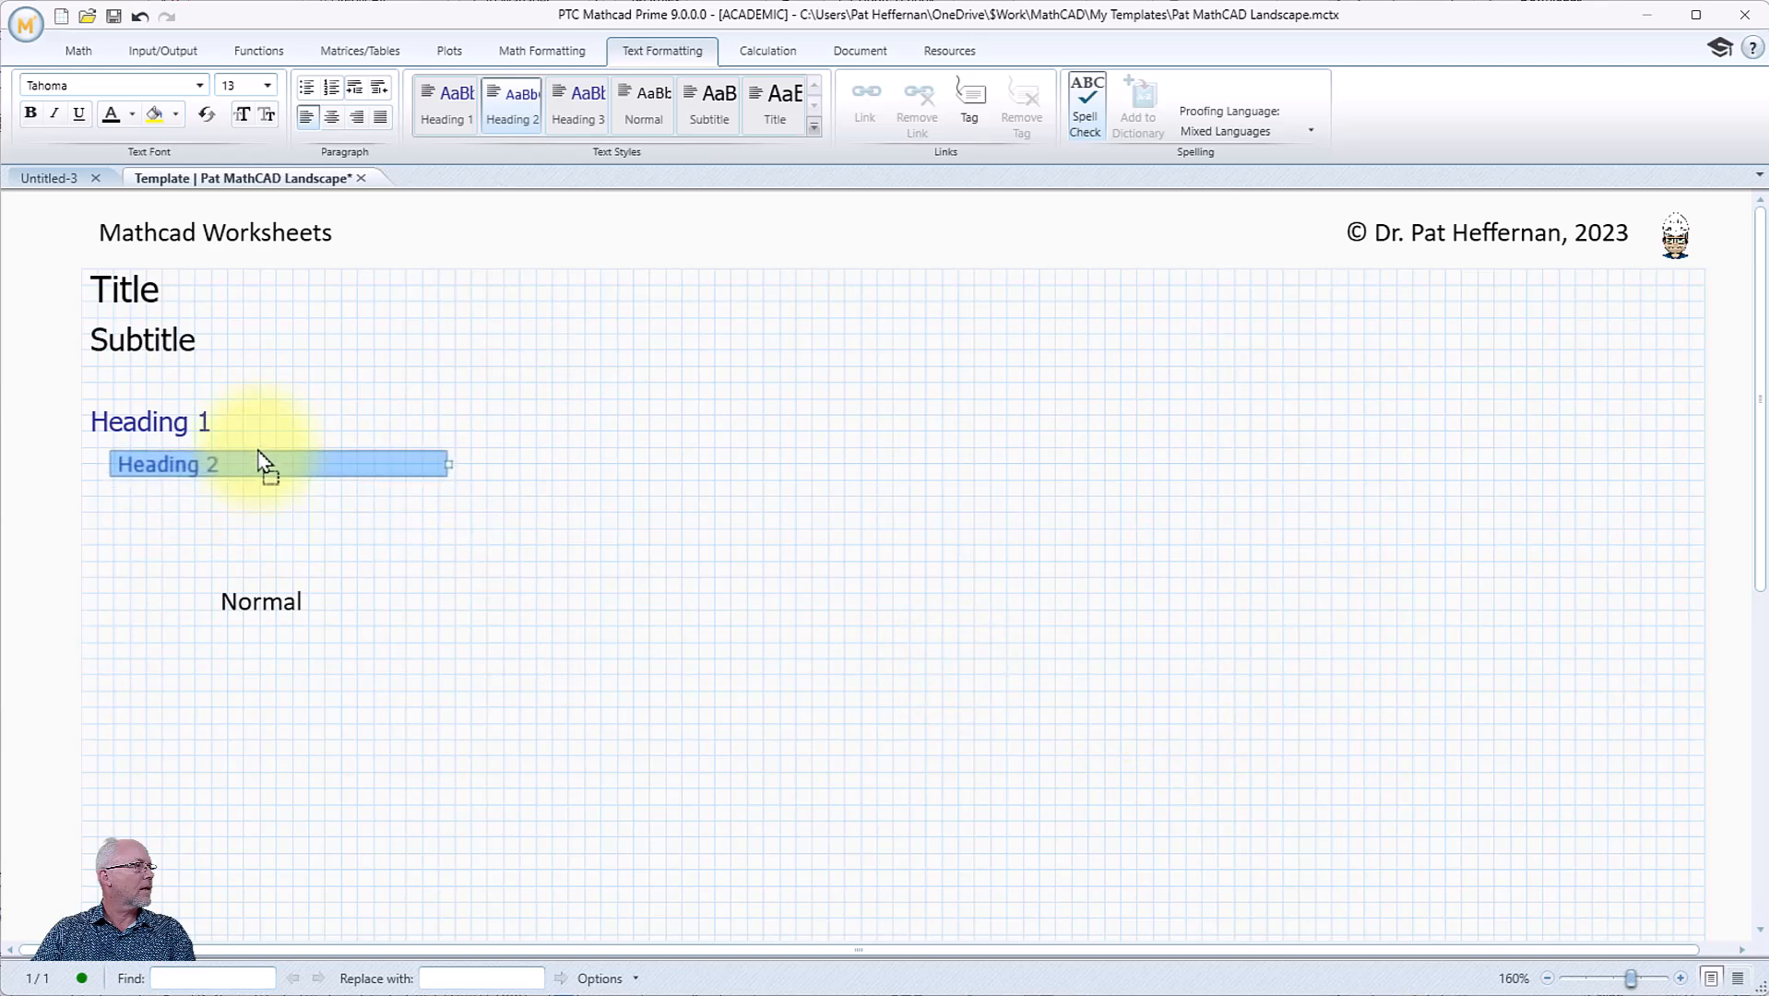
click(255, 599)
drag(244, 583, 171, 499)
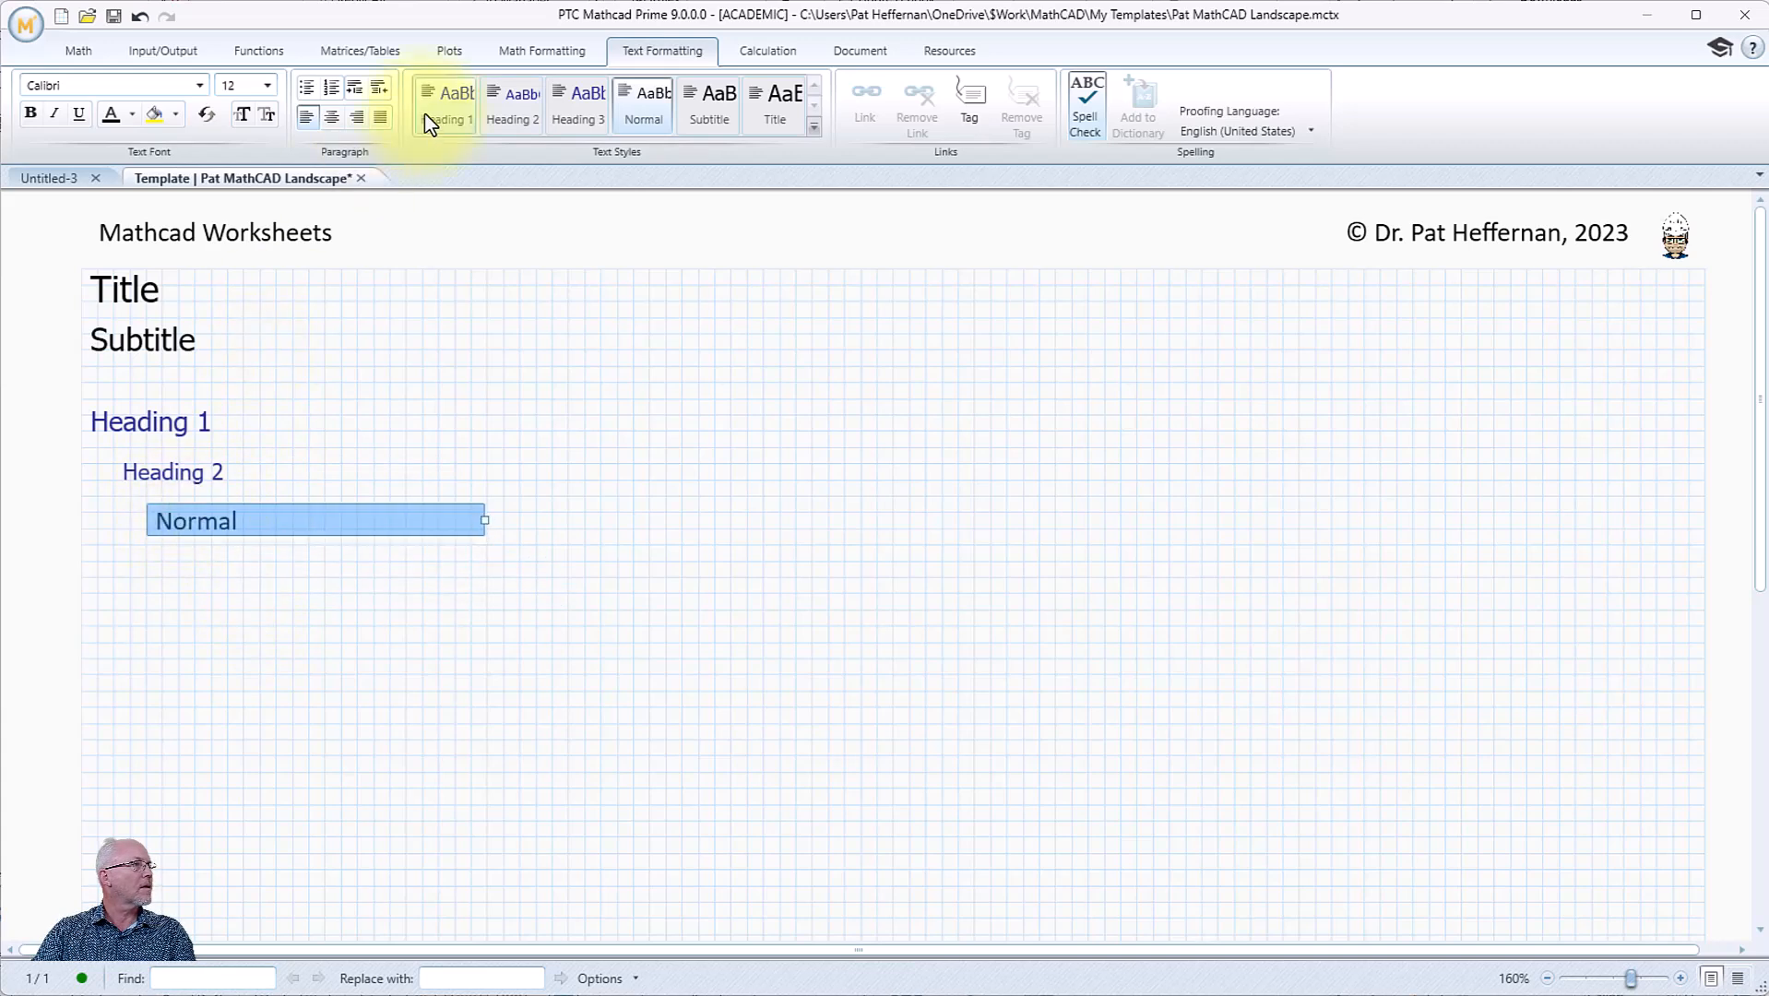
- Set the Normal text style's font size to 10
right_click(662, 120)
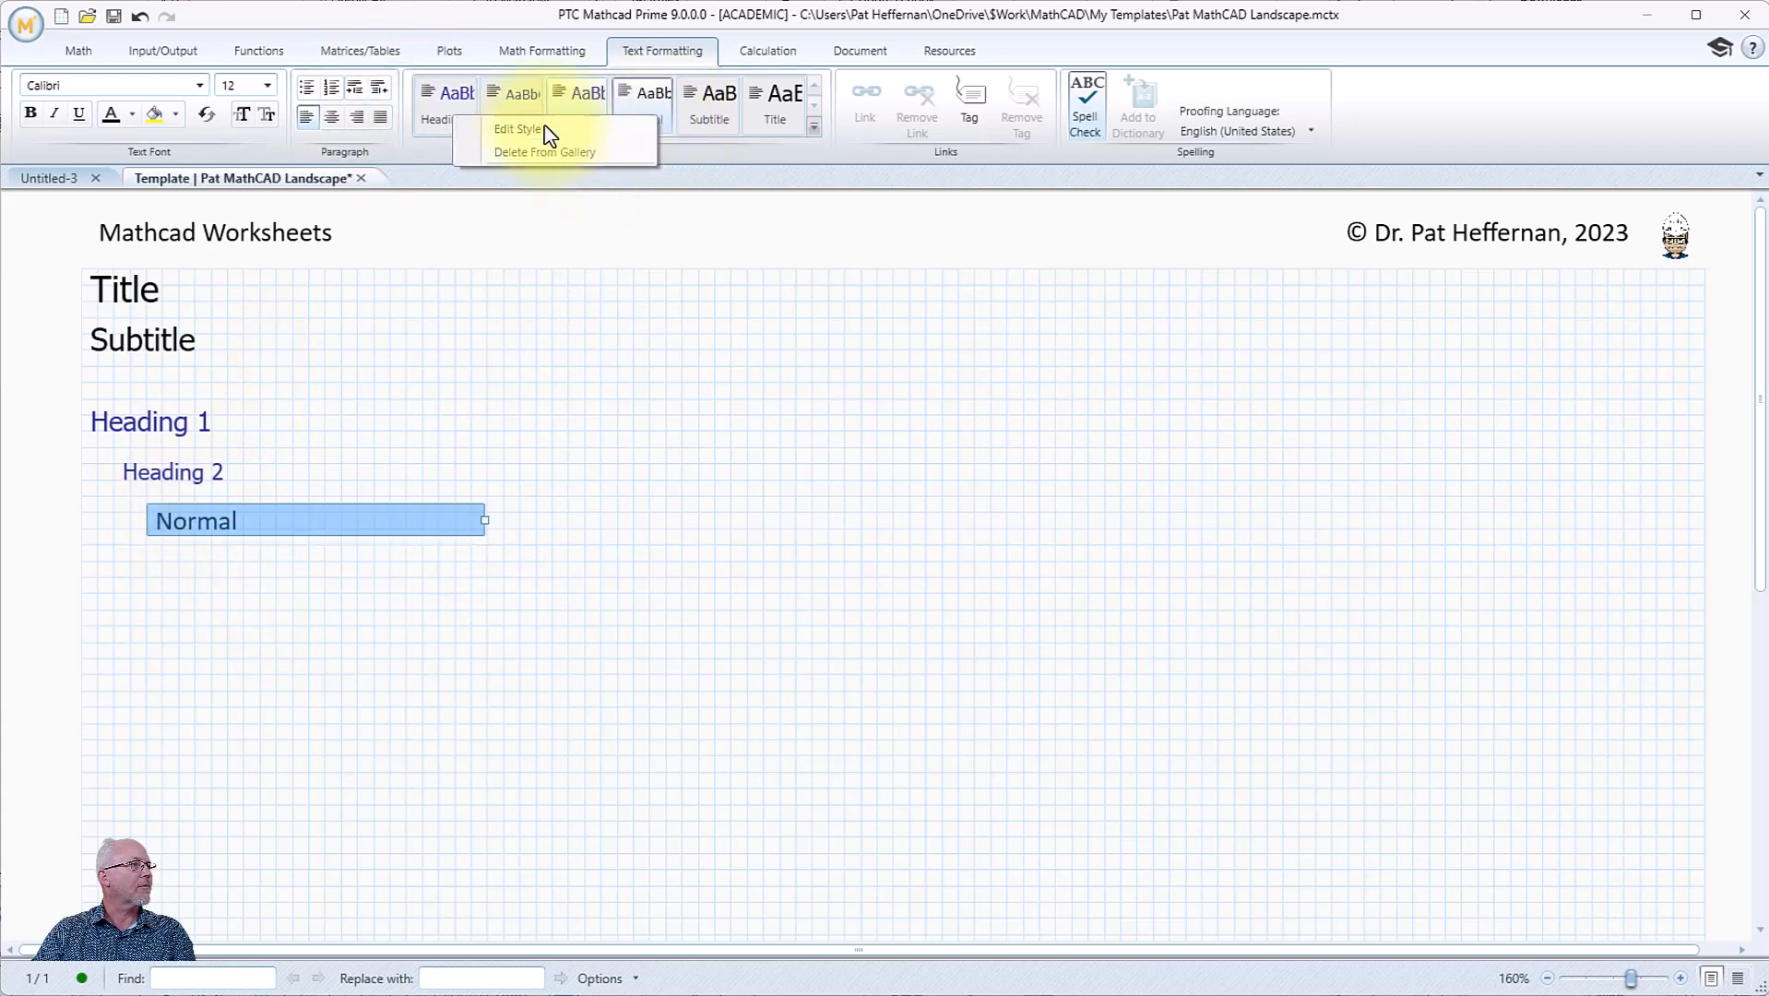
click(544, 130)
click(823, 475)
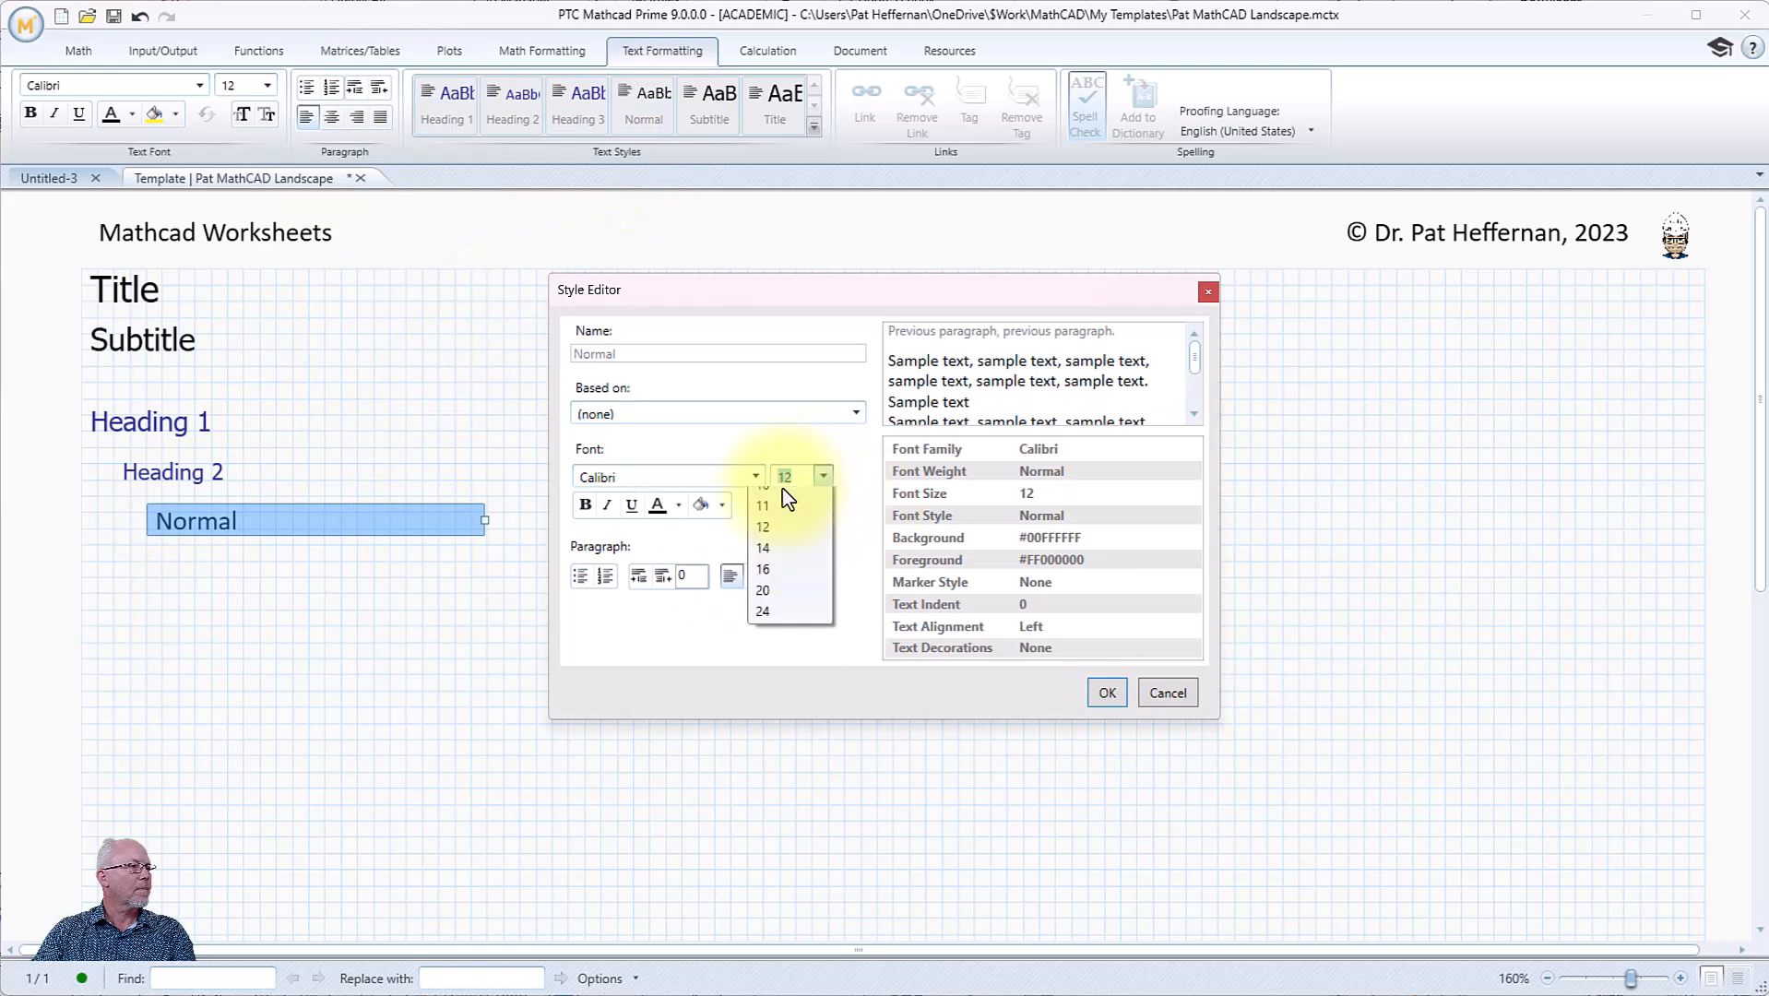
click(782, 537)
click(1111, 693)
- Move the Normal text up directly beneath Heading 2, keeping its indent
click(188, 522)
drag(187, 504, 192, 492)
click(399, 585)
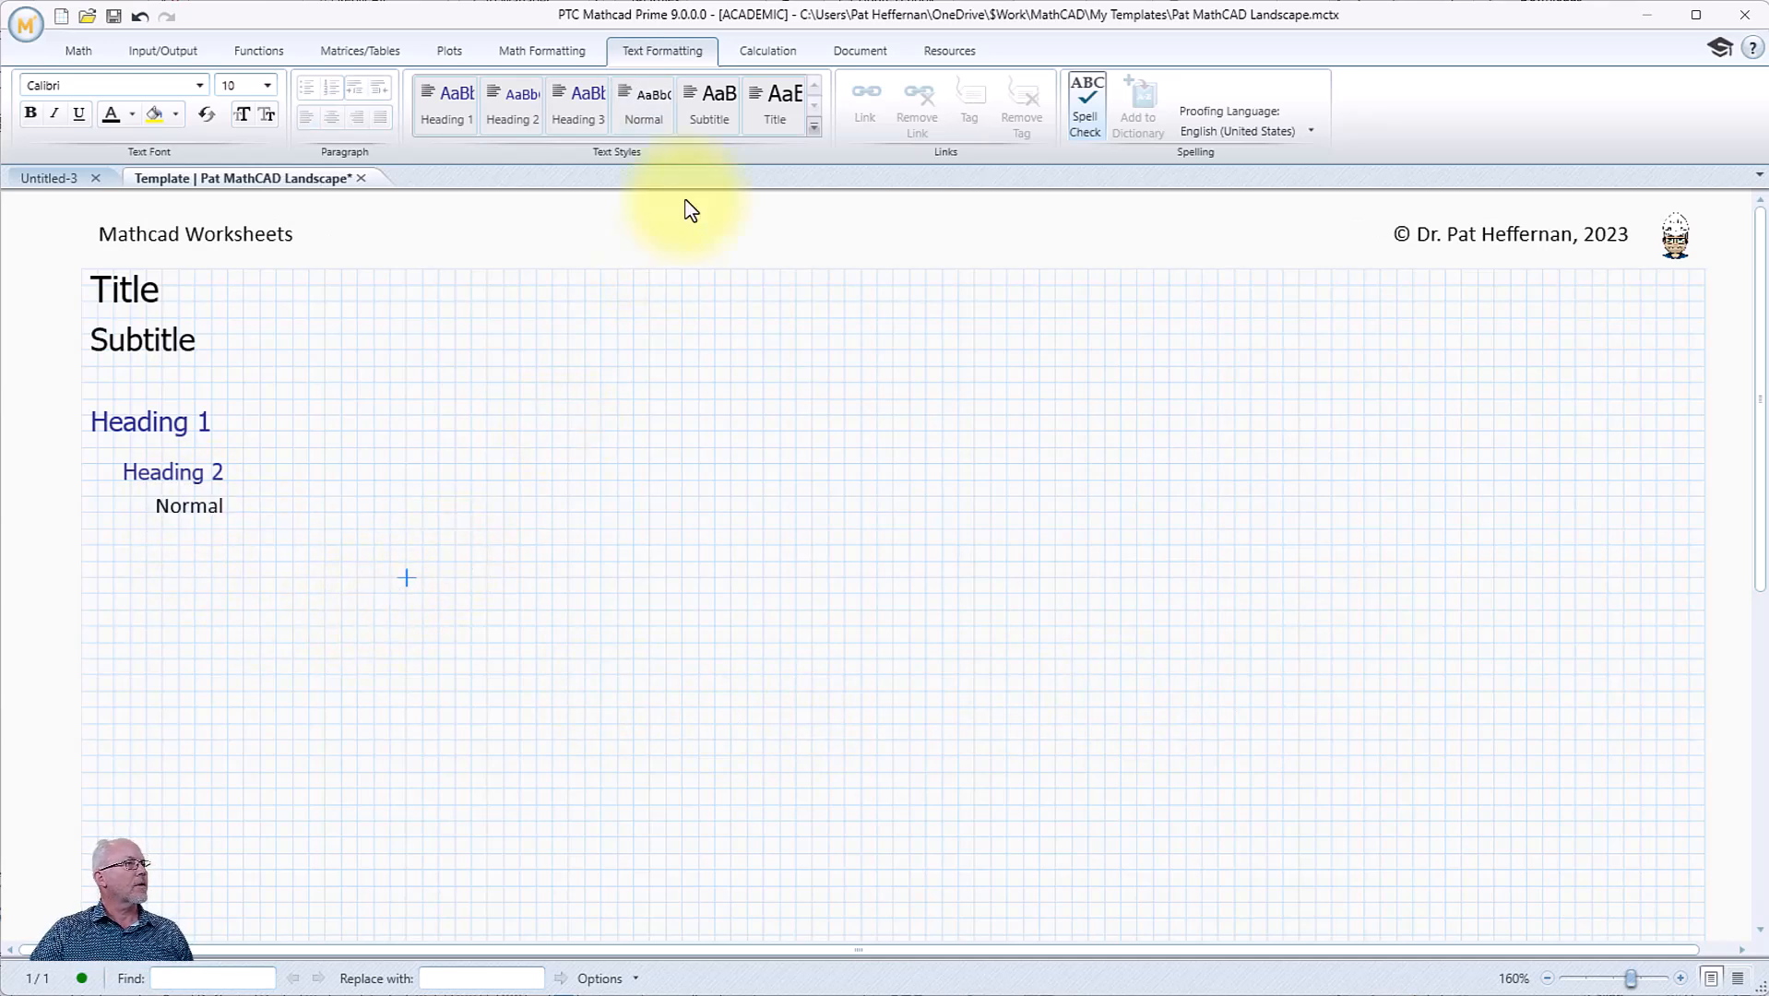
right_click(532, 111)
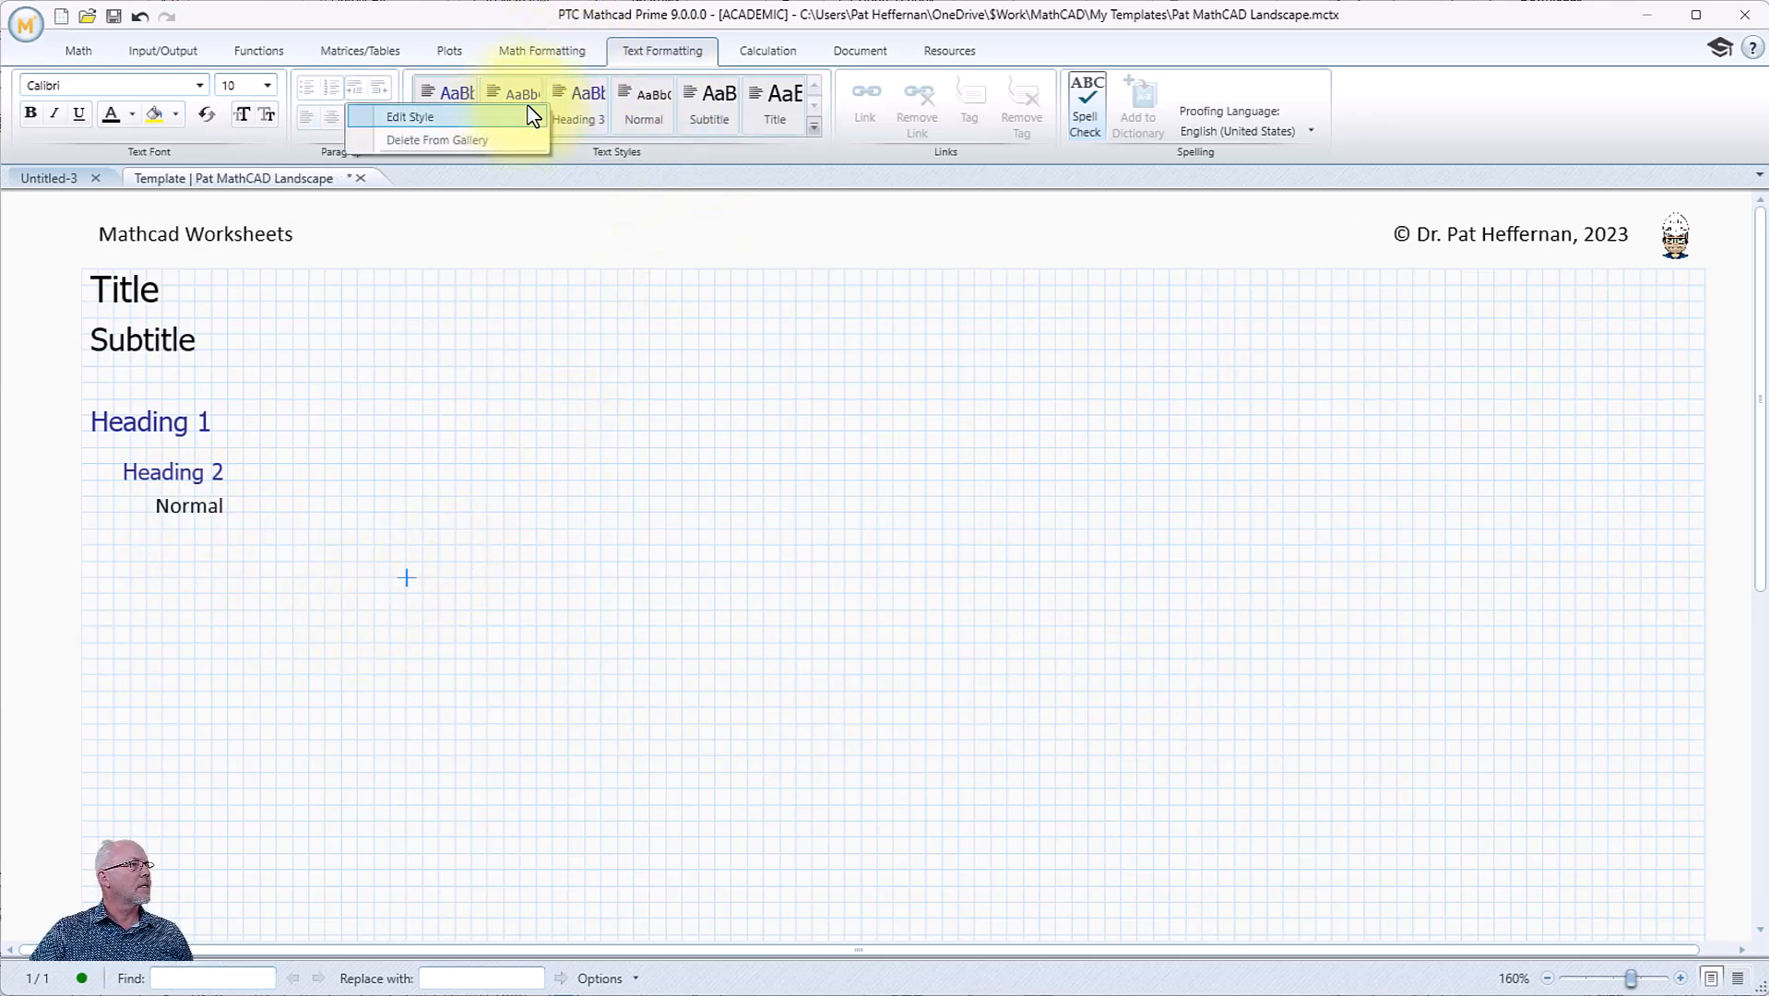
right_click(576, 126)
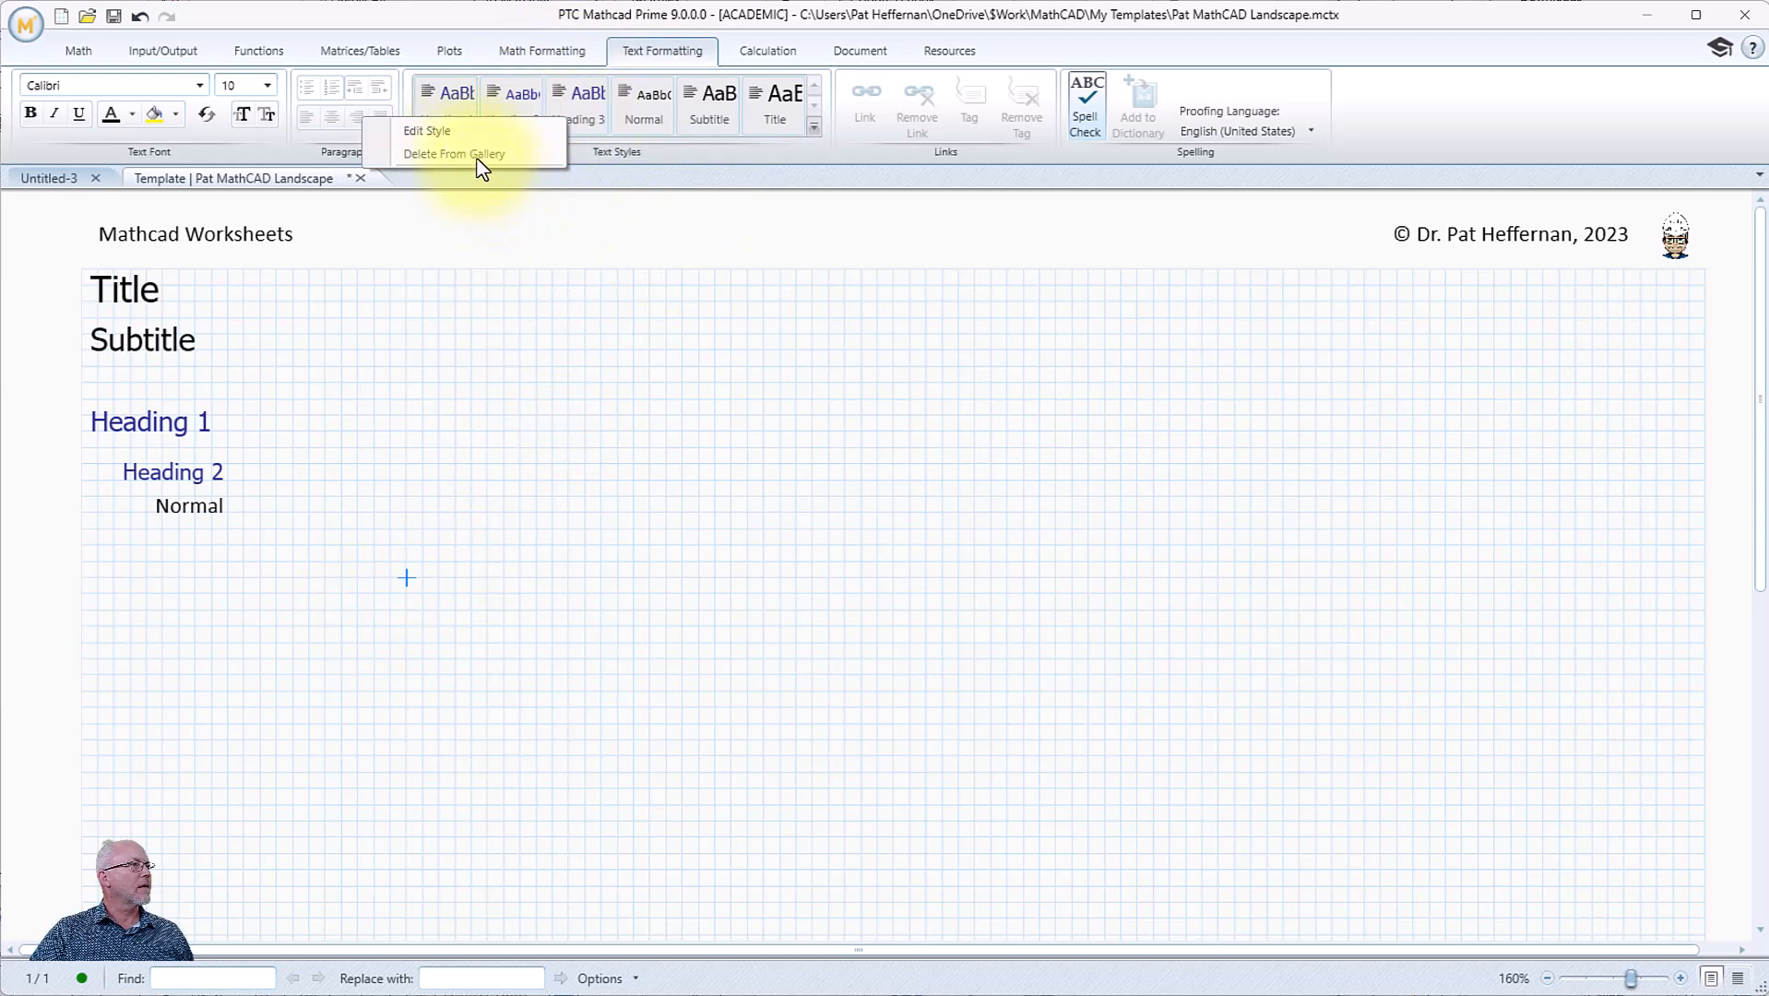
click(426, 130)
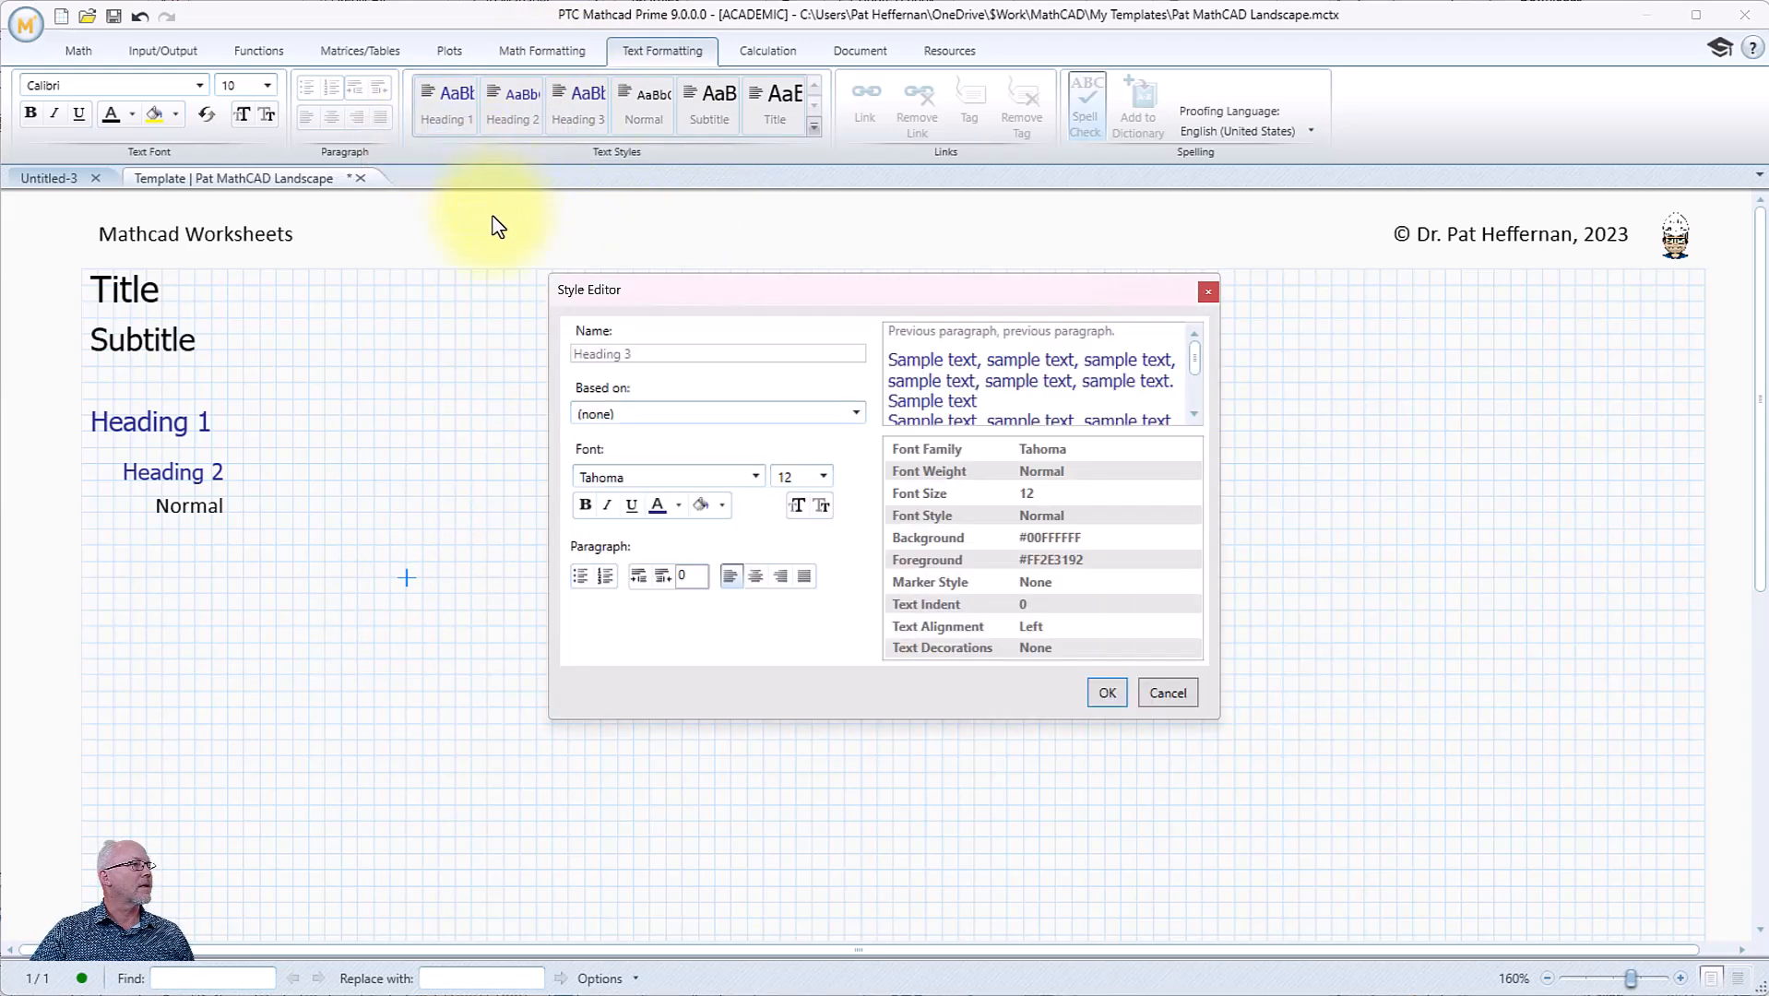
click(1167, 694)
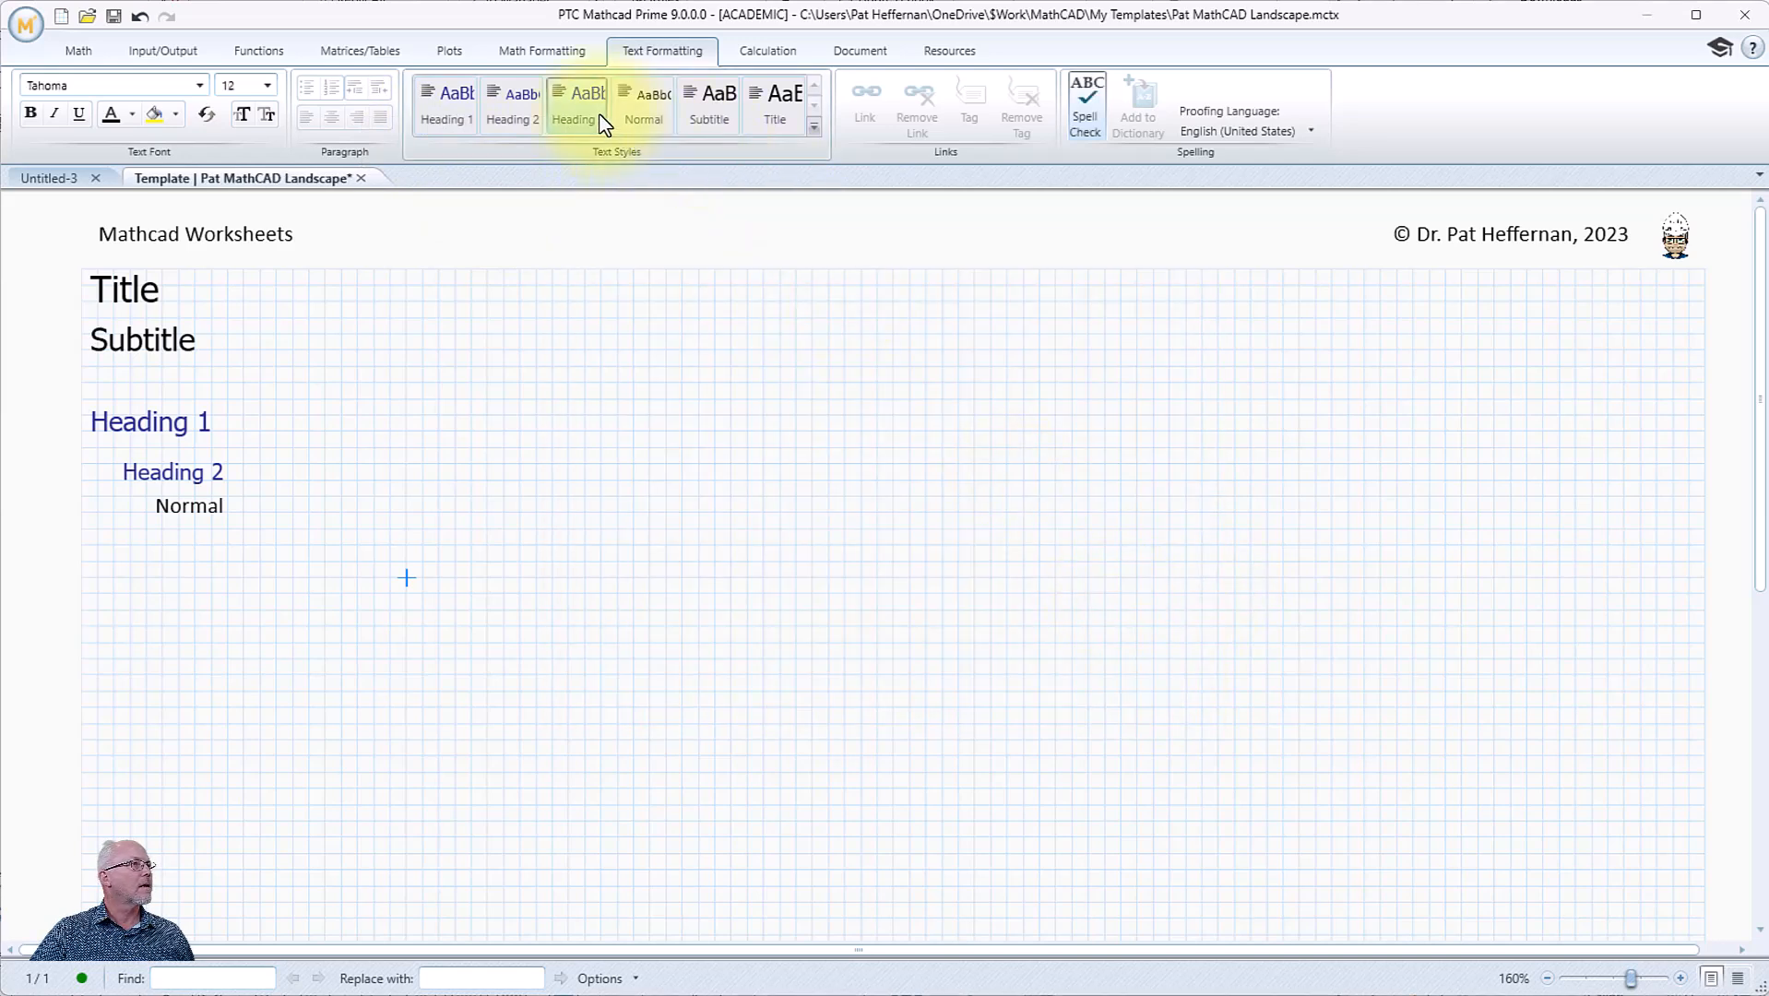
right_click(581, 129)
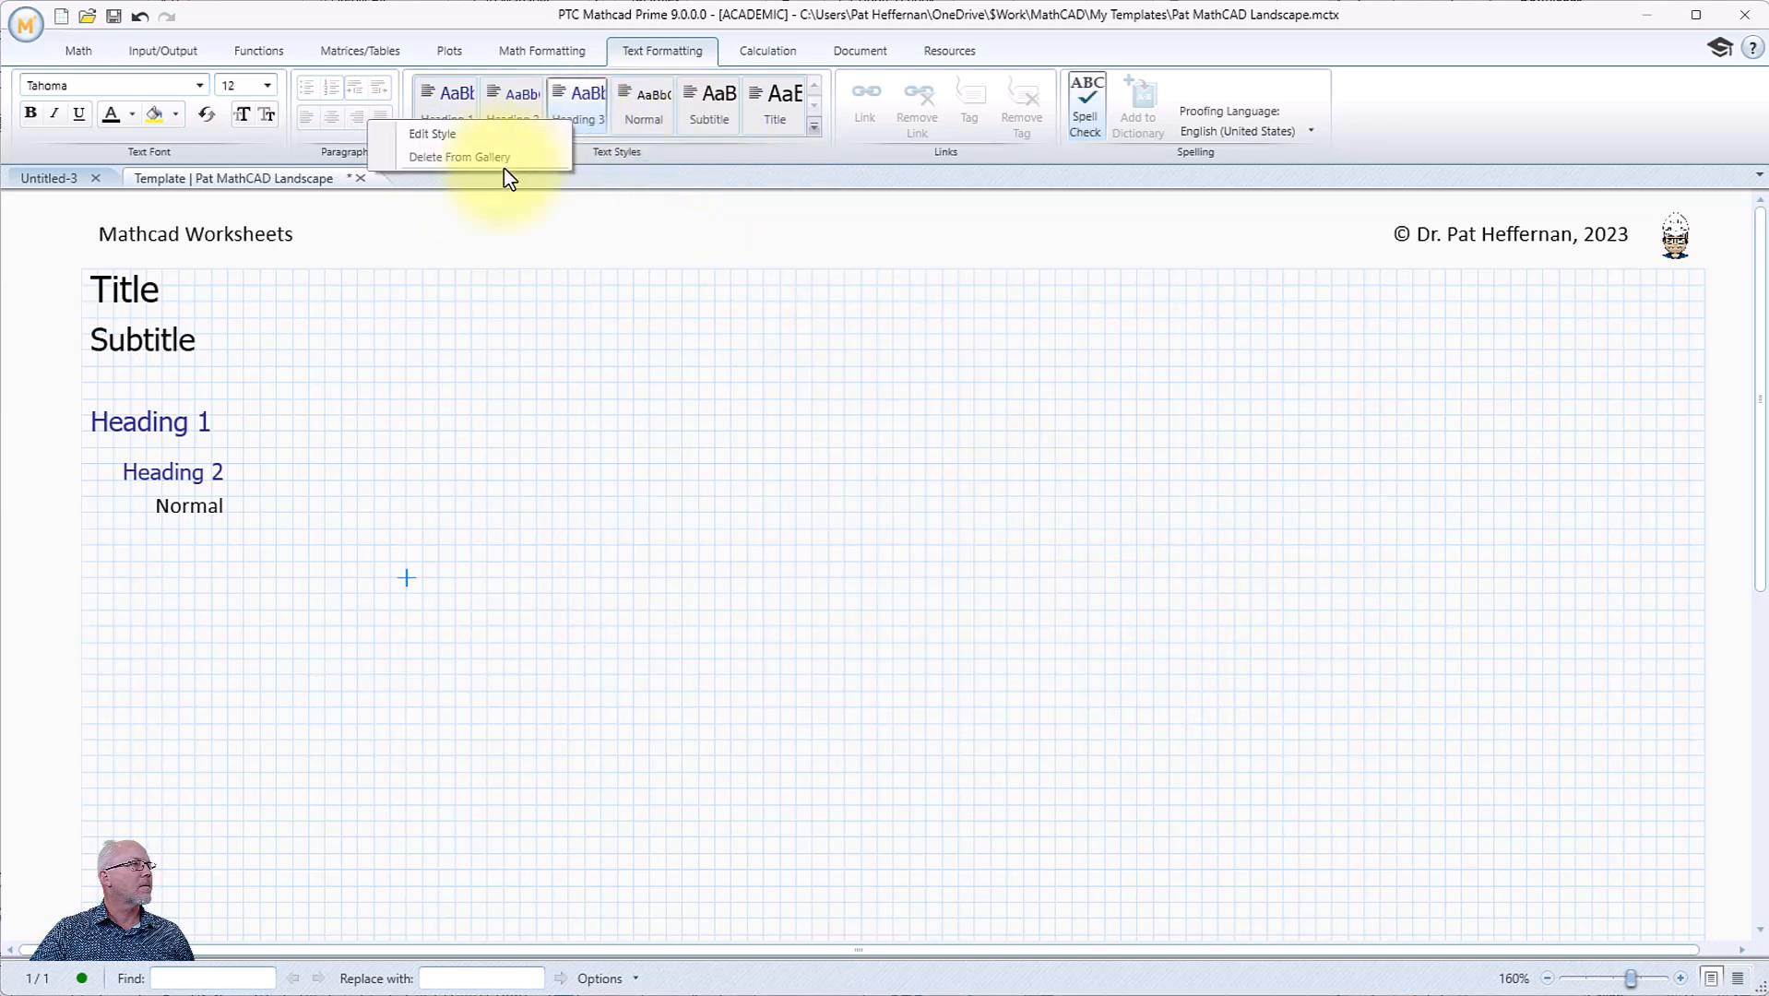
click(552, 269)
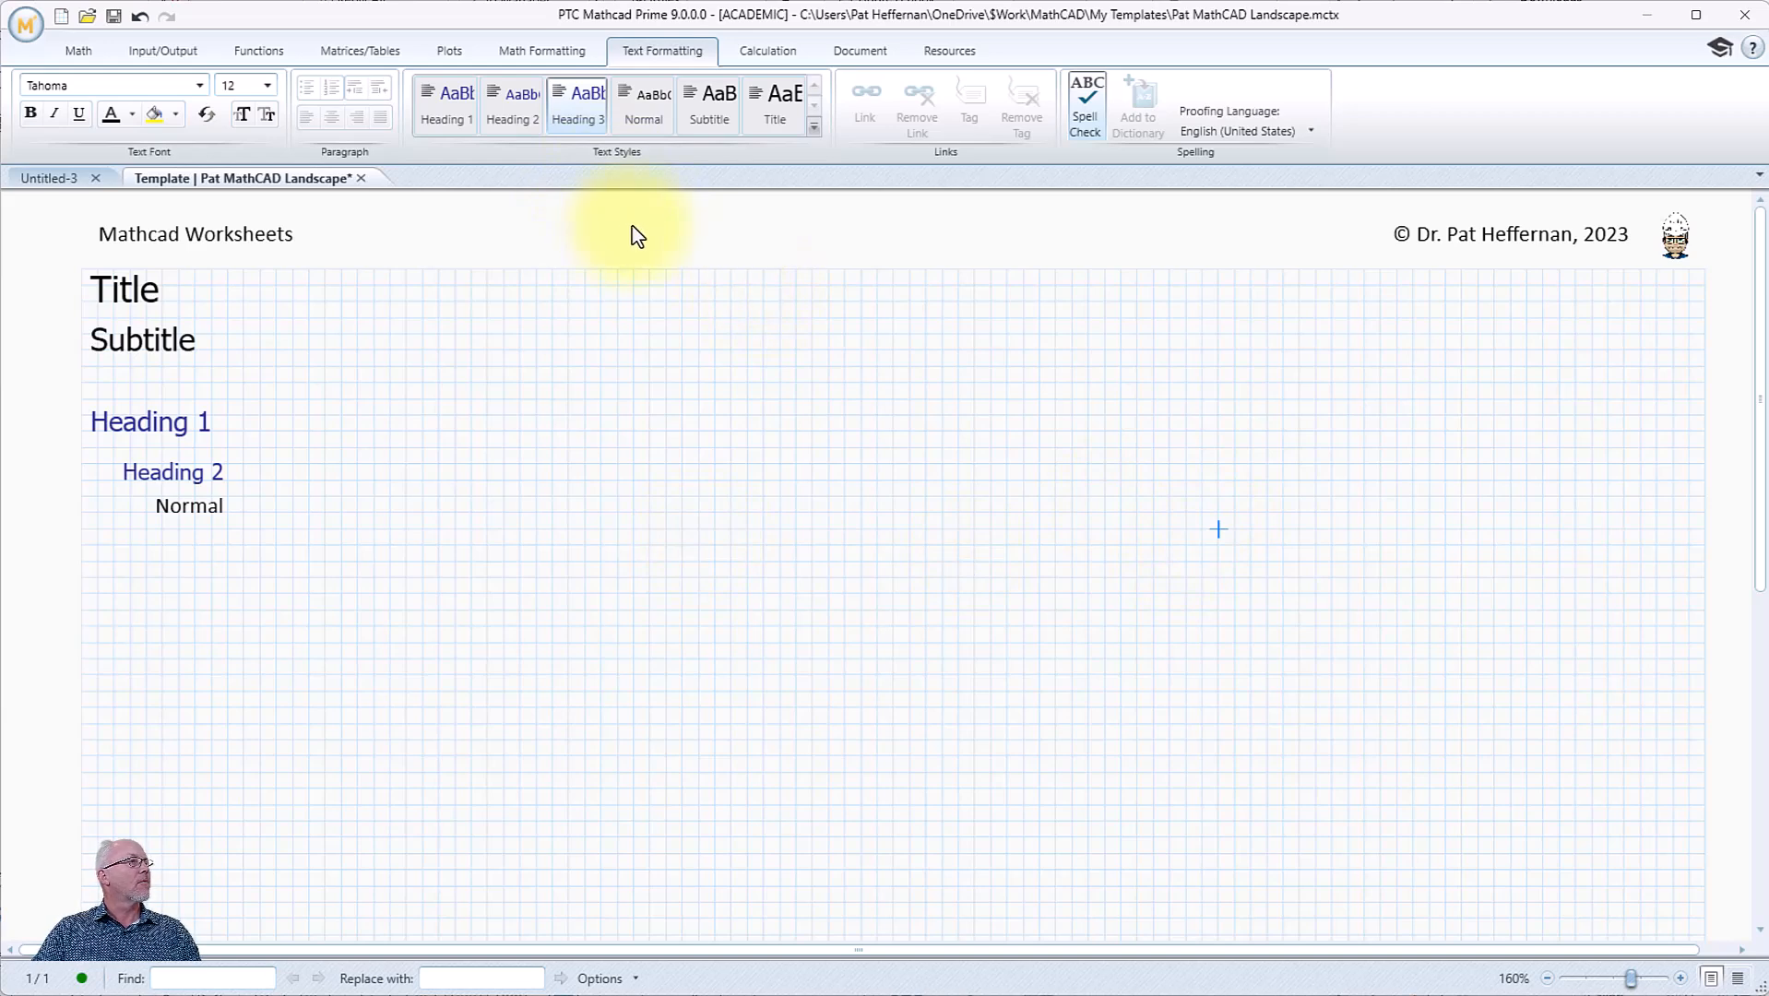
- Create a new text style named Reference, based on Normal, with the dark blue font color #FF2E3192
click(811, 128)
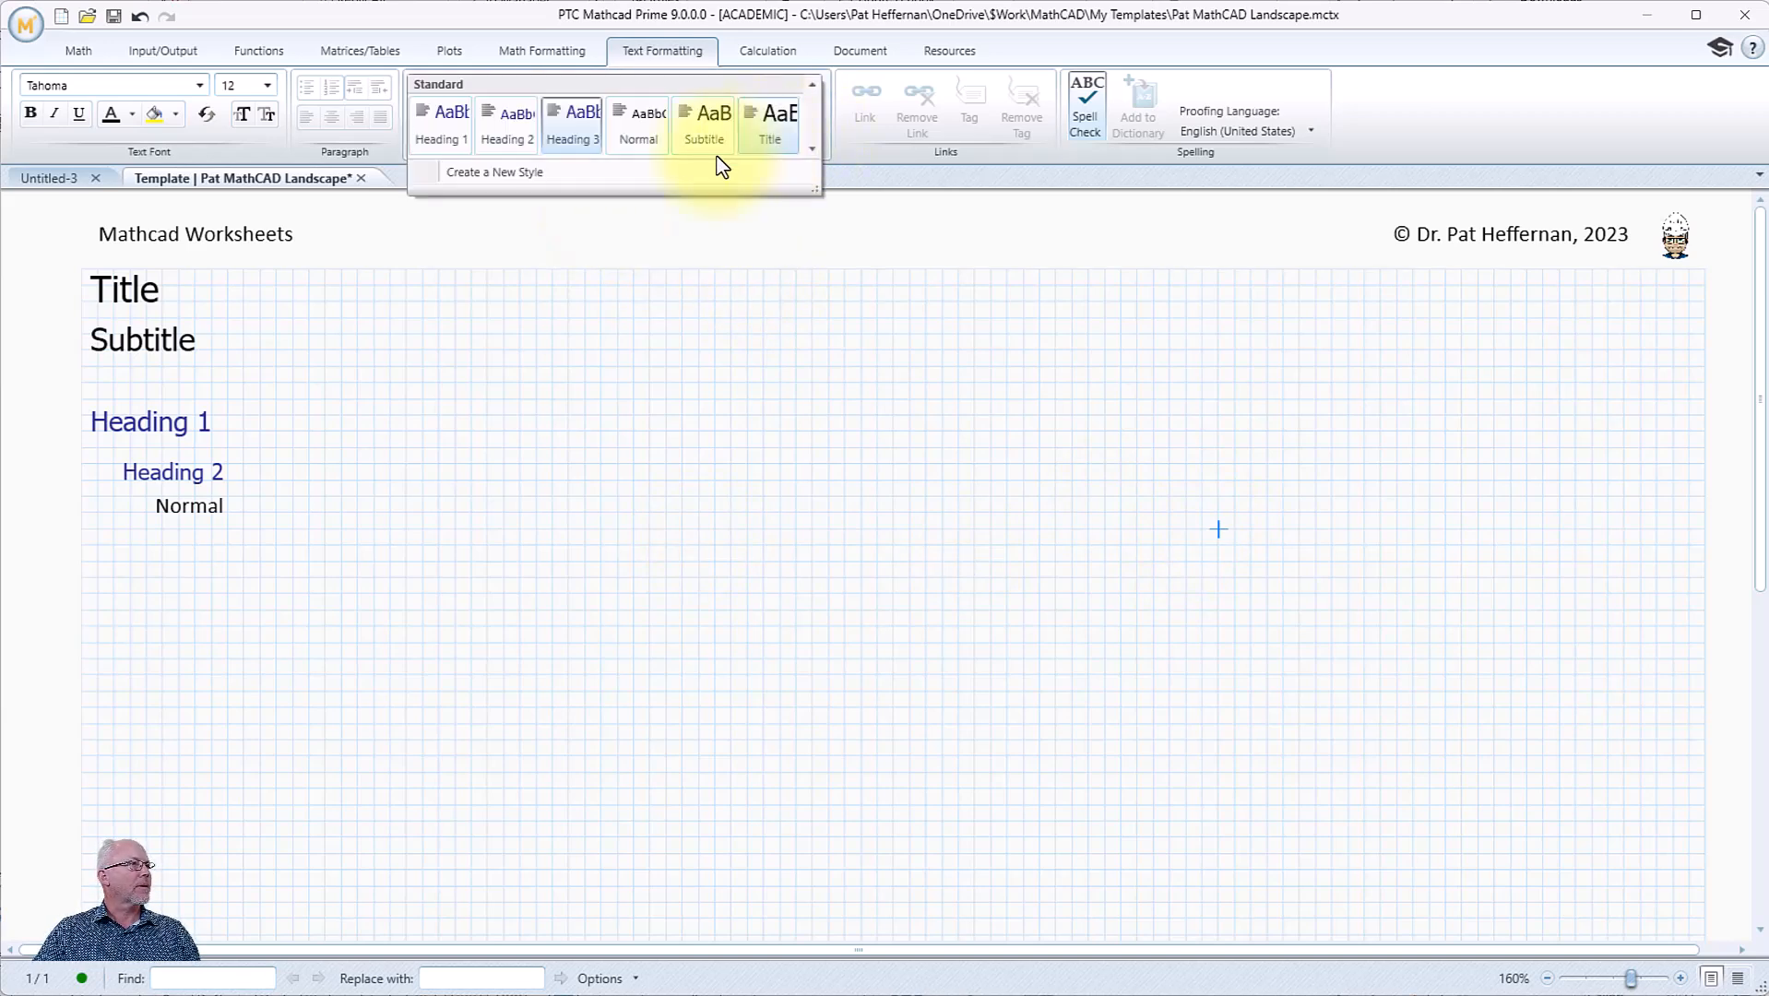
click(525, 170)
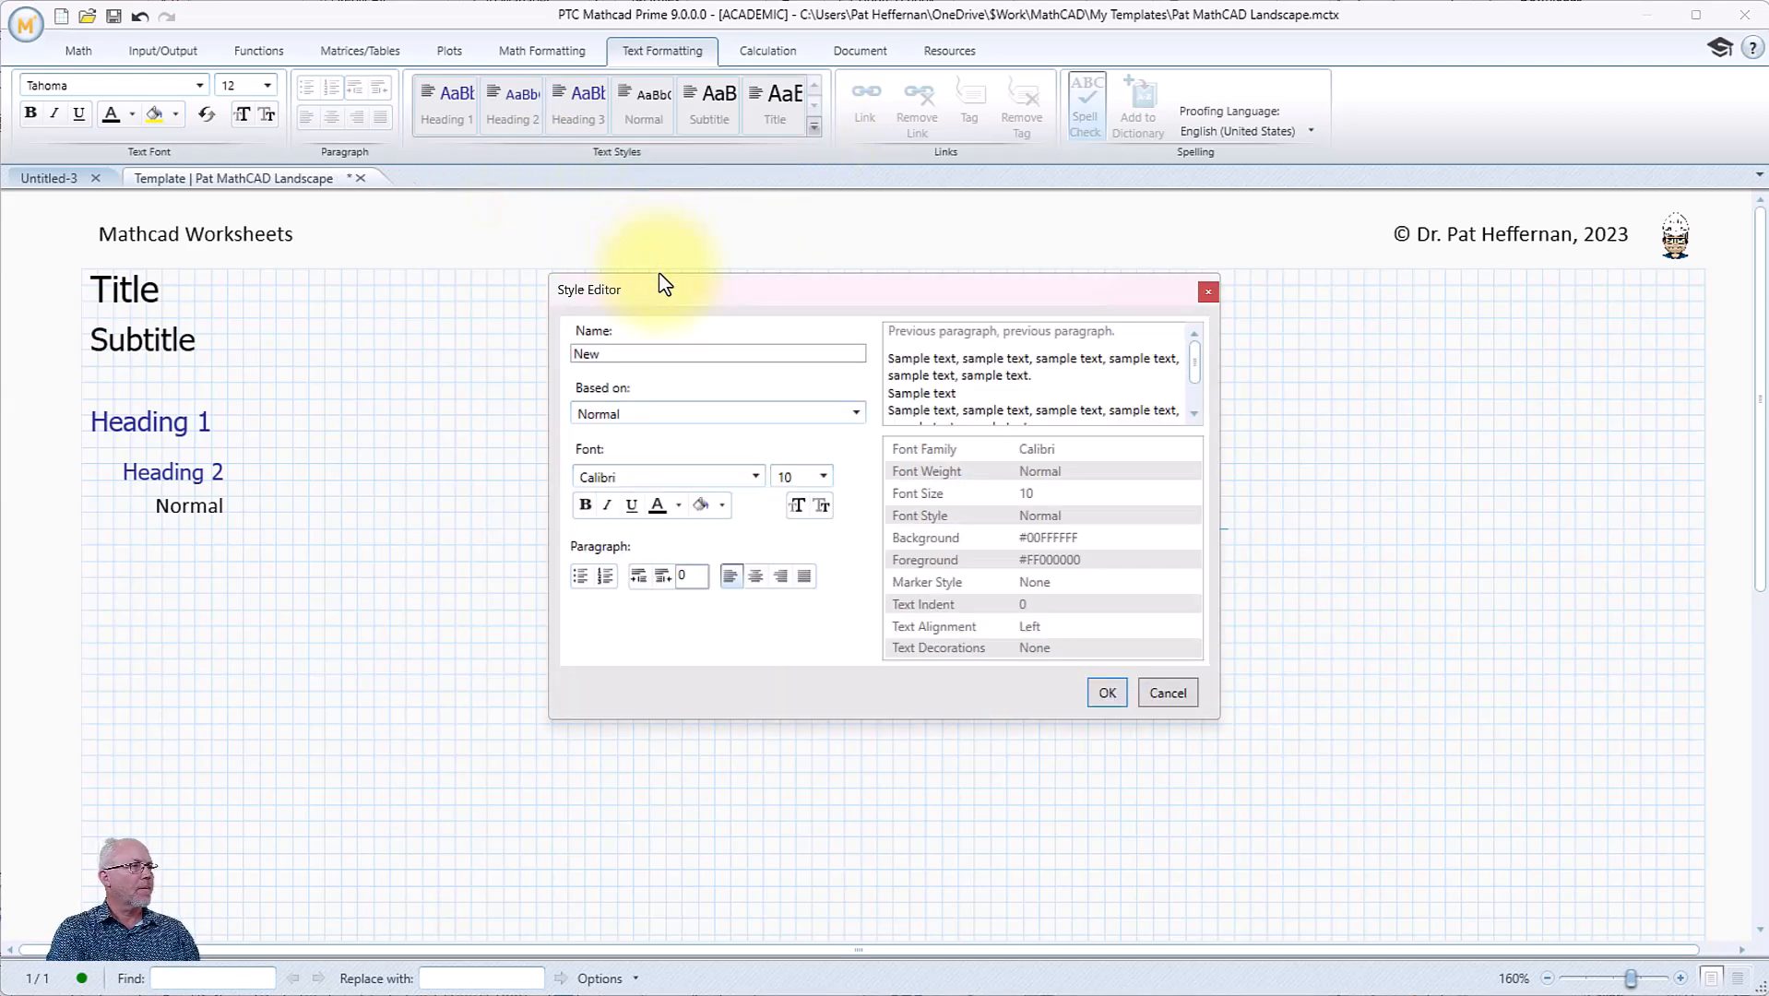
click(663, 354)
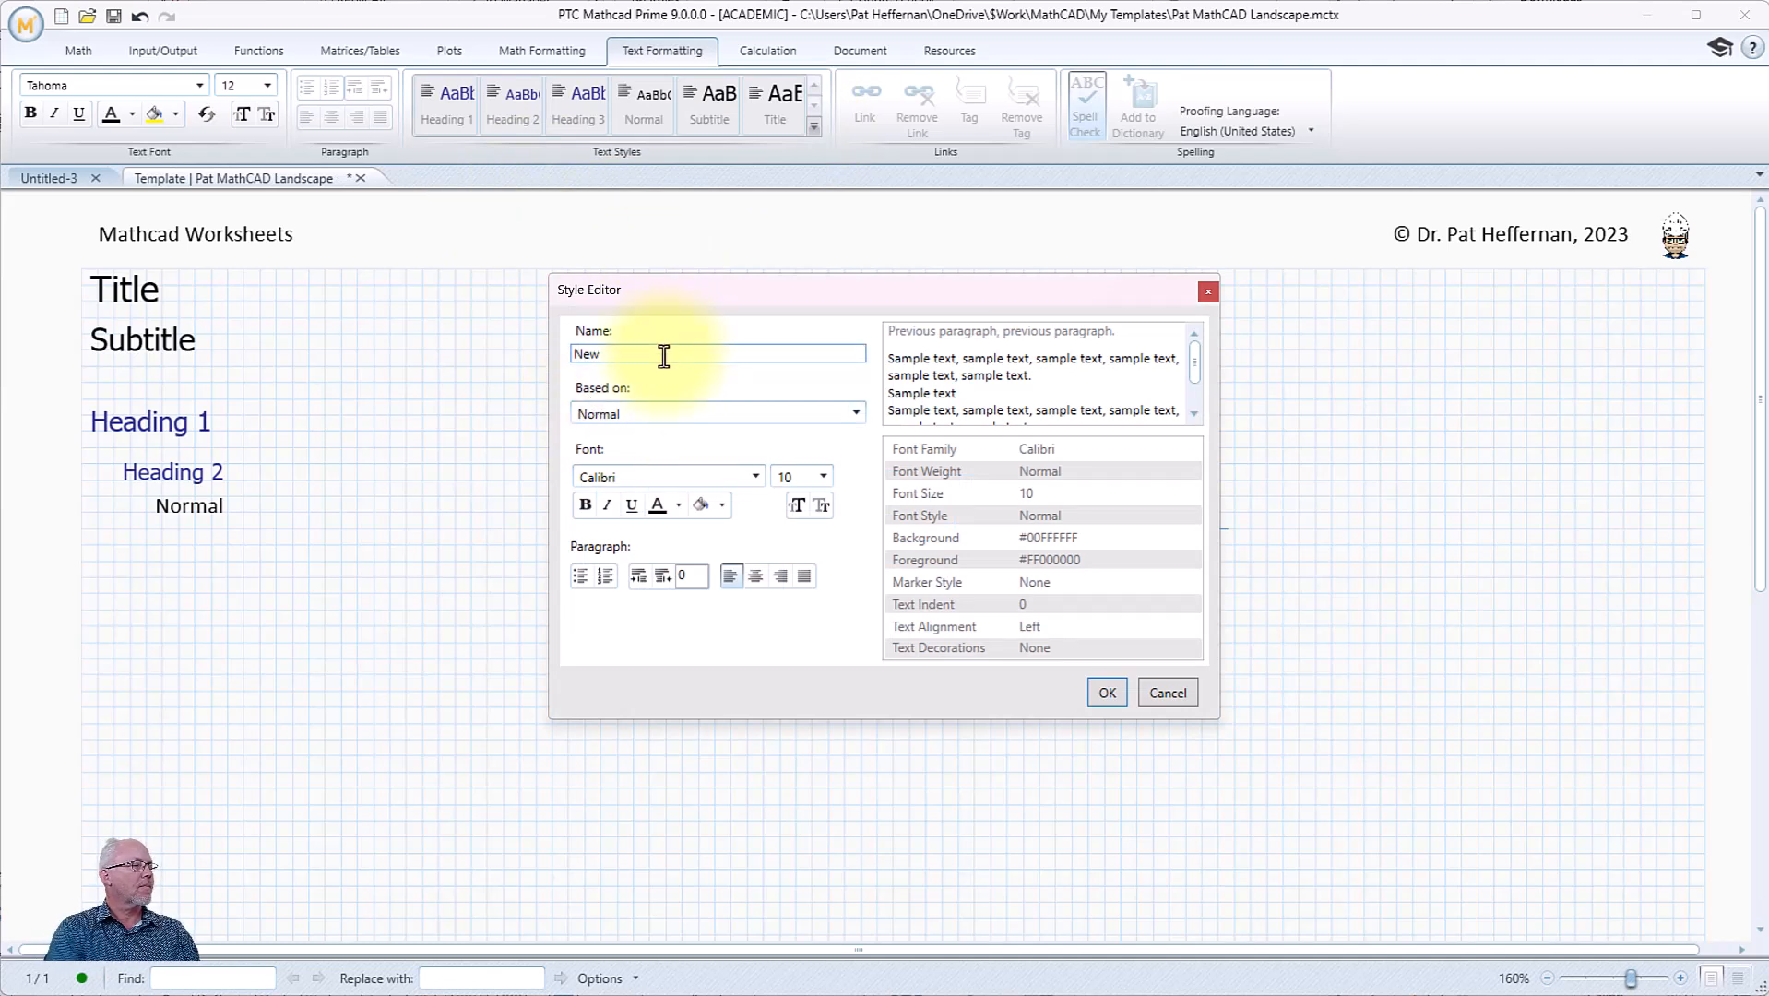
key(BackSpace)
text(Reference)
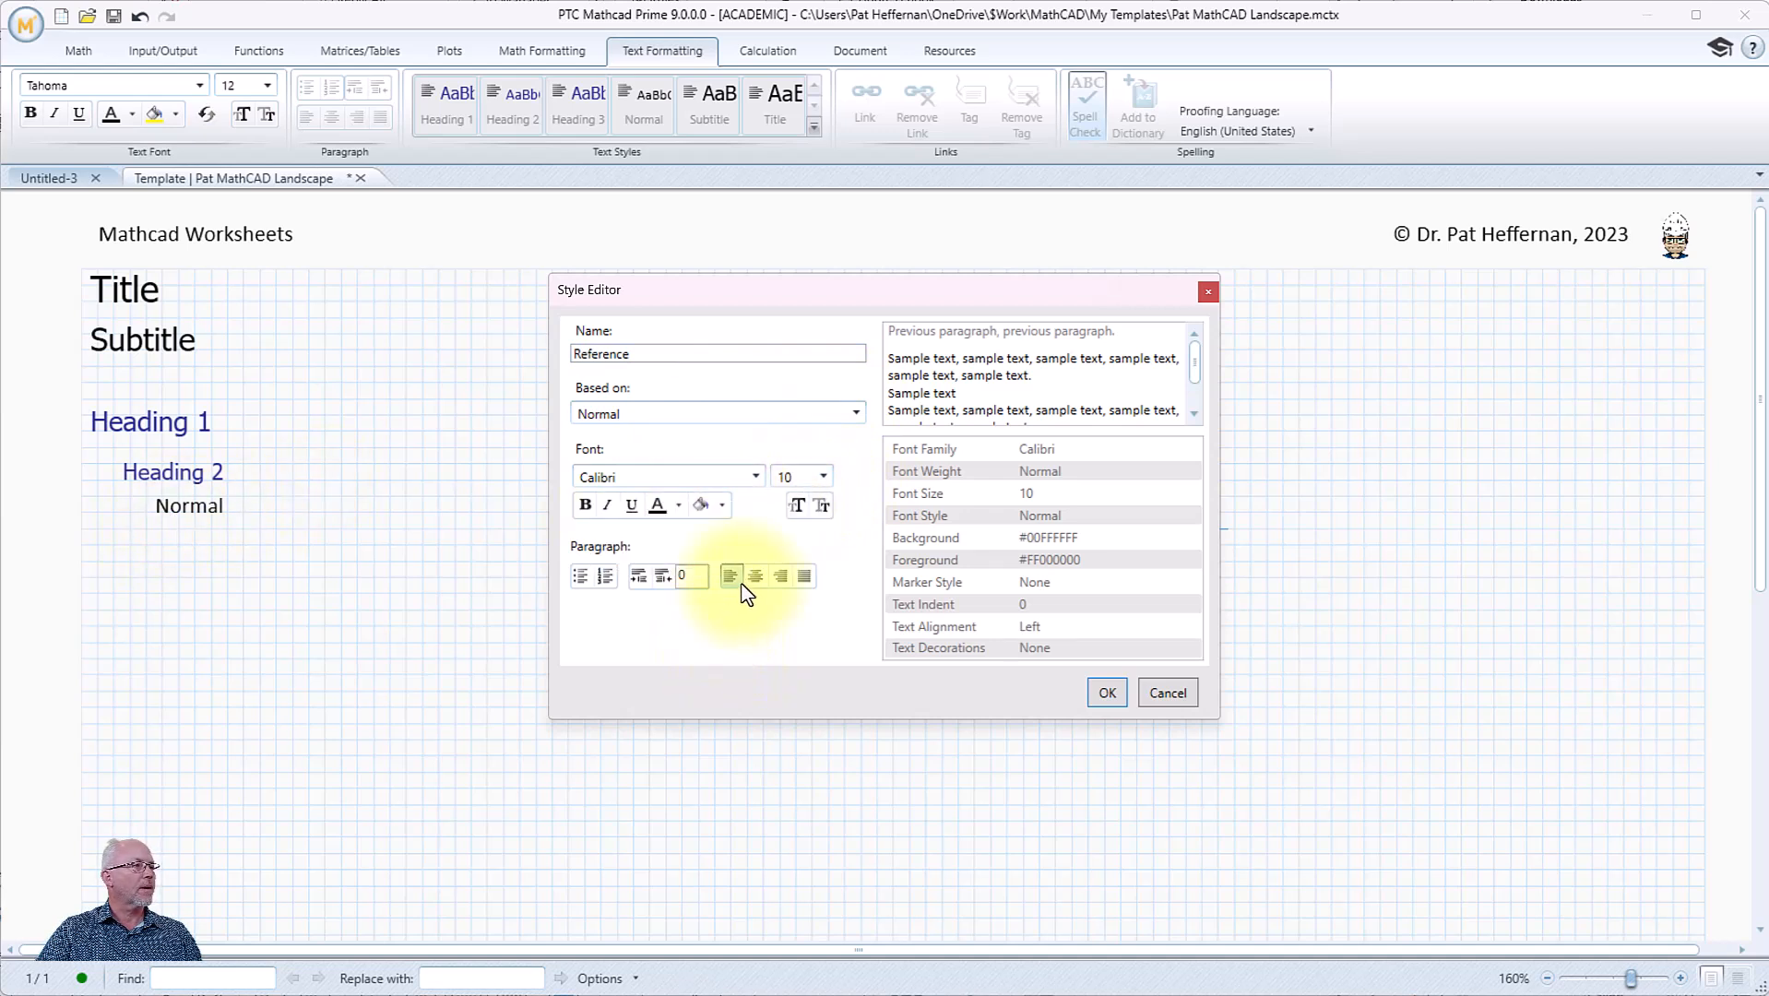
click(680, 507)
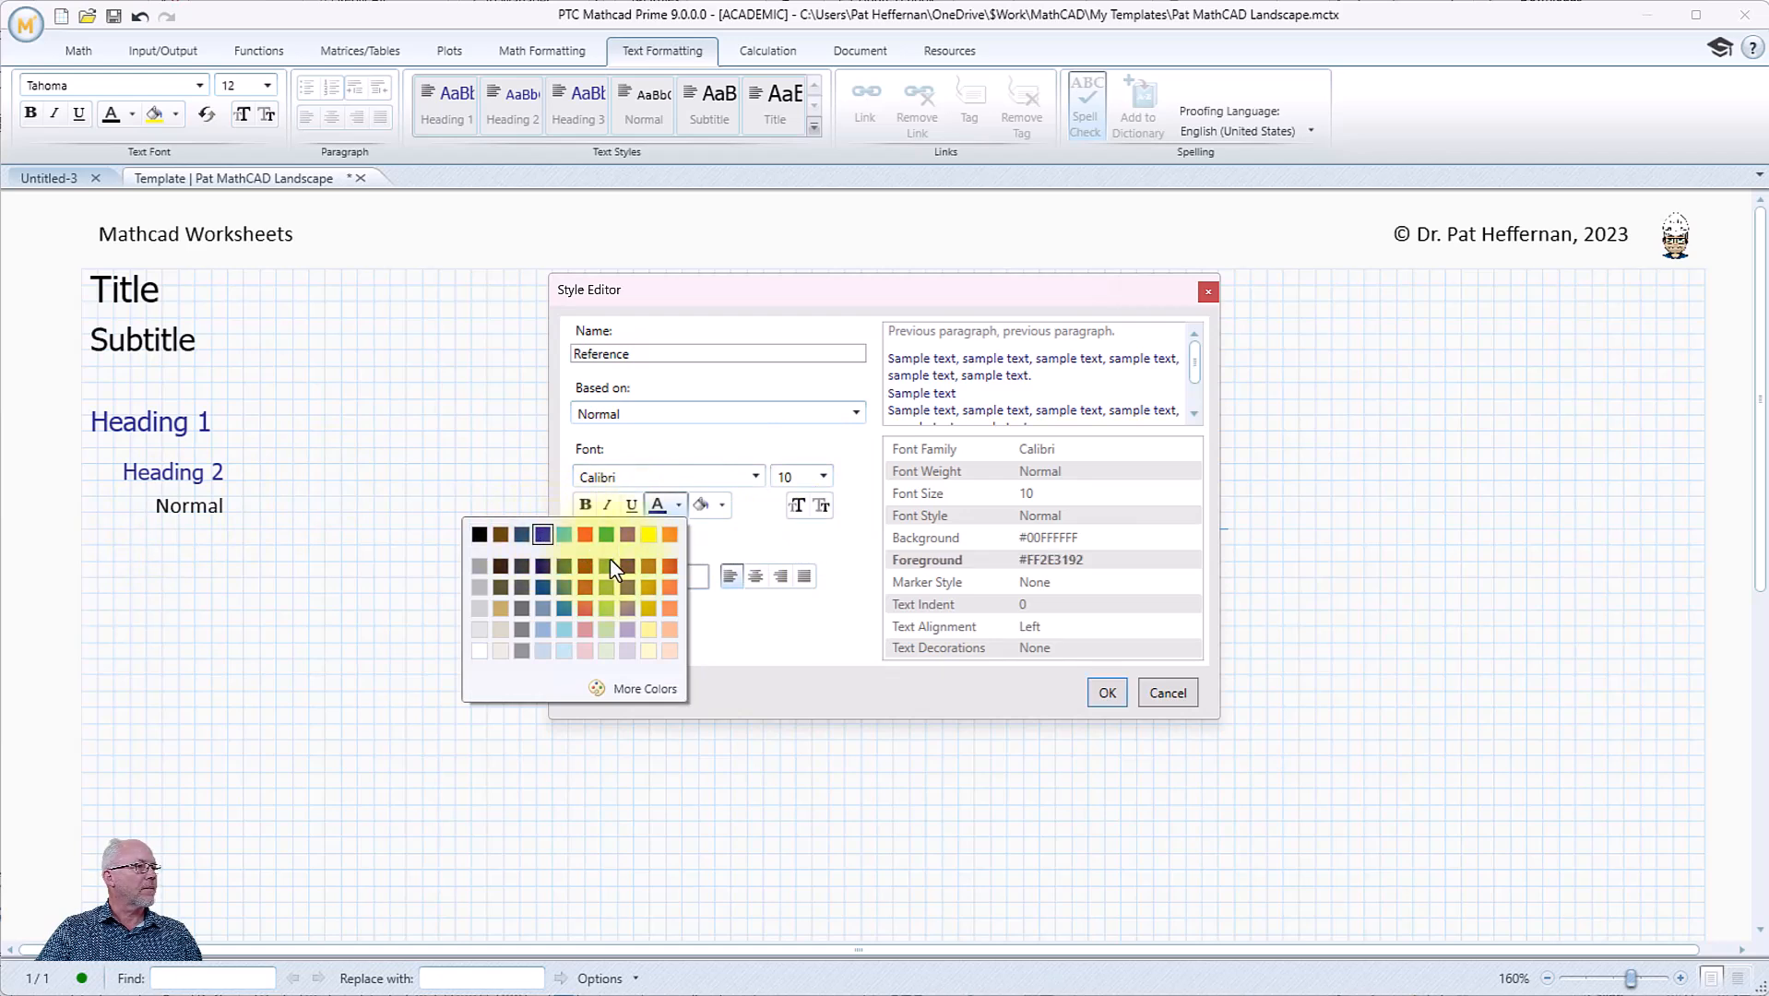
click(1104, 695)
click(1105, 693)
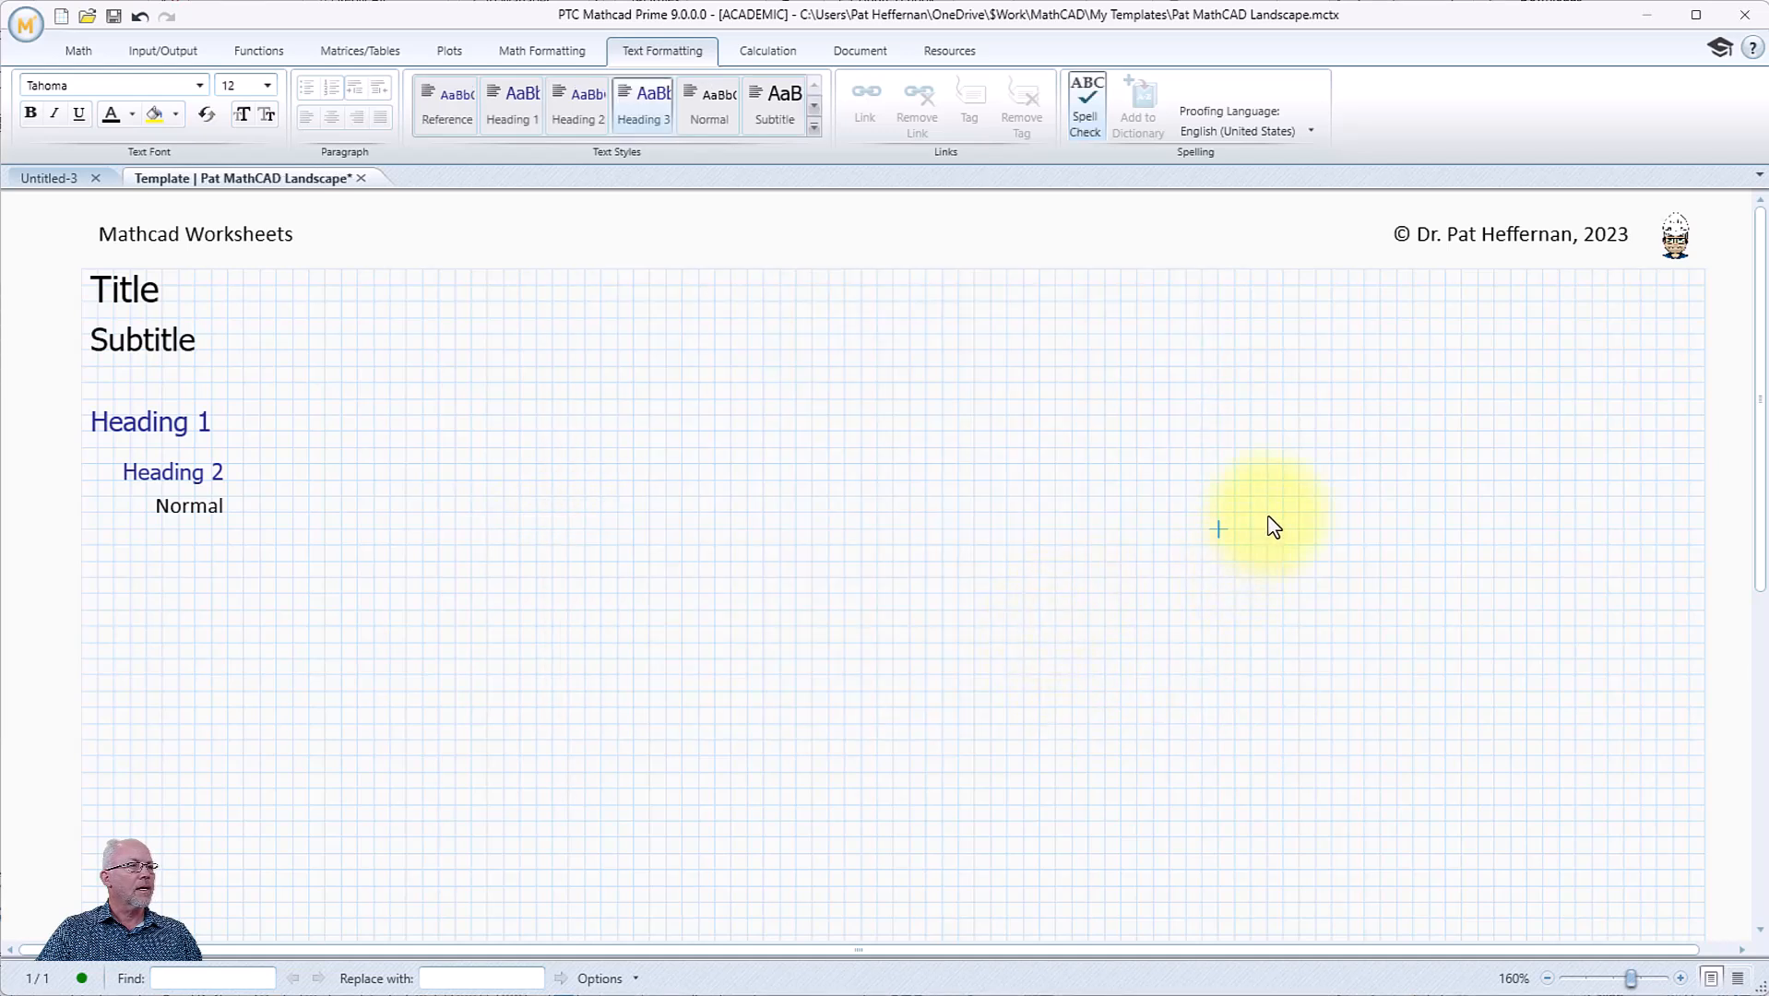
- Add a text region reading "Reference" in the empty right-hand part of the page
text(Refernece)
key(BackSpace)
key(BackSpace)
key(BackSpace)
key(BackSpace)
text(ence)
key(BackSpace)
key(BackSpace)
text(ce)
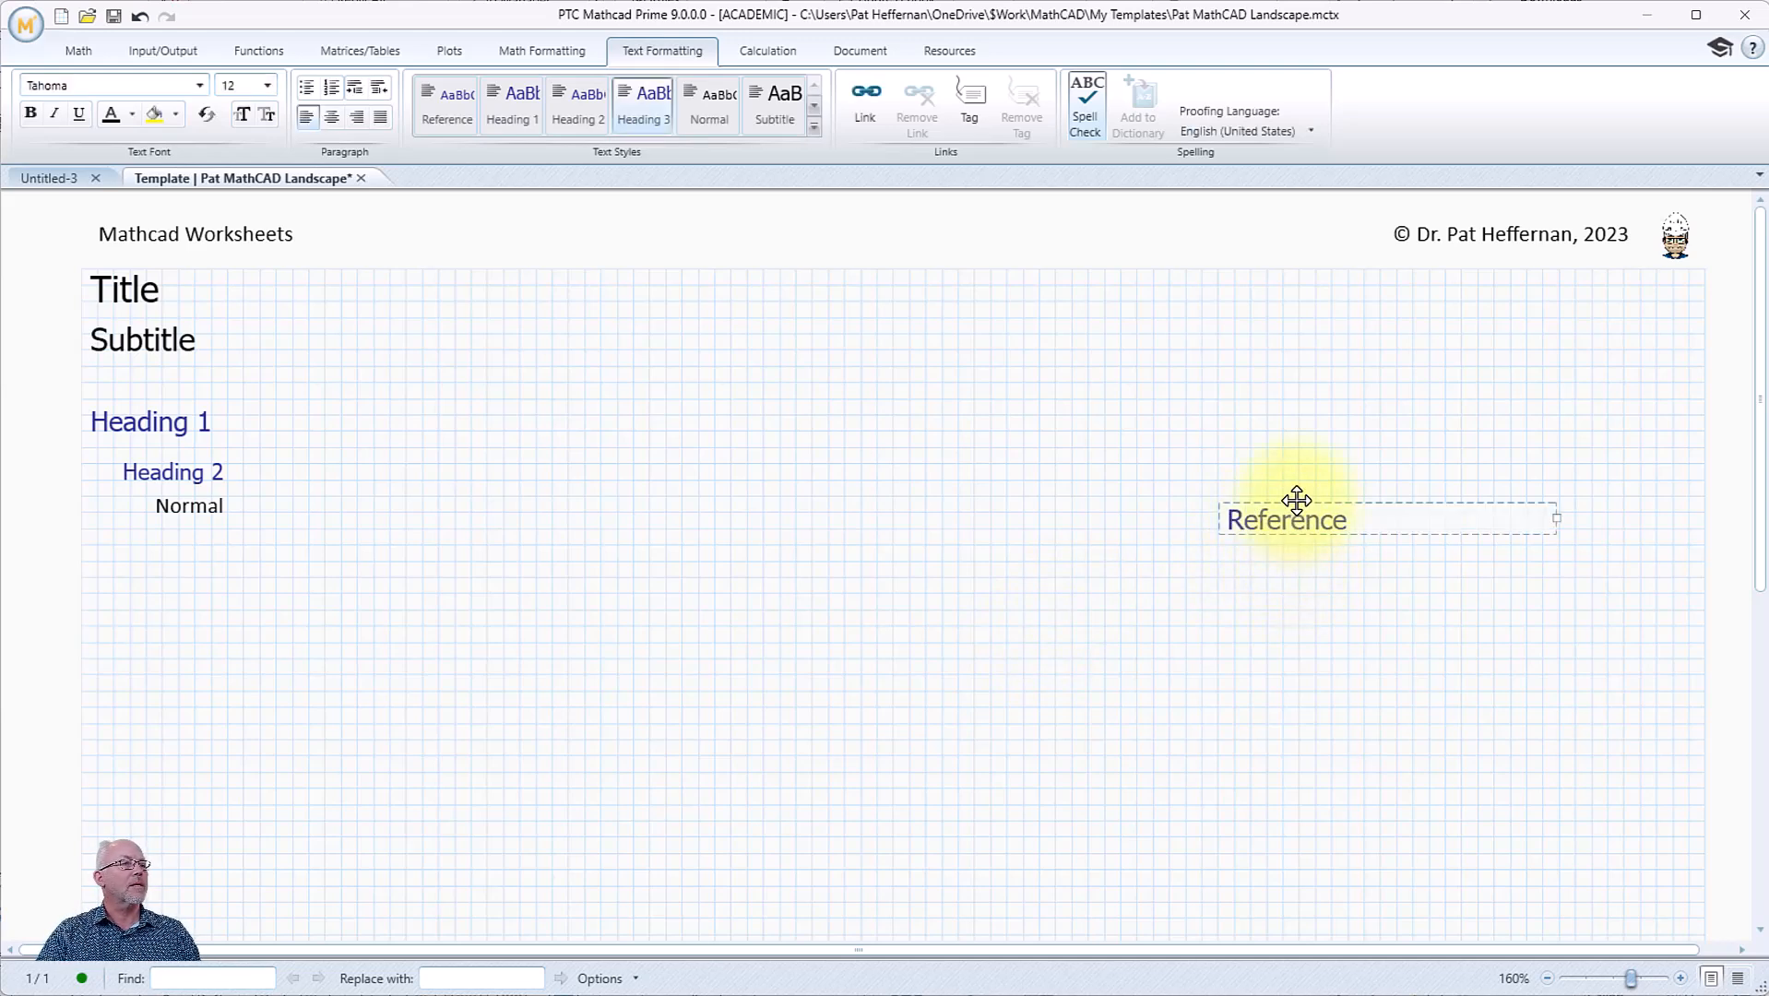
- Apply the Reference style to the Reference text and move it toward the page's right edge, level with the Normal text
click(1295, 500)
click(447, 104)
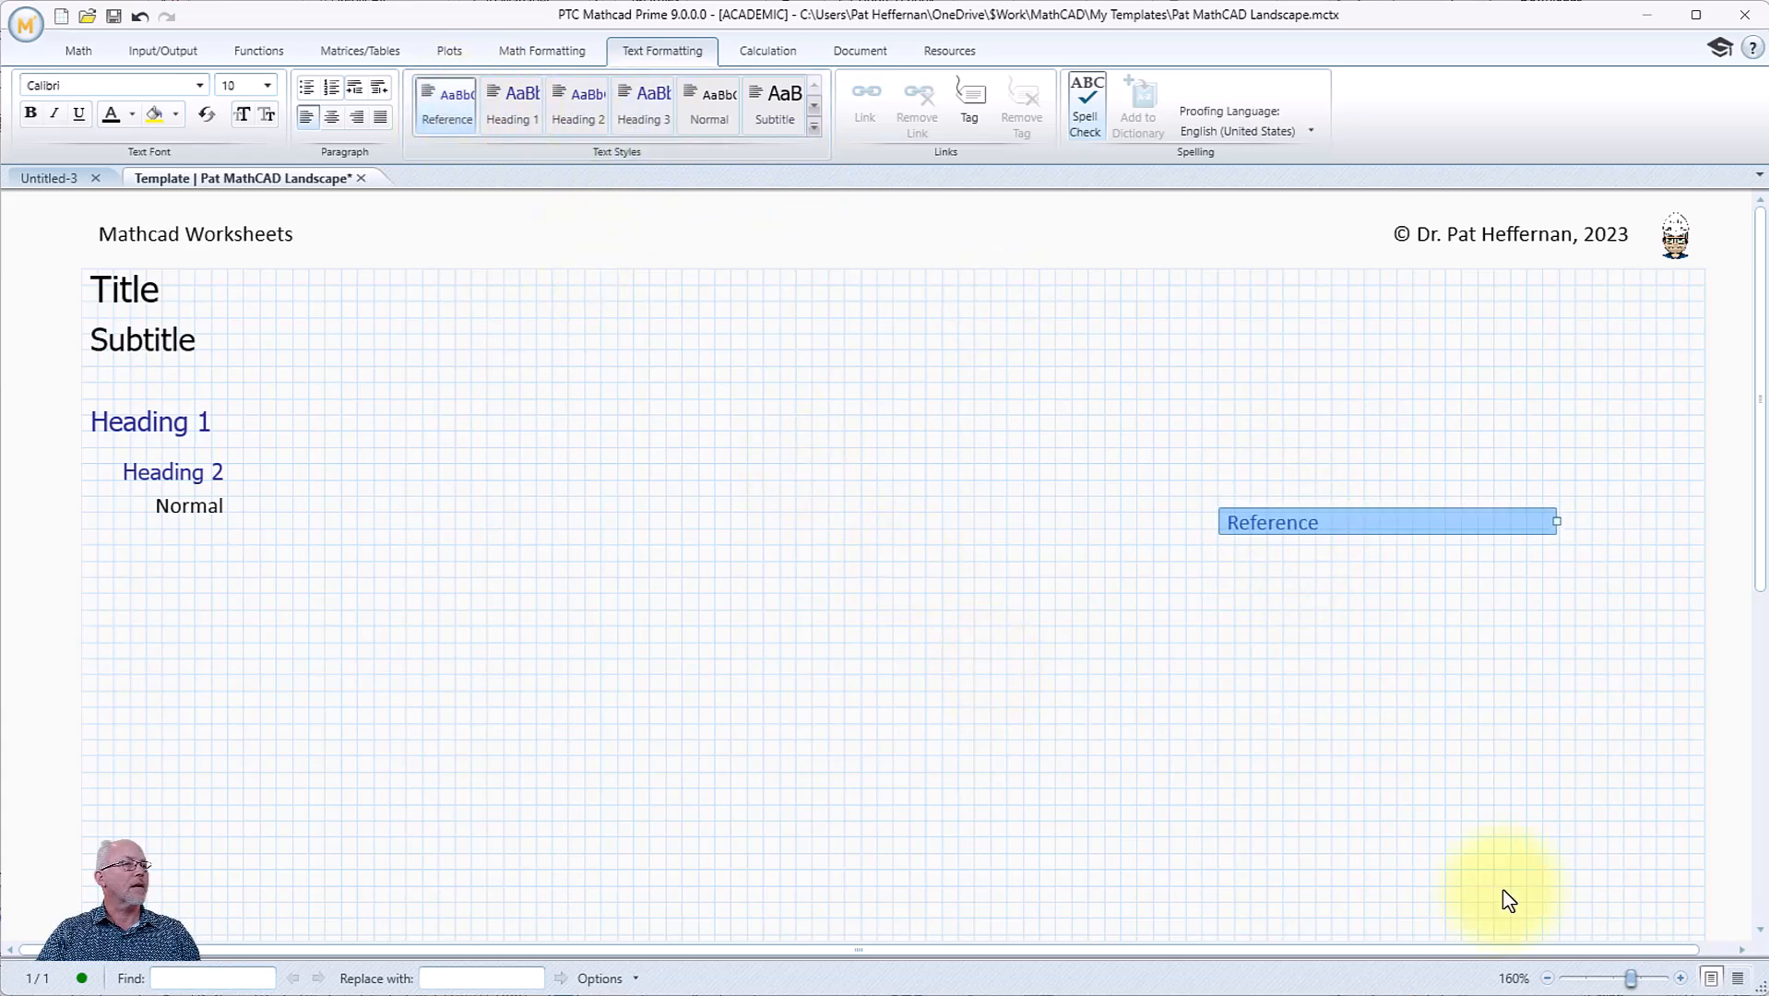
click(1592, 684)
click(1317, 524)
drag(1284, 510, 1423, 495)
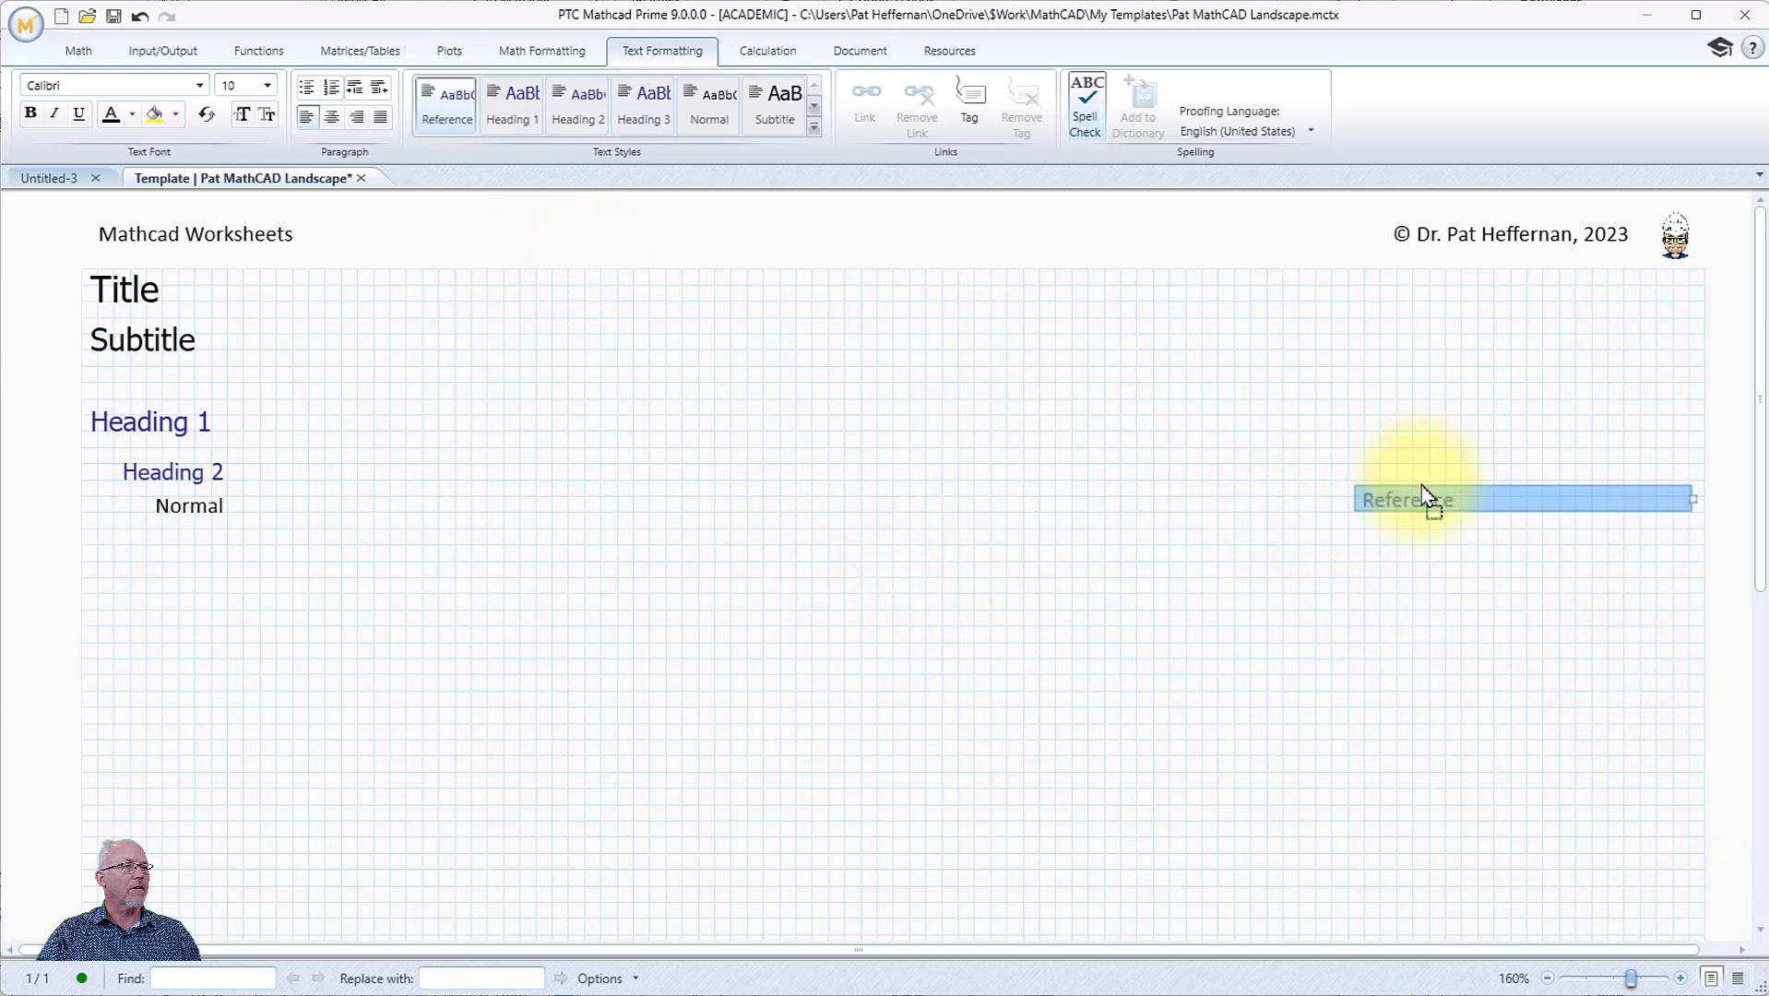
click(1380, 610)
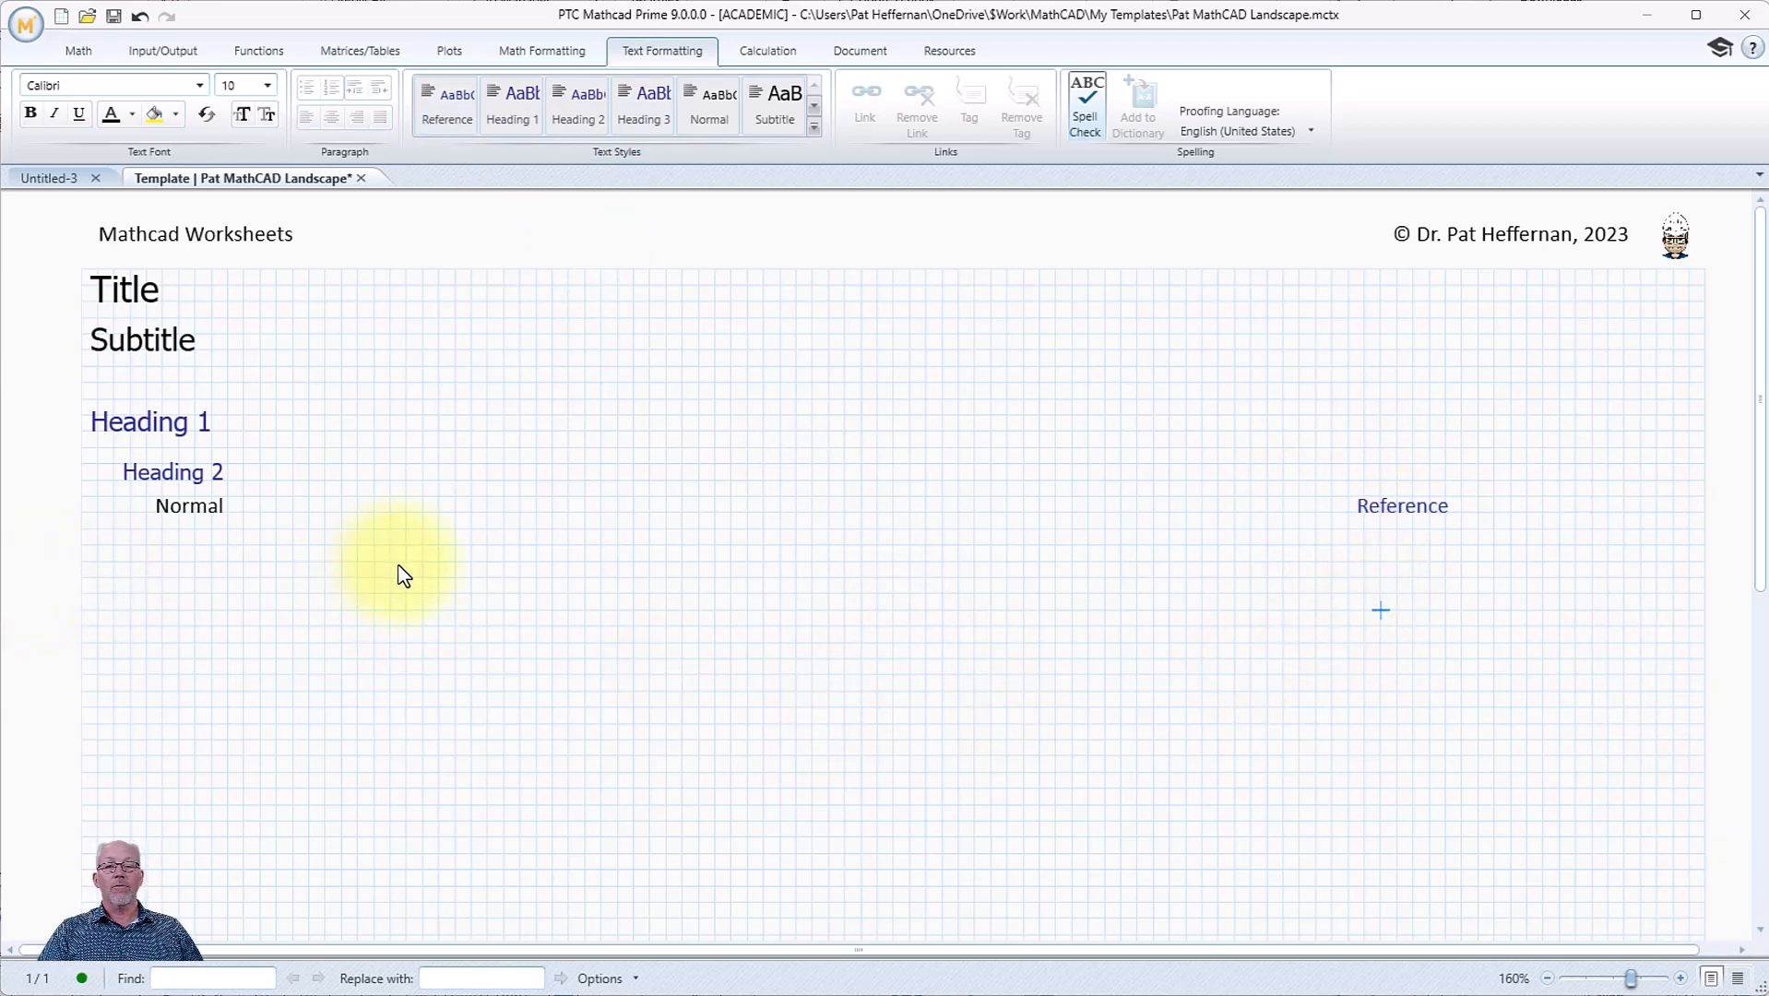
- Delete all the sample text from the landscape template, and save and close the template
drag(46, 267, 1471, 697)
key(Delete)
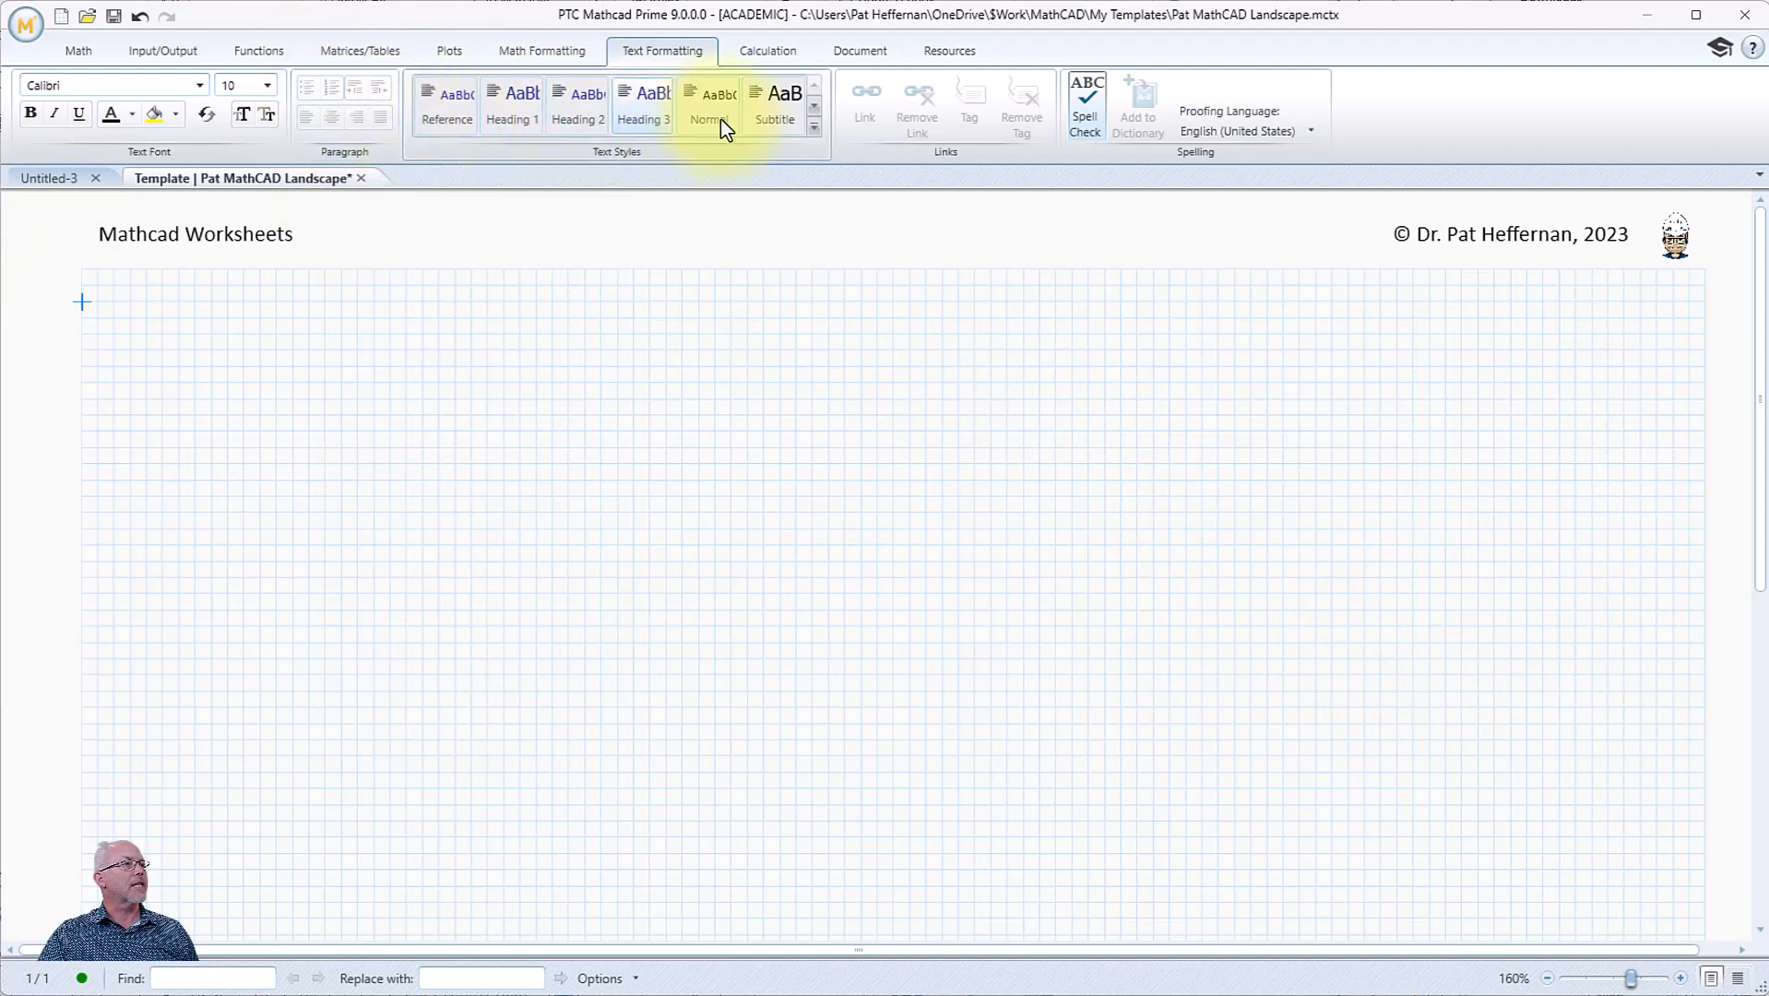
click(109, 17)
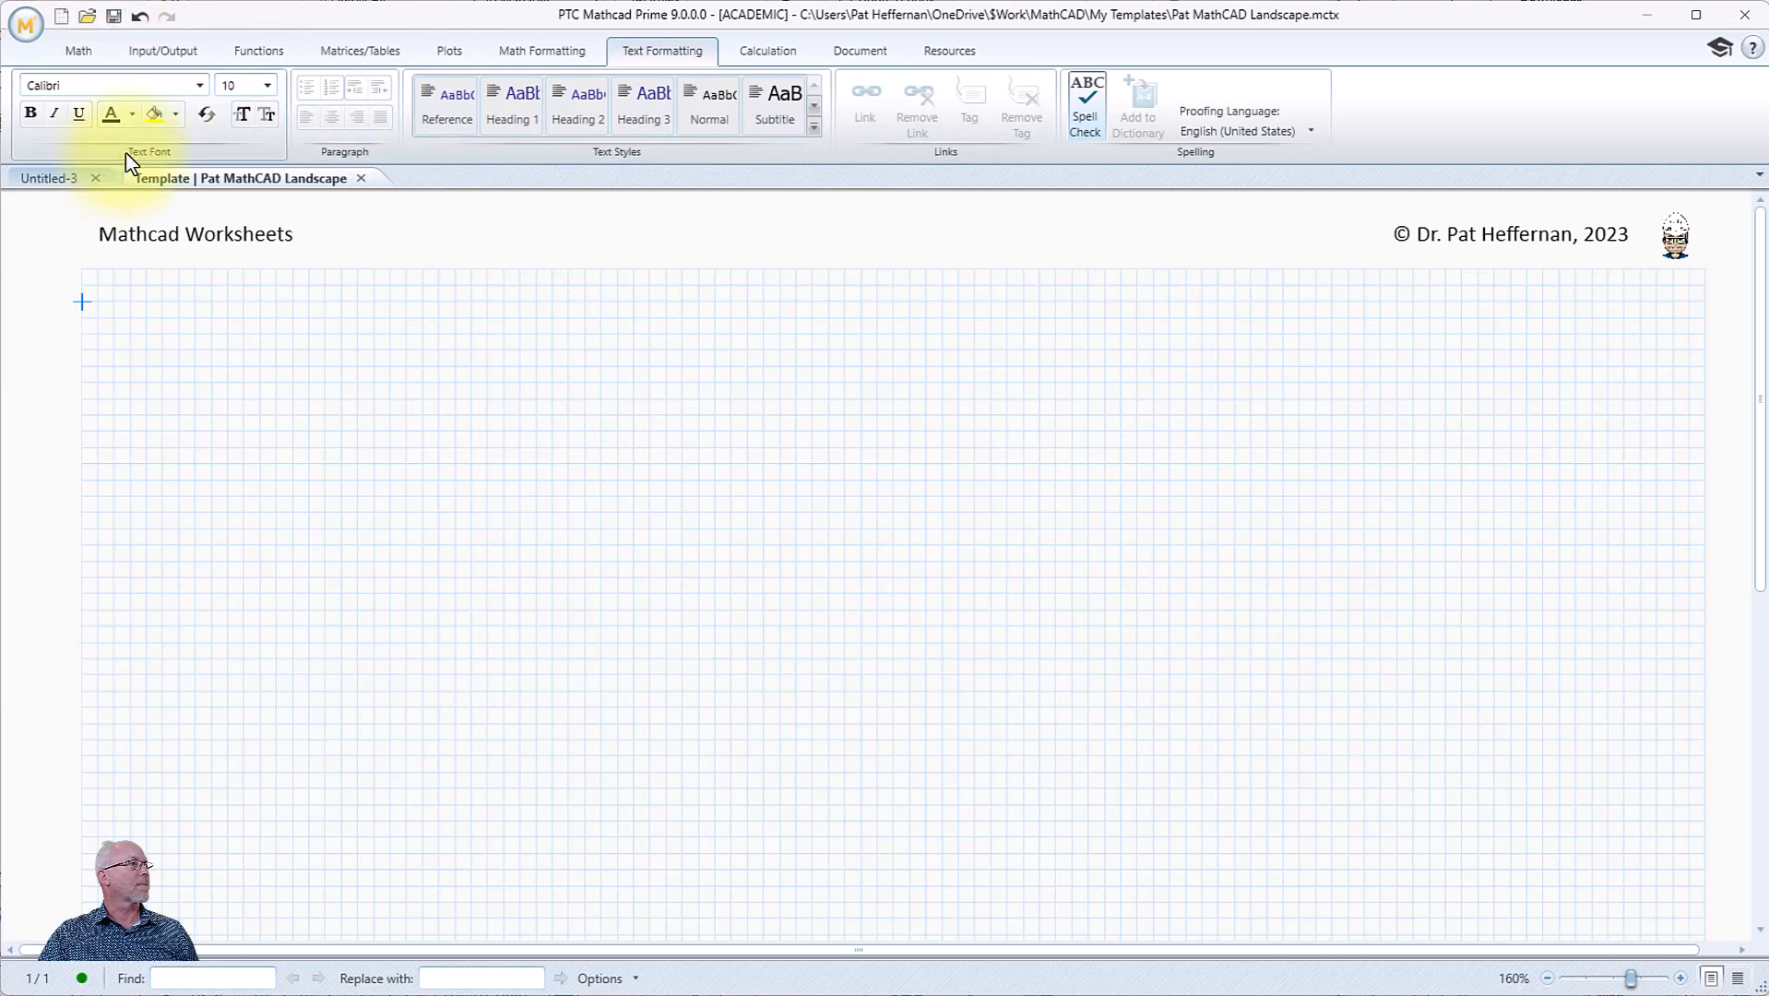
click(360, 178)
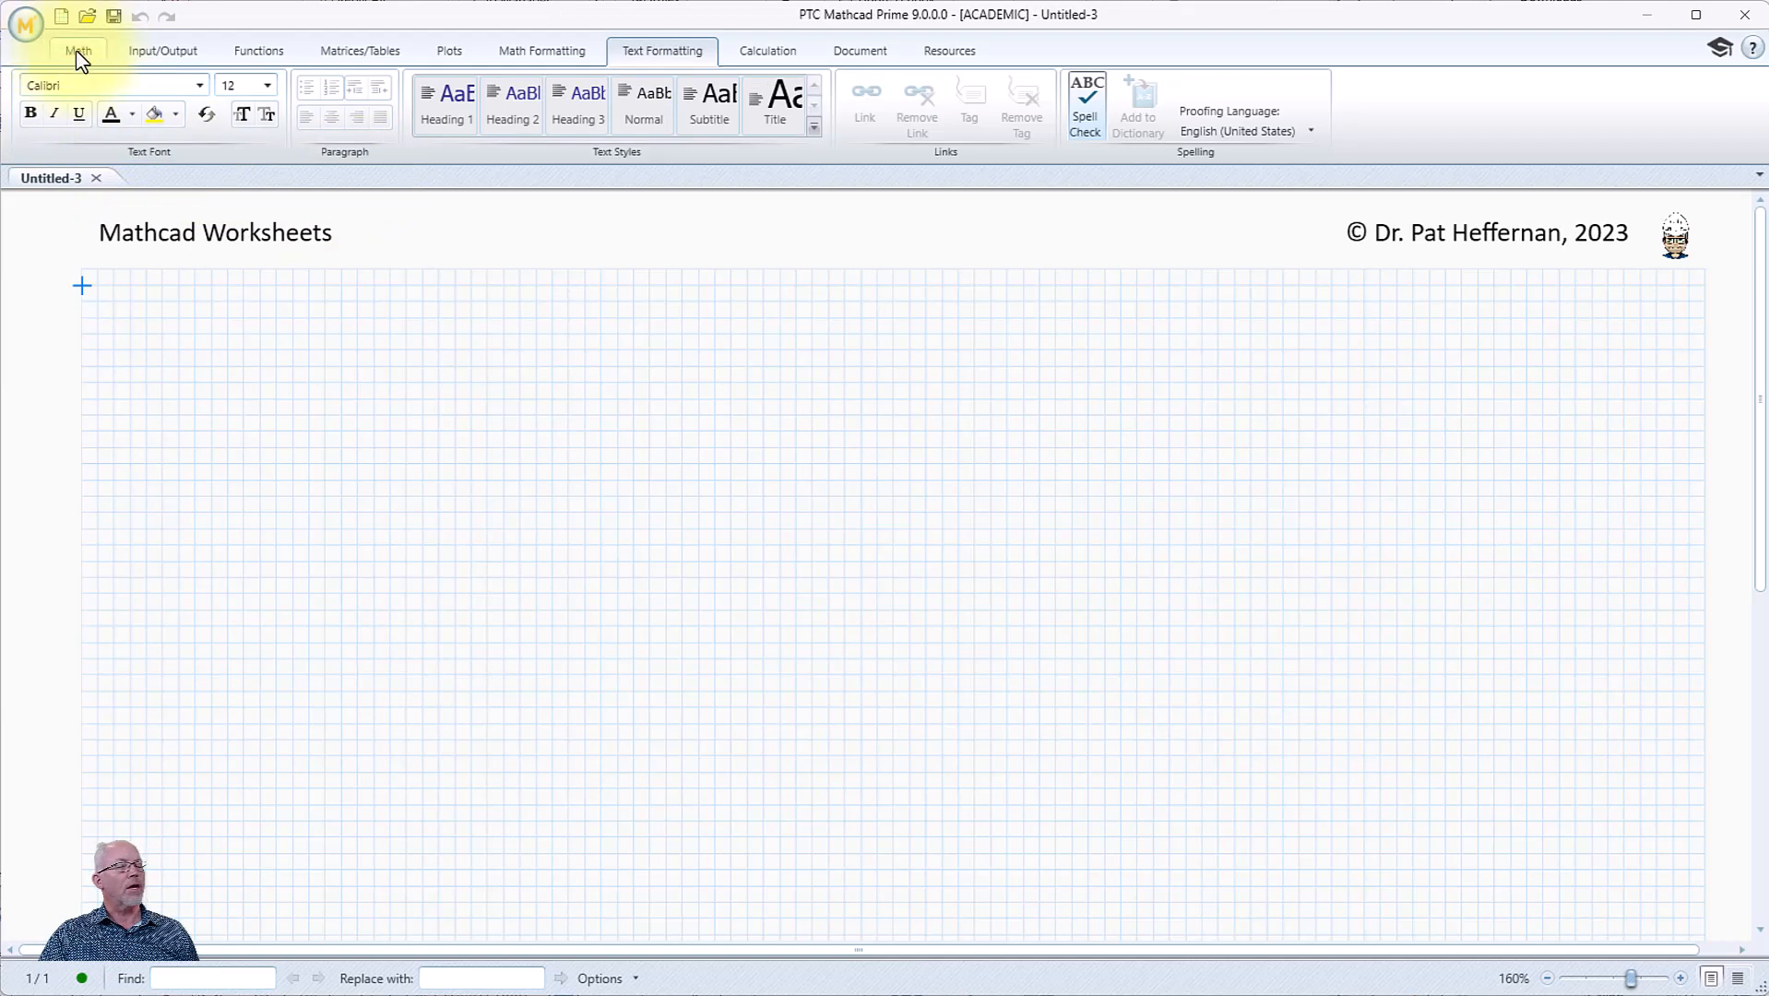
- Create a new worksheet from the default template and add a text region reading "Heading 1" in its upper part
click(60, 16)
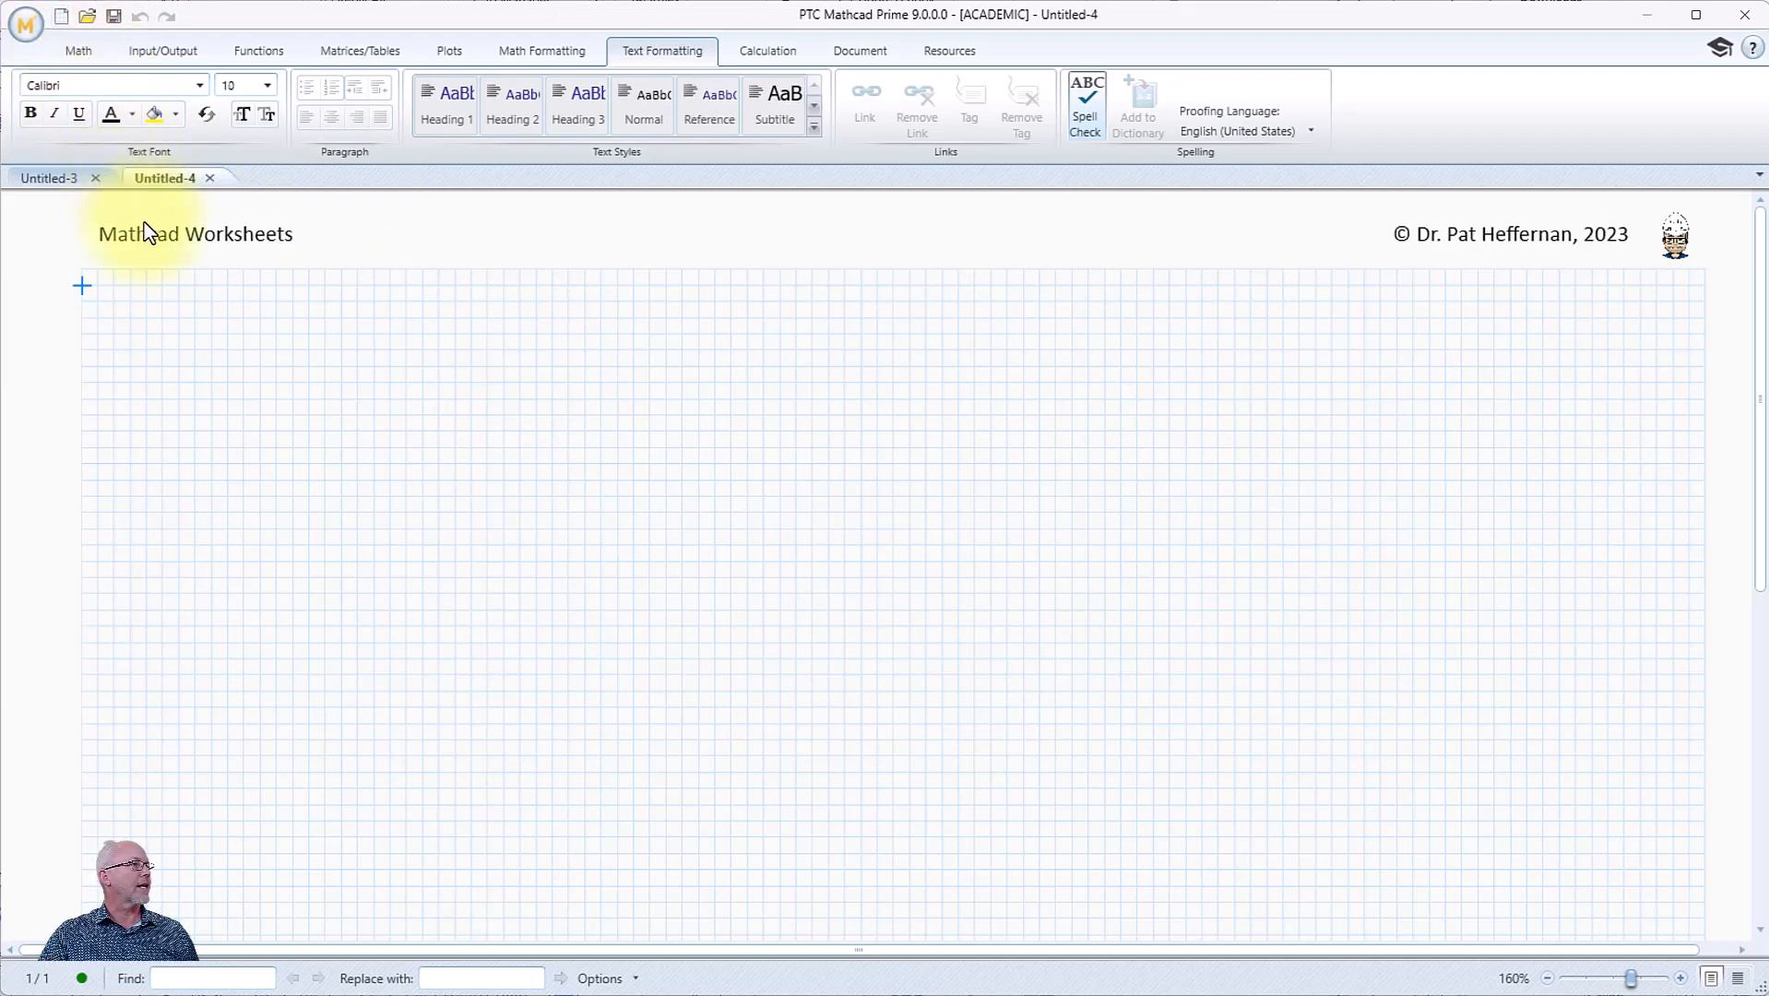
text(Heading 1)
click(703, 718)
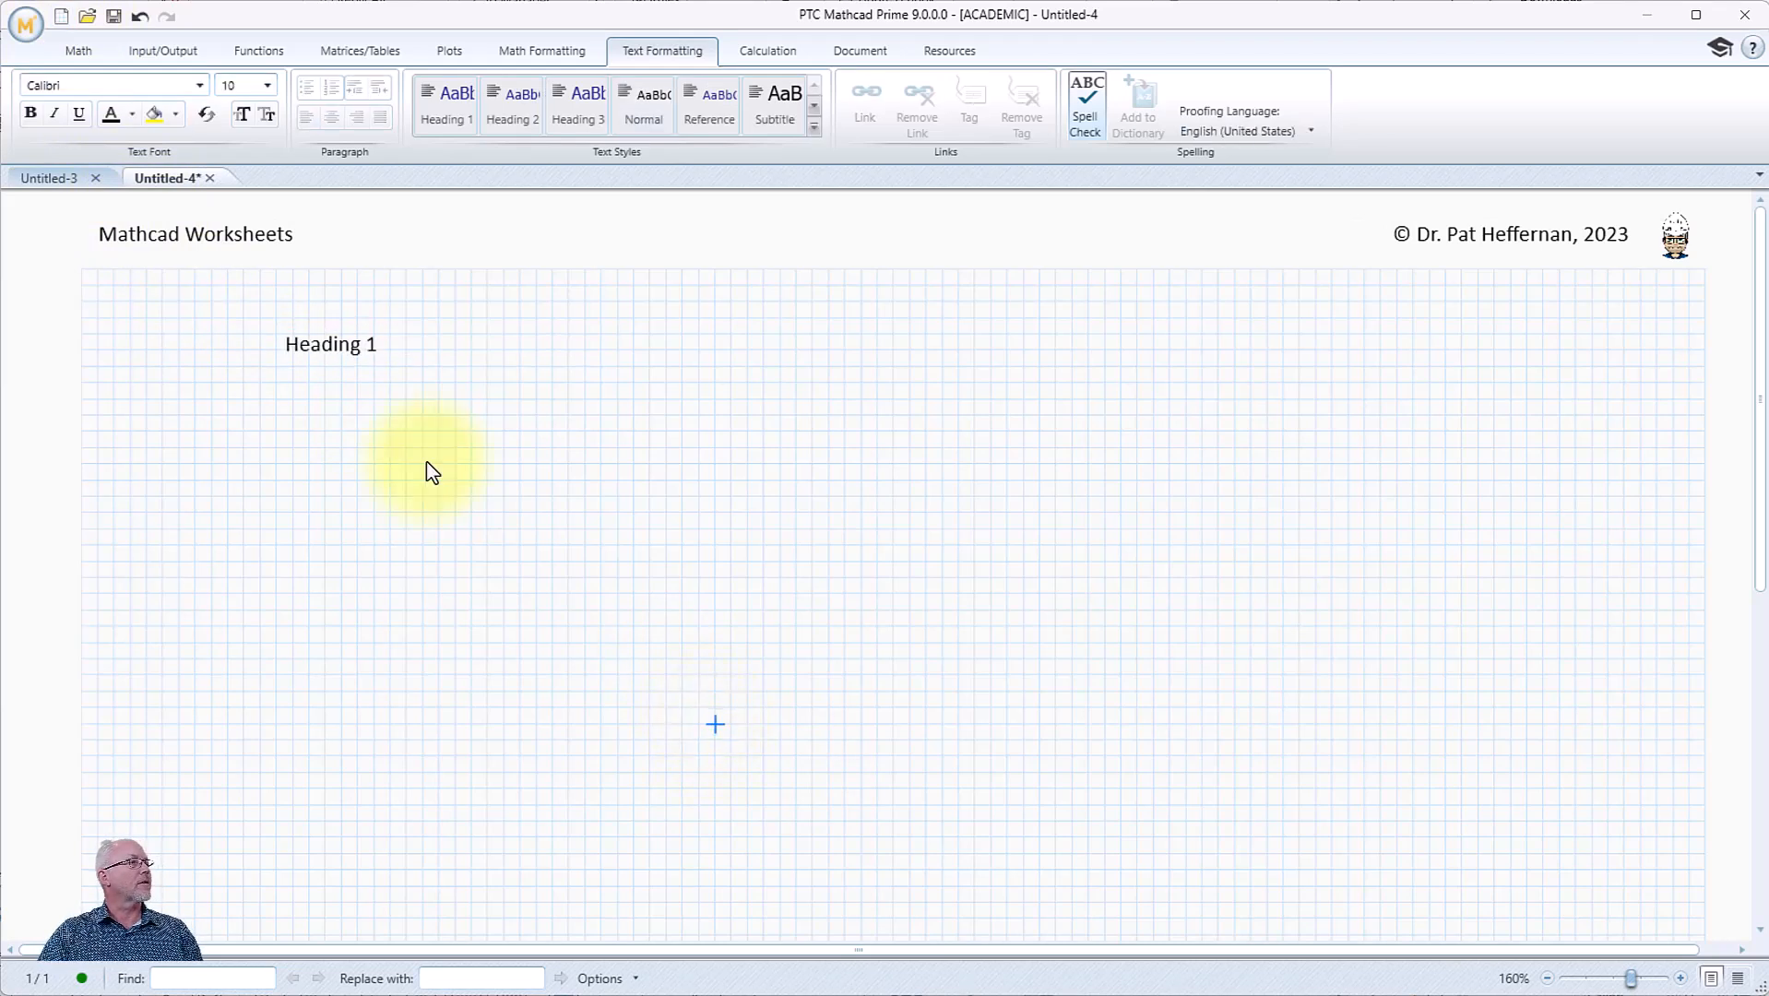
- Apply the Heading 1 style to the heading text and move it to the upper-left corner of the page
click(428, 351)
click(379, 327)
click(454, 120)
drag(410, 360, 239, 339)
click(311, 498)
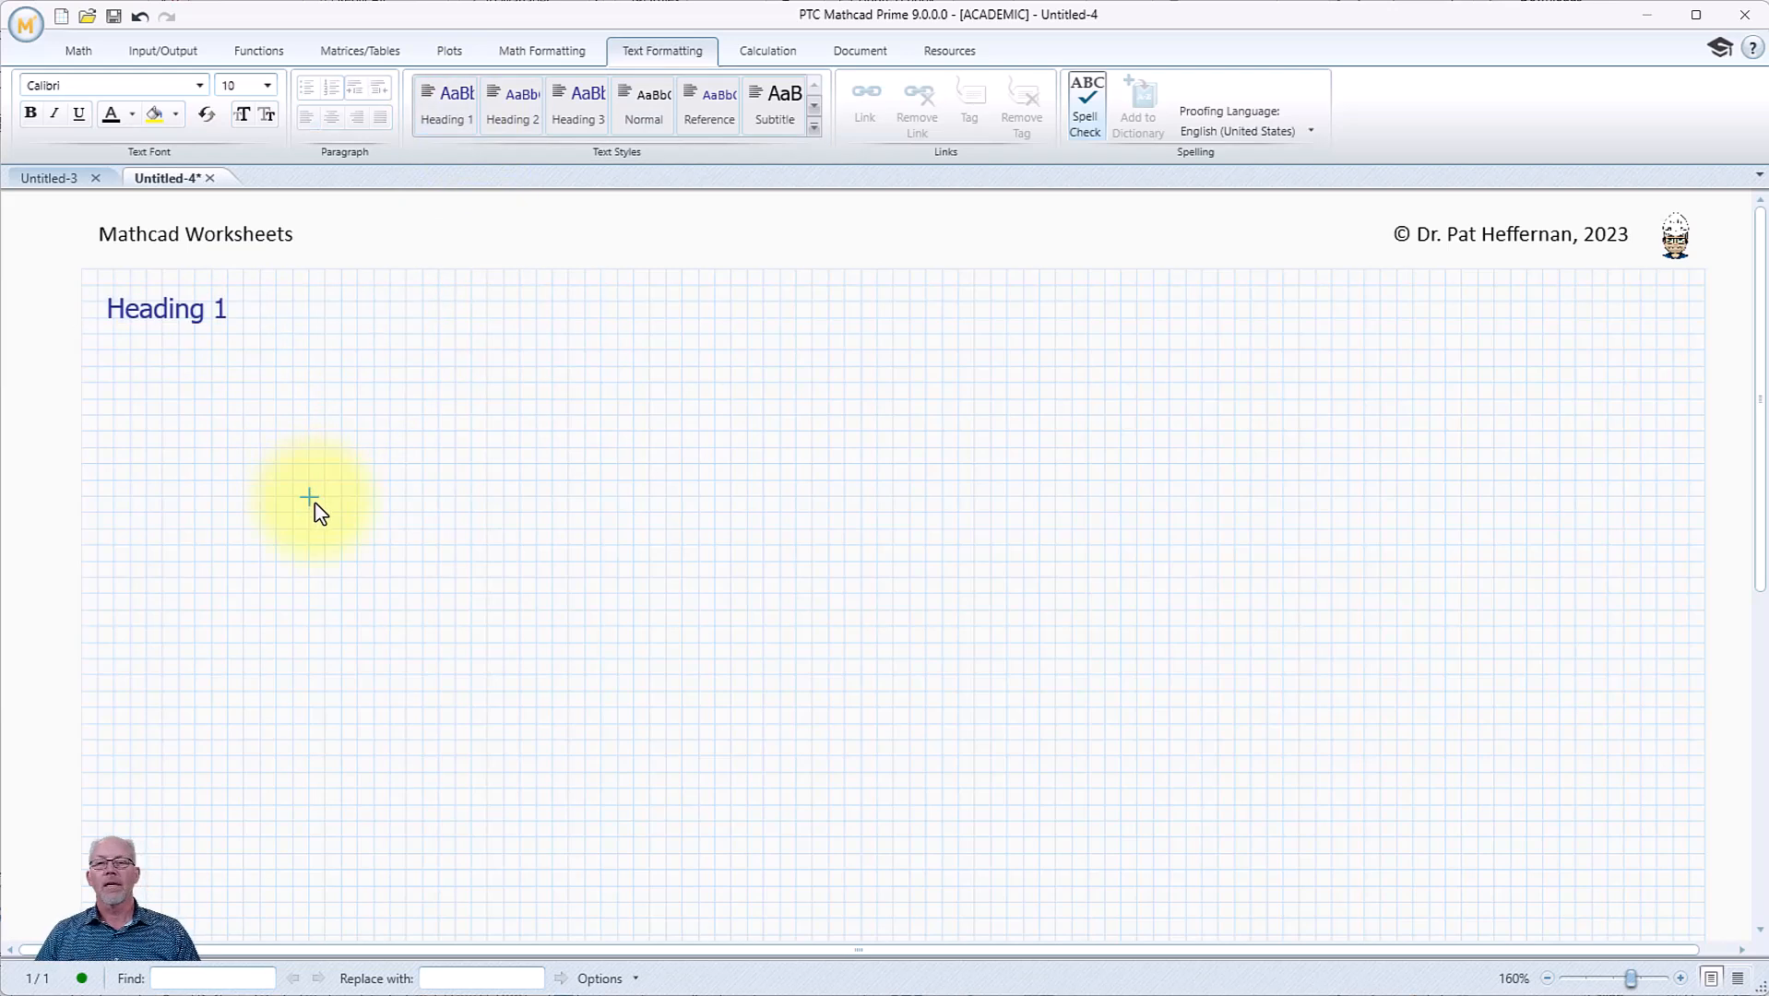